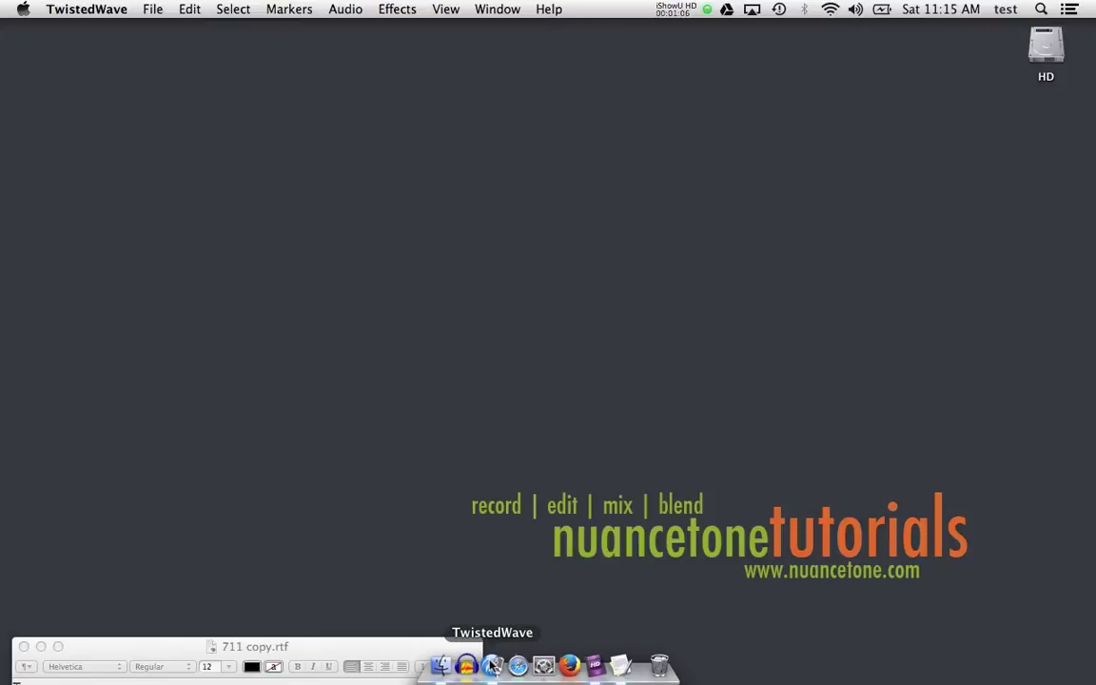
- Start a new audio document so that its recording settings can be chosen
{"action": "left_click", "coordinate": [155, 9]}
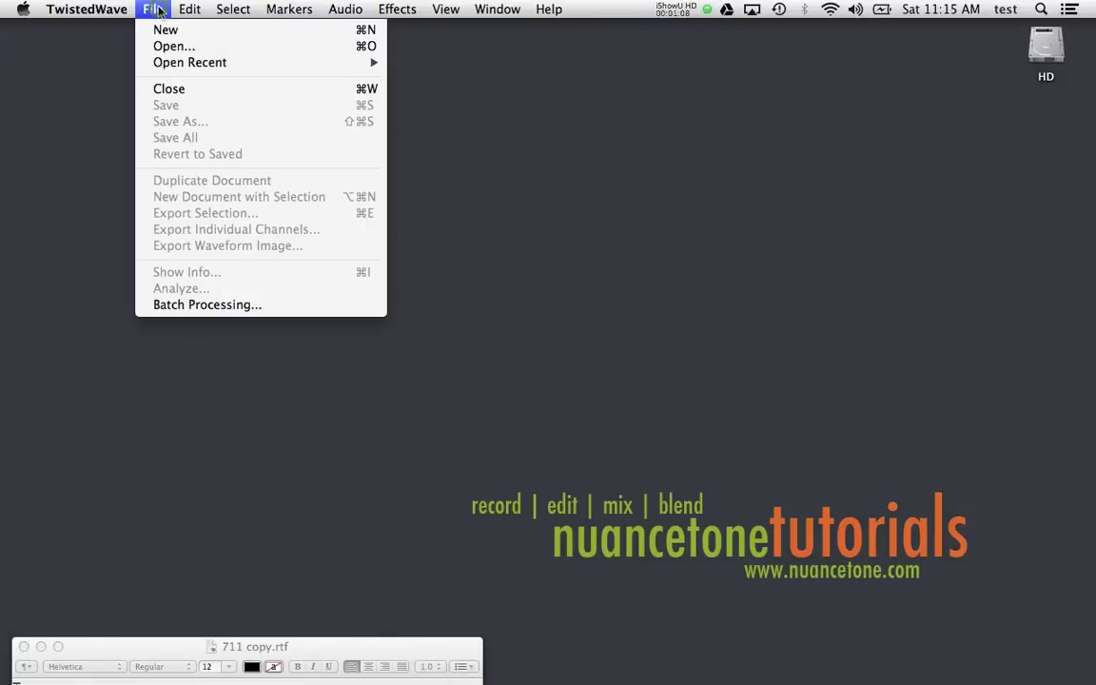
{"action": "left_click", "coordinate": [155, 29]}
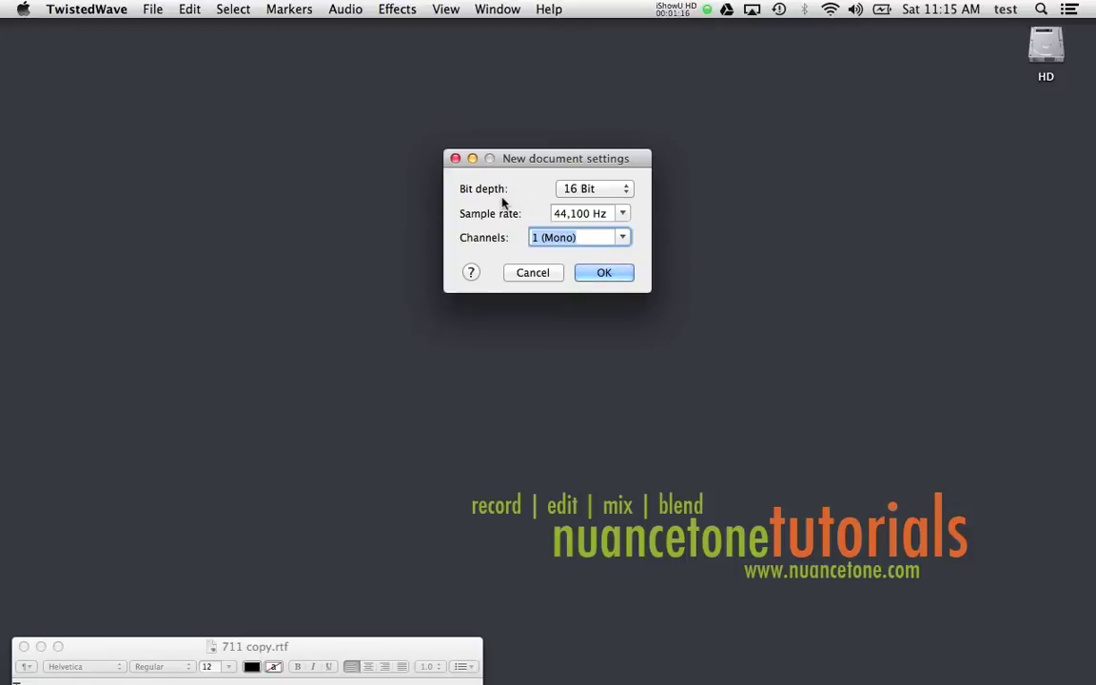
- Set the new document's bit depth to 24 Bit and its sample rate to 48,000 Hz
{"action": "left_click", "coordinate": [605, 189]}
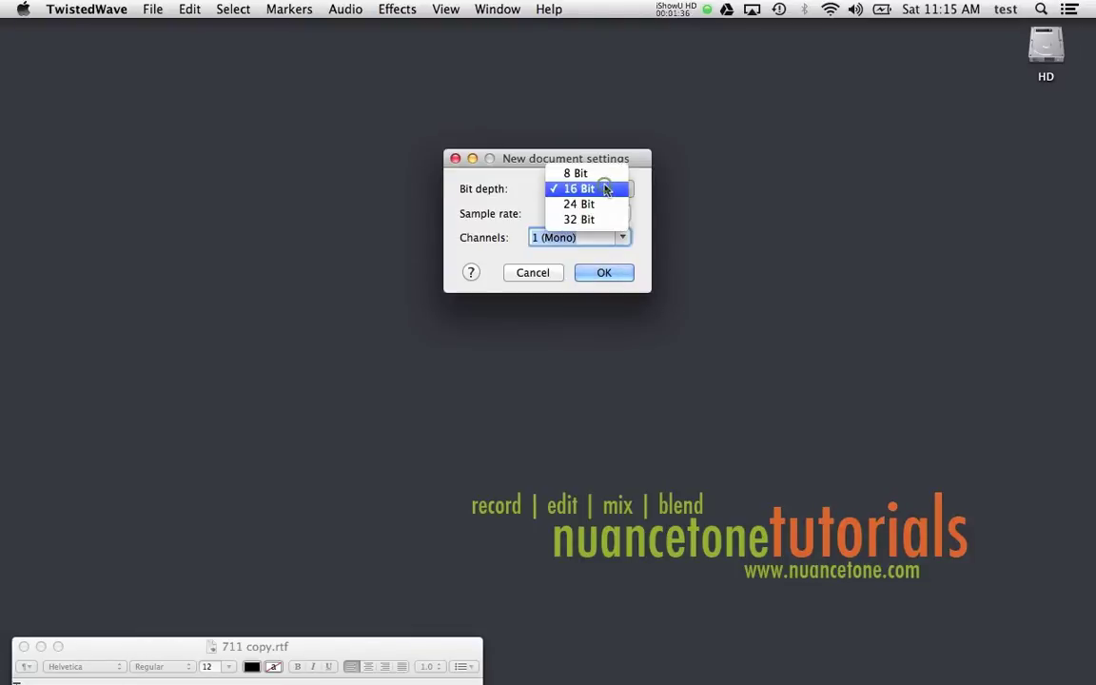
{"action": "left_click", "coordinate": [601, 201]}
{"action": "left_click", "coordinate": [618, 217]}
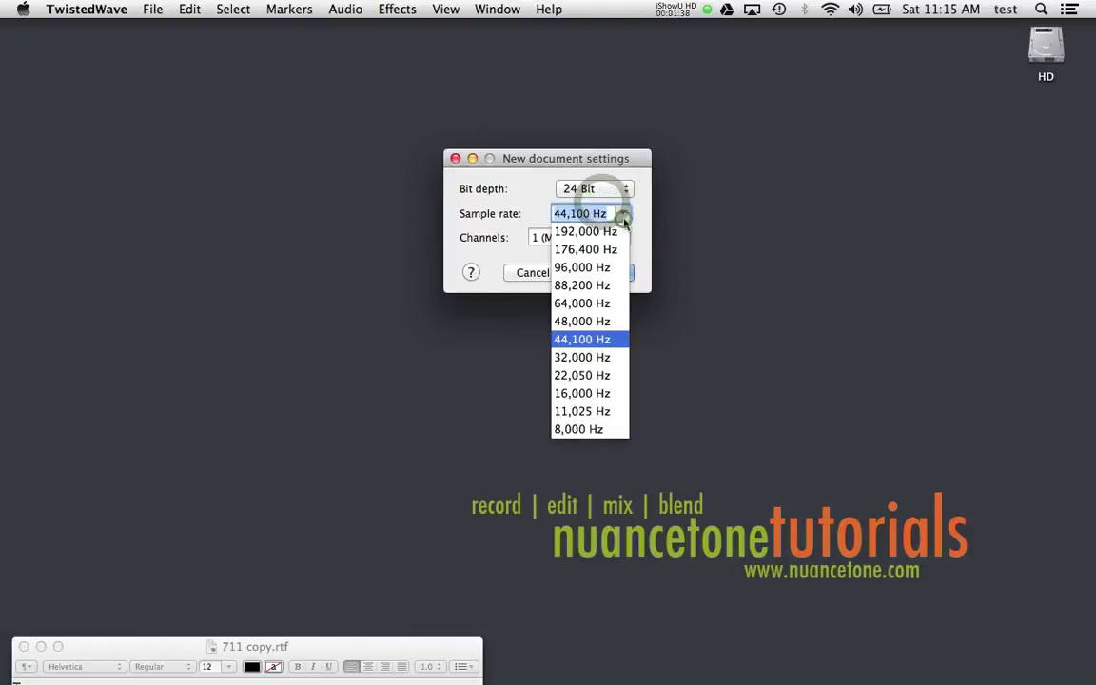
{"action": "left_click", "coordinate": [600, 320]}
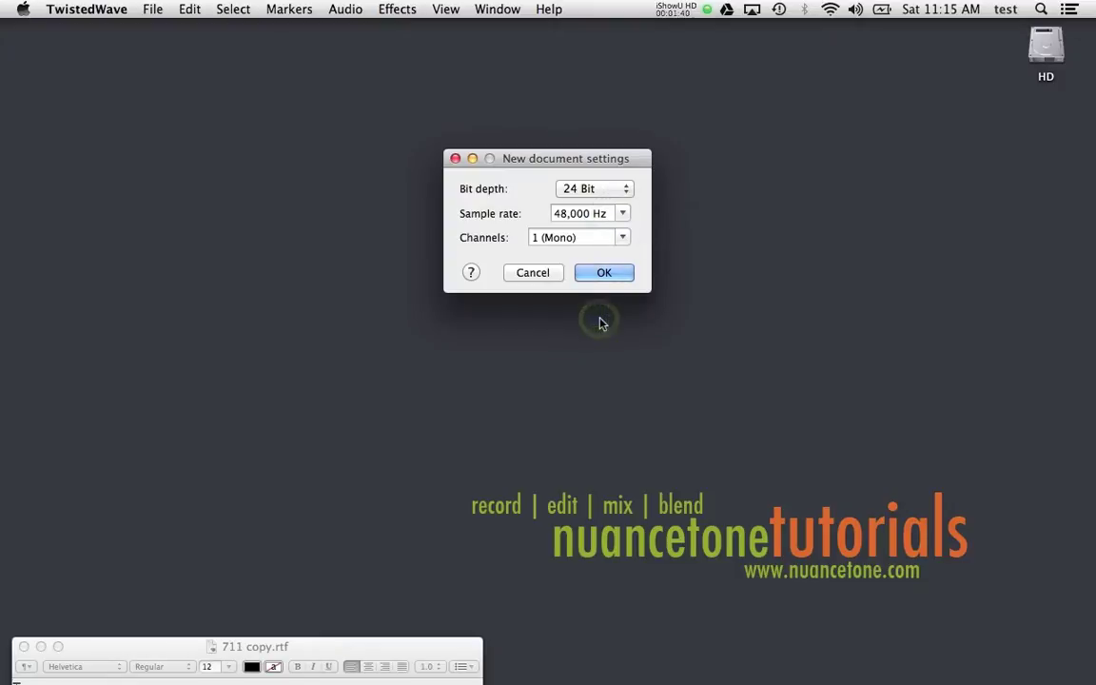
- Set the new document to 16 Bit and 44,100 Hz, and create it with one mono channel
{"action": "left_click", "coordinate": [621, 191]}
{"action": "left_click", "coordinate": [616, 173]}
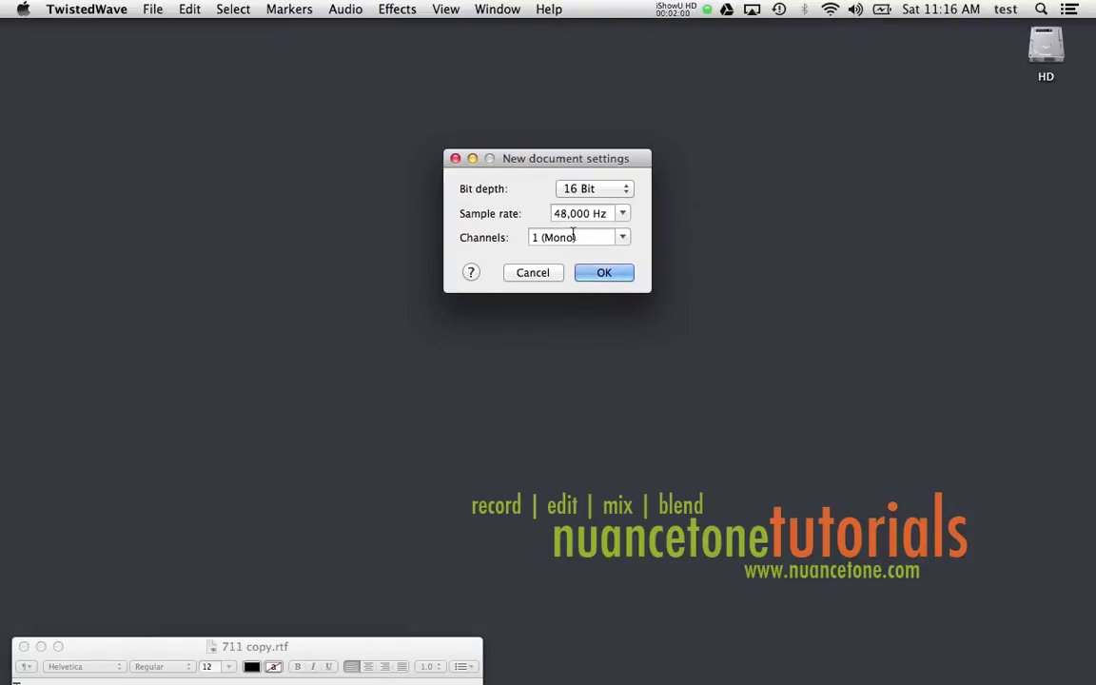
{"action": "left_click", "coordinate": [623, 214]}
{"action": "left_click", "coordinate": [585, 339]}
{"action": "left_click", "coordinate": [602, 274]}
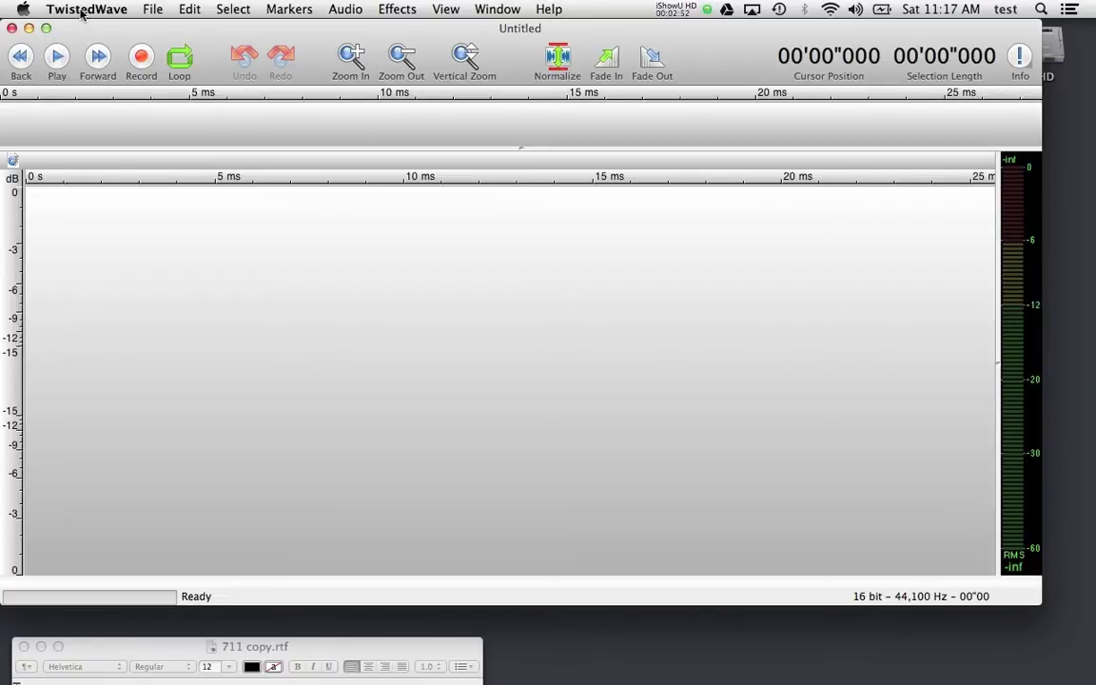
- Choose AT2020 USB as the input device in the application's preferences and apply the change
{"action": "left_click", "coordinate": [76, 10]}
{"action": "left_click", "coordinate": [84, 46]}
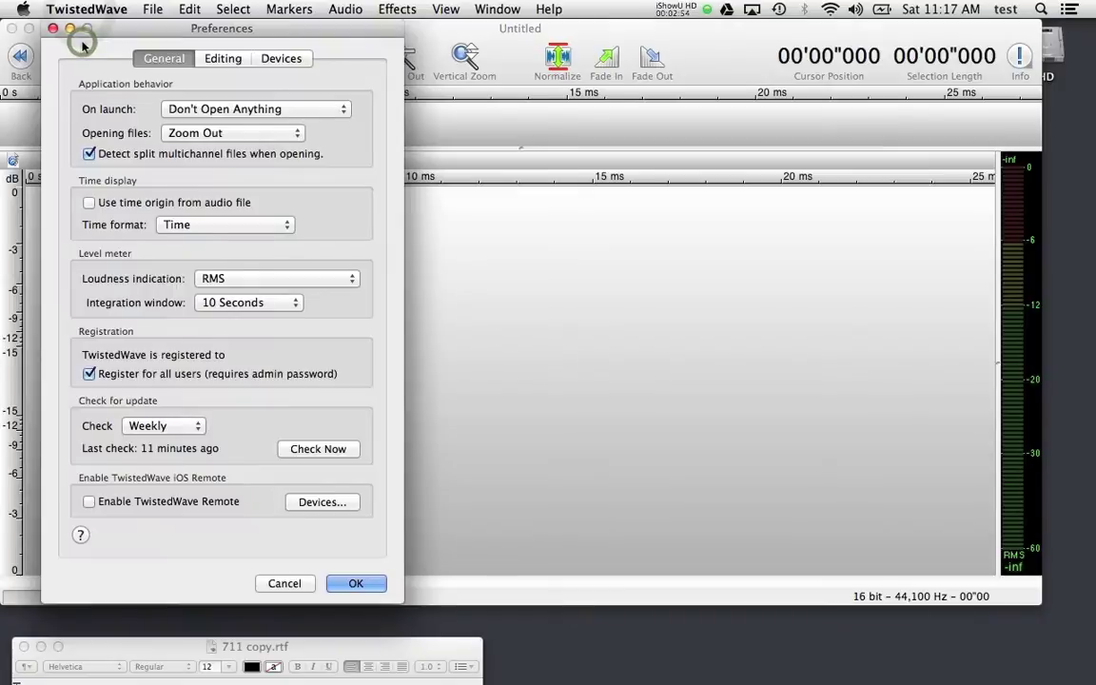
{"action": "left_click", "coordinate": [265, 61]}
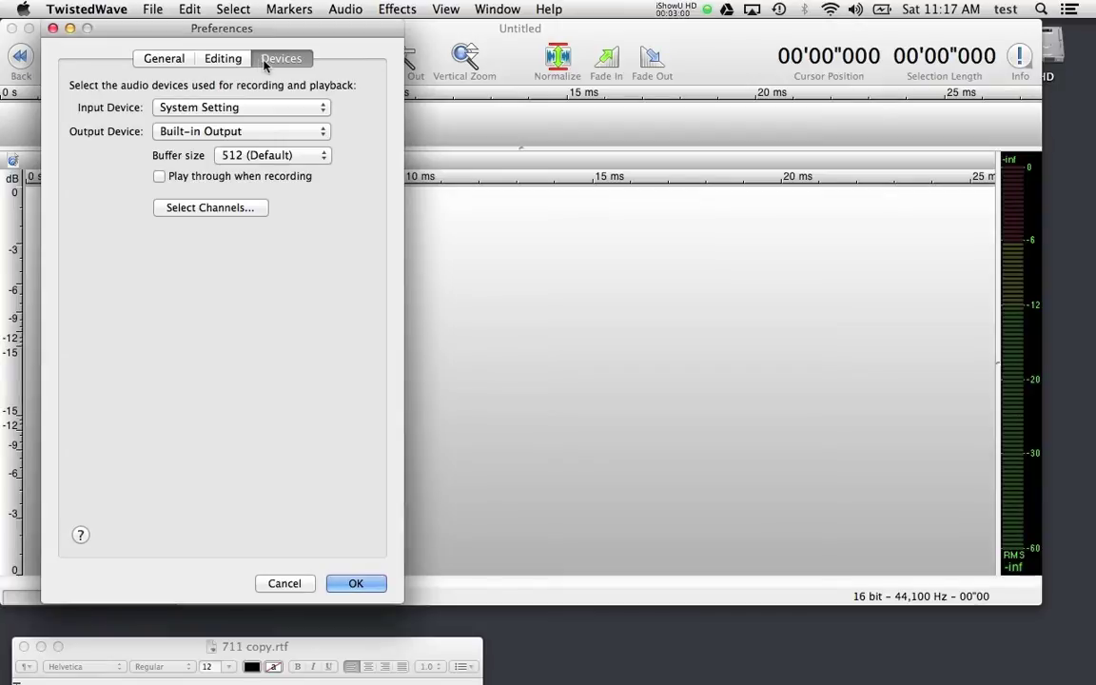
{"action": "left_click", "coordinate": [193, 111]}
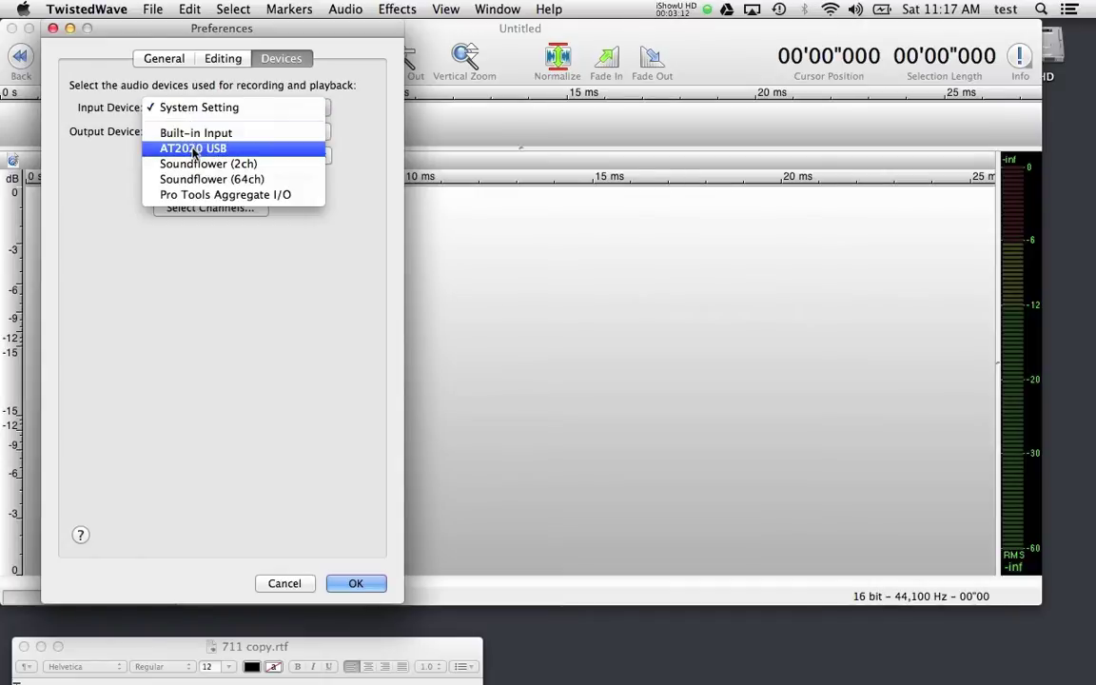
{"action": "left_click", "coordinate": [193, 150]}
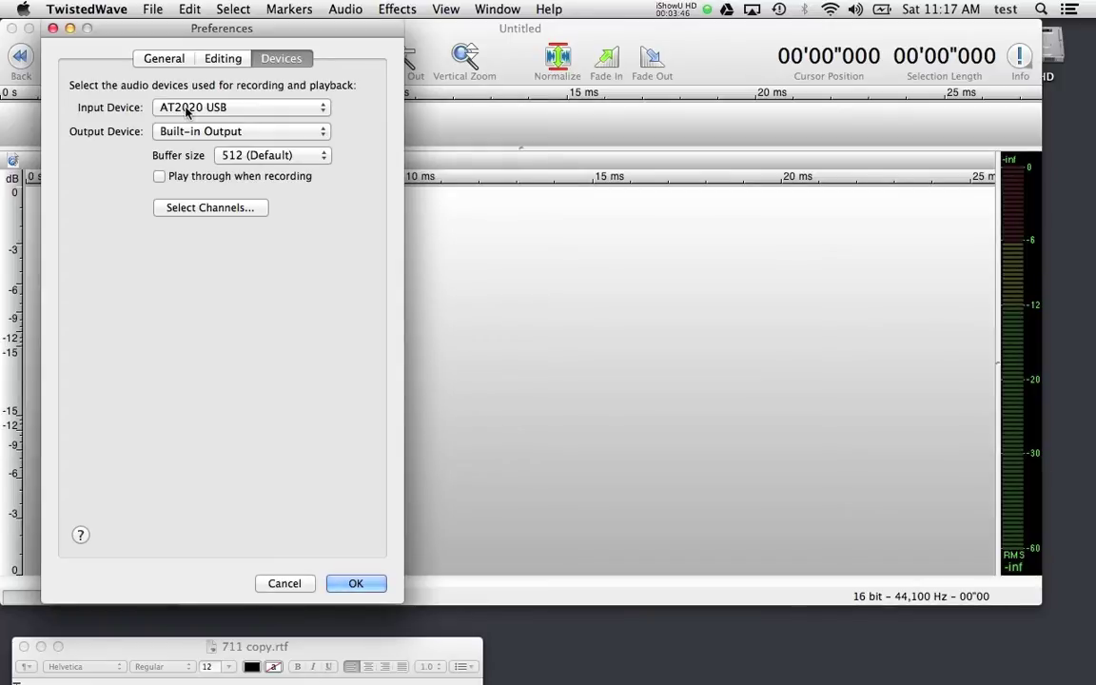
{"action": "left_click", "coordinate": [349, 584]}
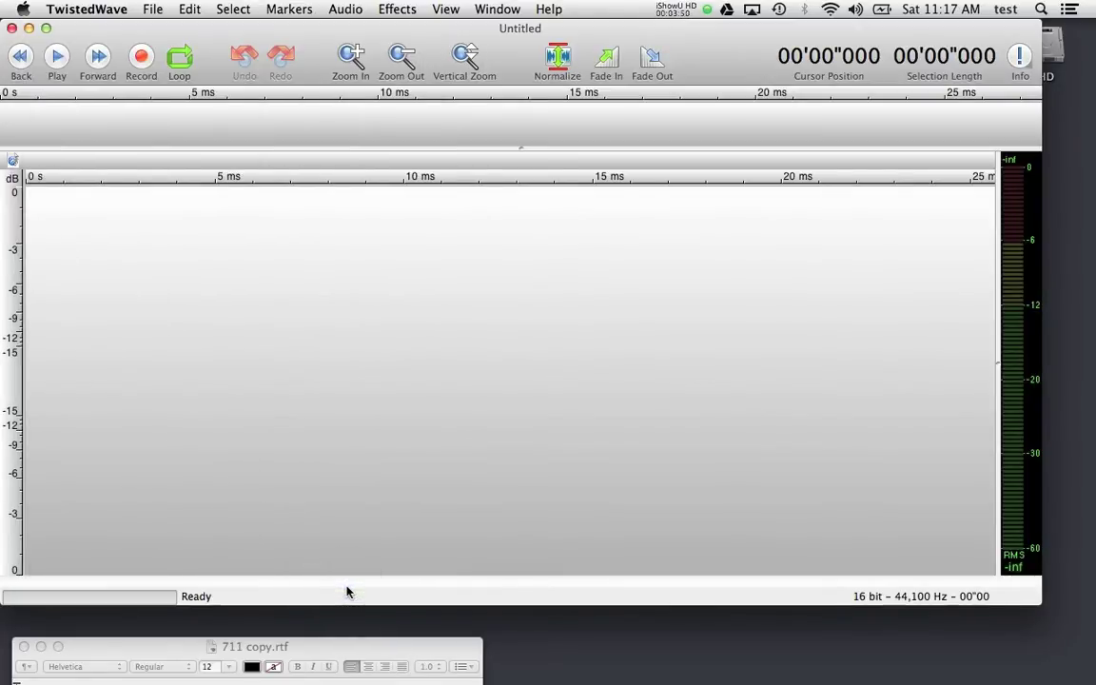
- Check the selected input device in the audio device options without changing it
{"action": "left_click", "coordinate": [348, 11]}
{"action": "mouse_move", "coordinate": [381, 140]}
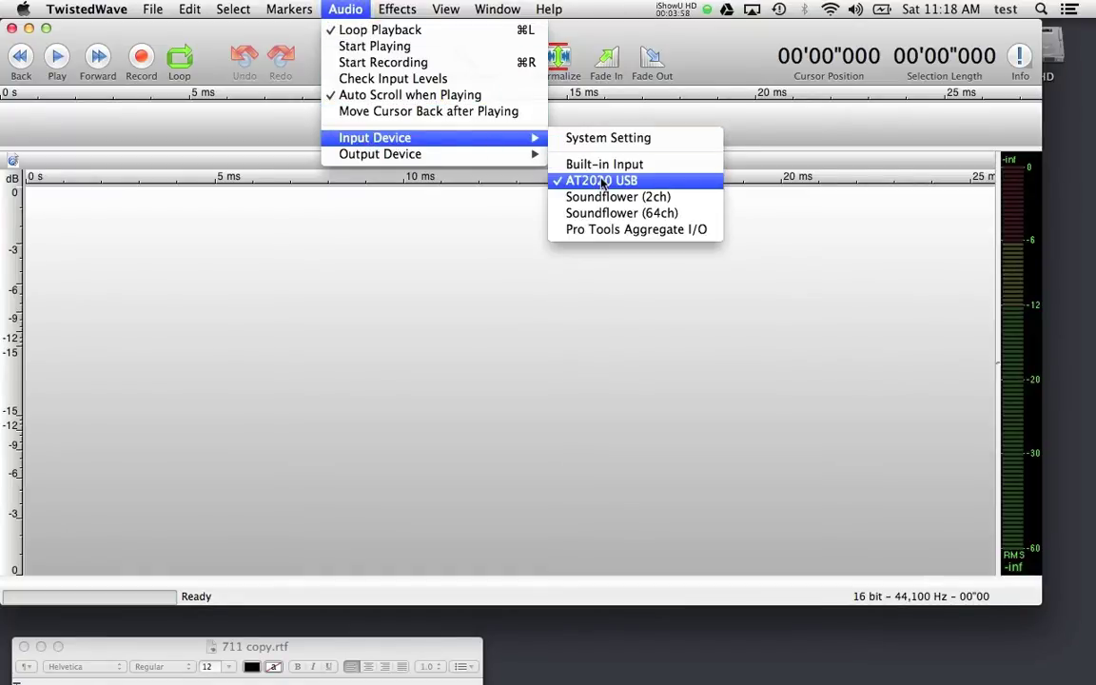
{"action": "mouse_move", "coordinate": [509, 155]}
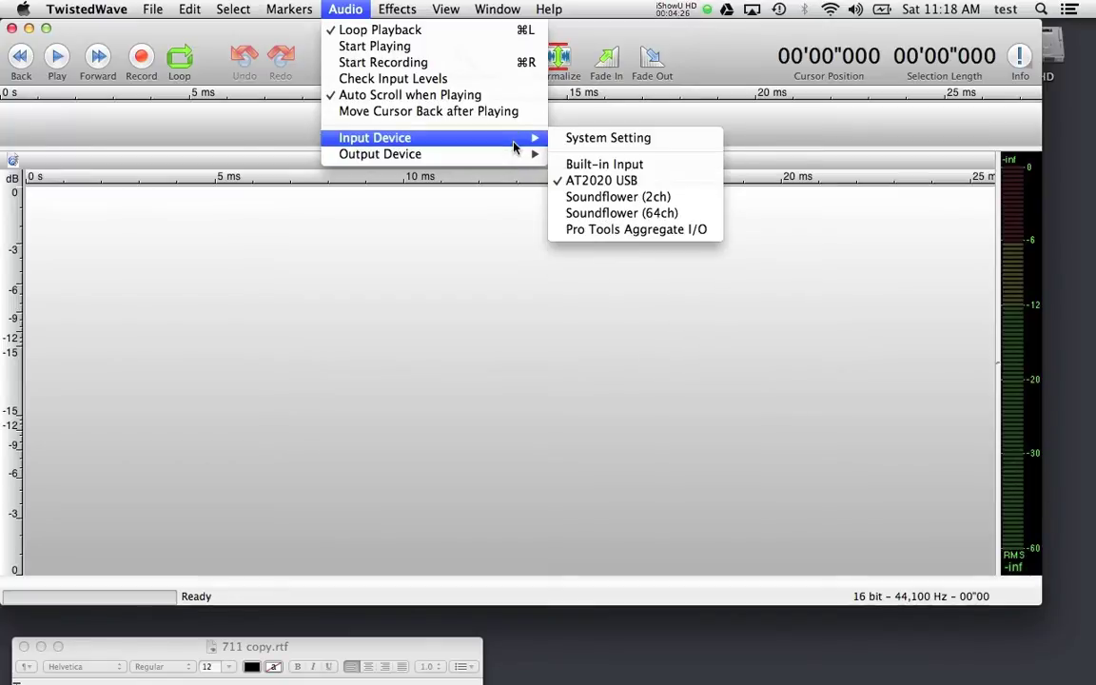
{"action": "mouse_move", "coordinate": [511, 147]}
{"action": "left_click", "coordinate": [514, 210]}
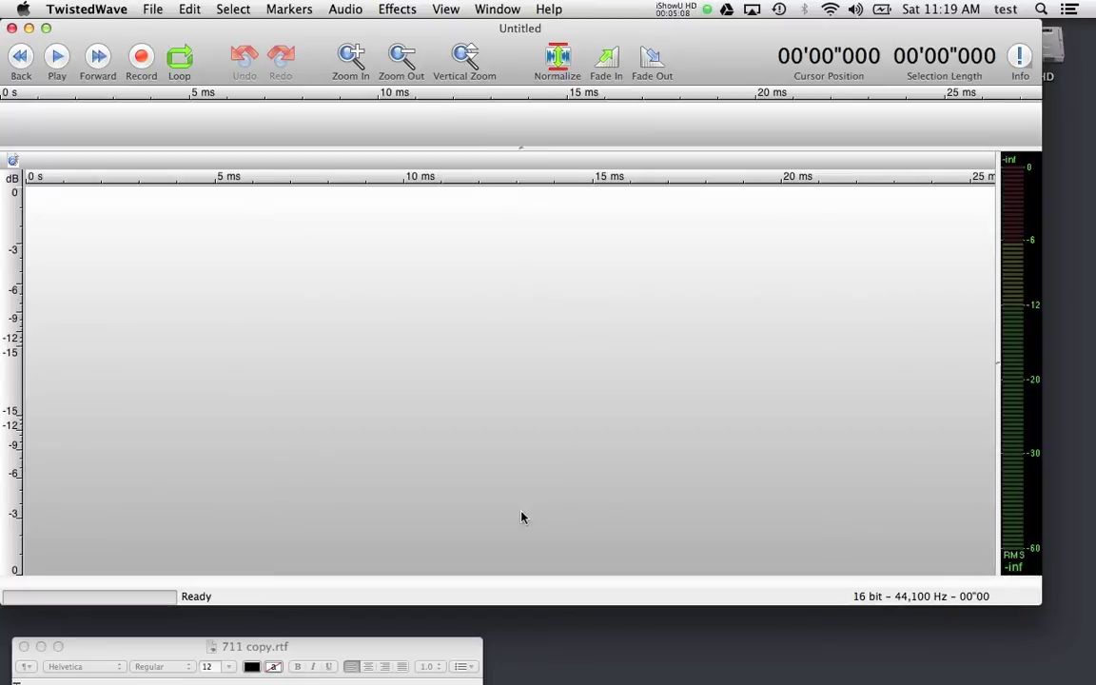
- Switch to System Preferences and select AT2020 USB as the system's sound input device
{"action": "left_click", "coordinate": [548, 672]}
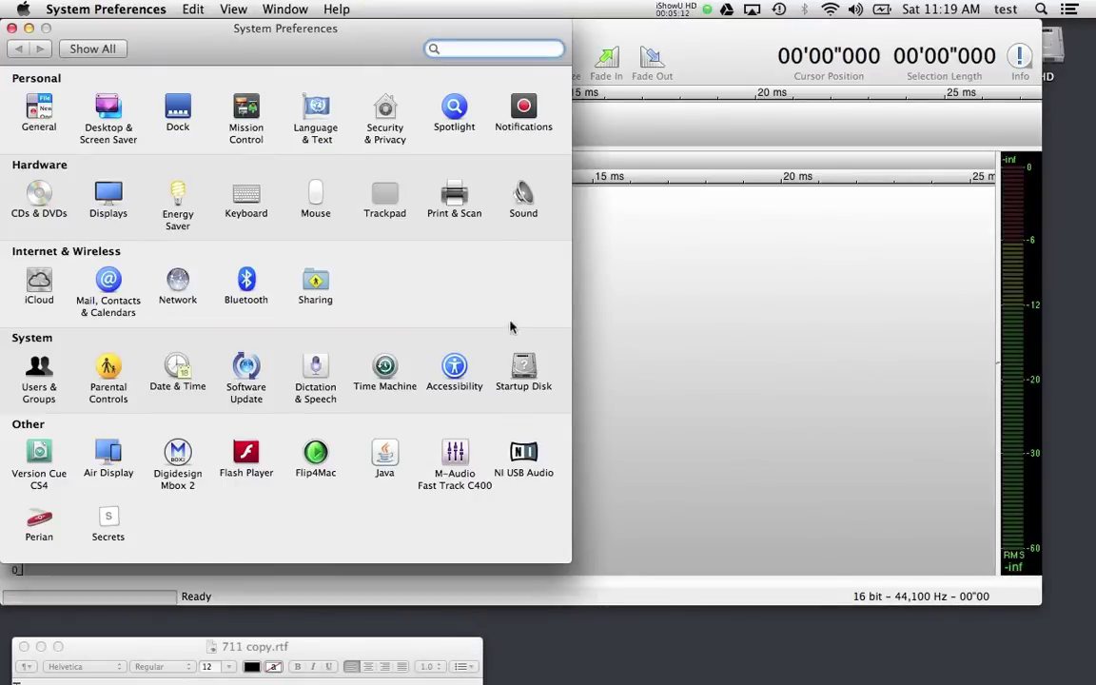
{"action": "left_click", "coordinate": [524, 196]}
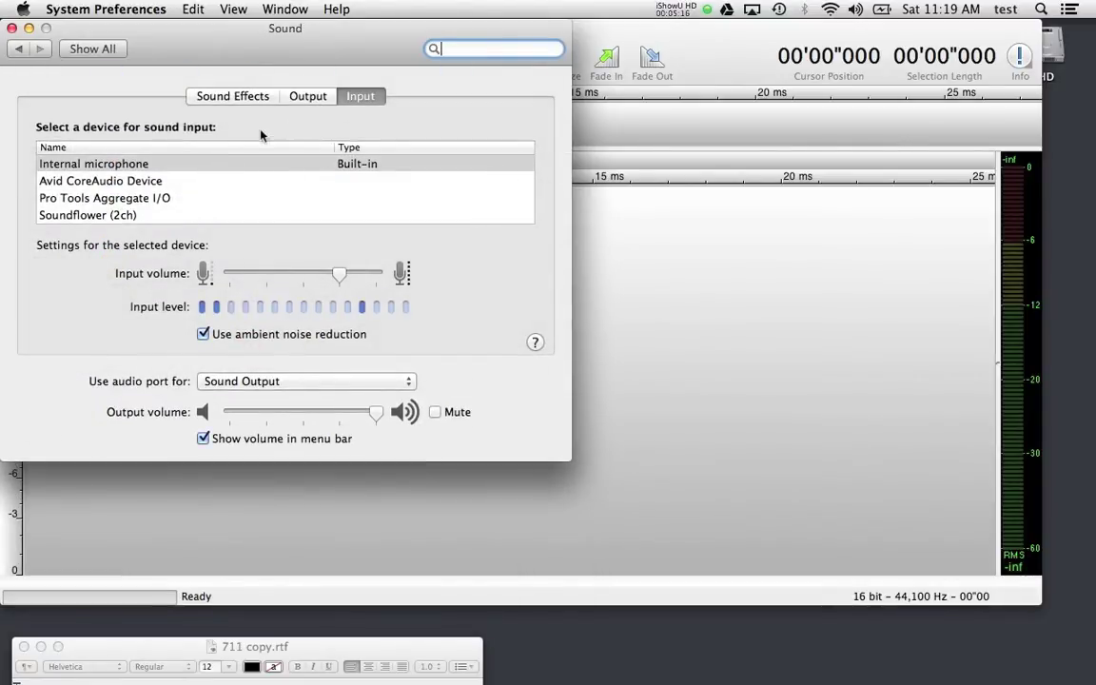
{"action": "scroll", "coordinate": [186, 181], "scroll_direction": "down", "scroll_amount": 2}
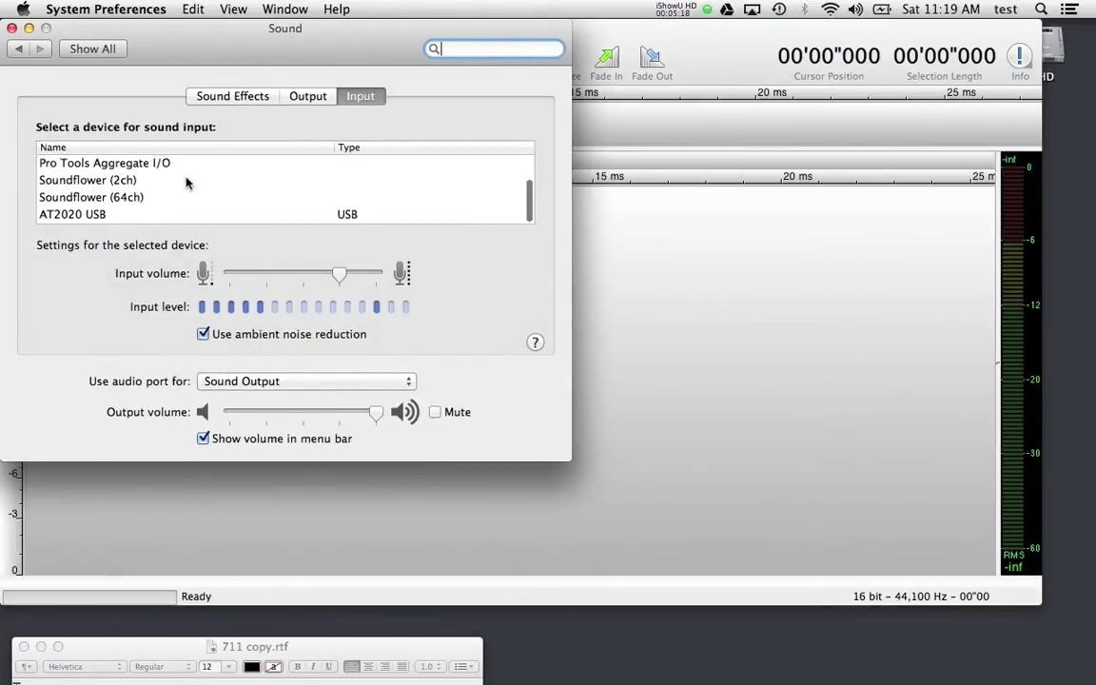
{"action": "left_click", "coordinate": [141, 213]}
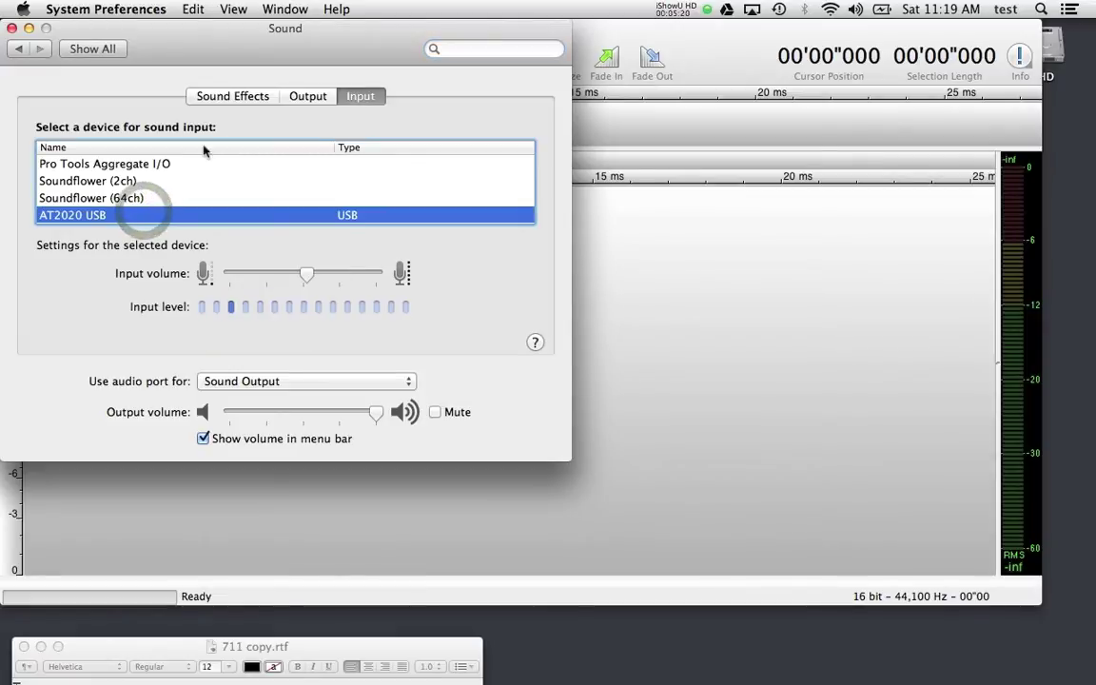
{"action": "left_click_drag", "start_coordinate": [228, 38], "coordinate": [282, 64]}
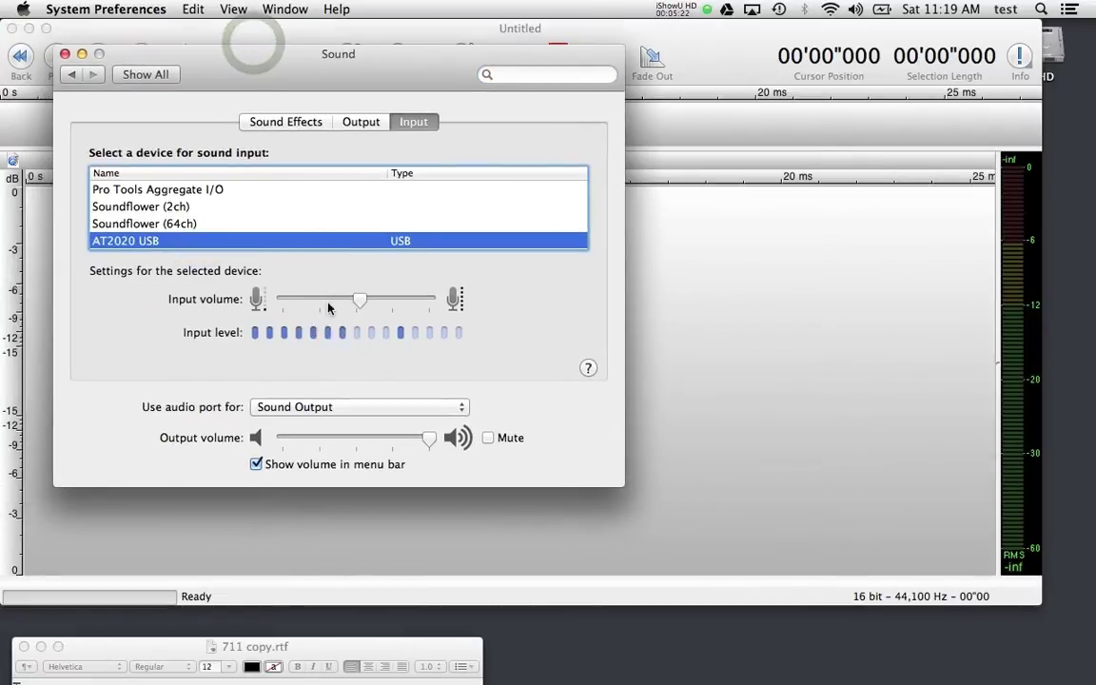
{"action": "mouse_move", "coordinate": [356, 302]}
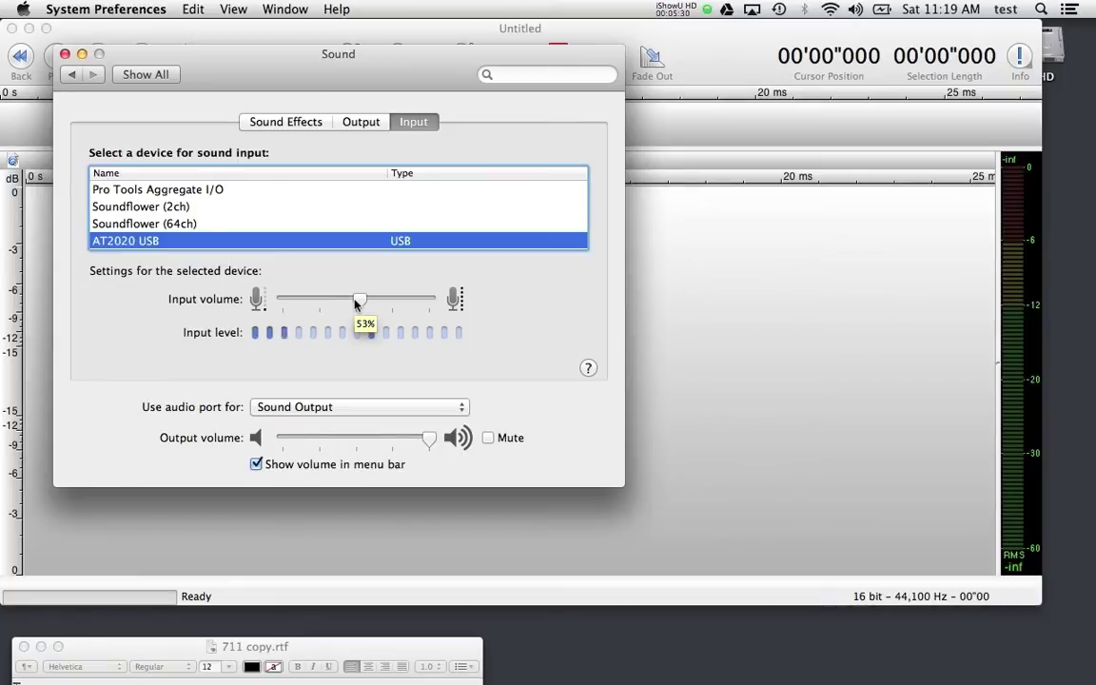
- Start a test recording in TwistedWave and slightly raise the AT2020 USB input volume in System Preferences while it runs
{"action": "left_click", "coordinate": [638, 291]}
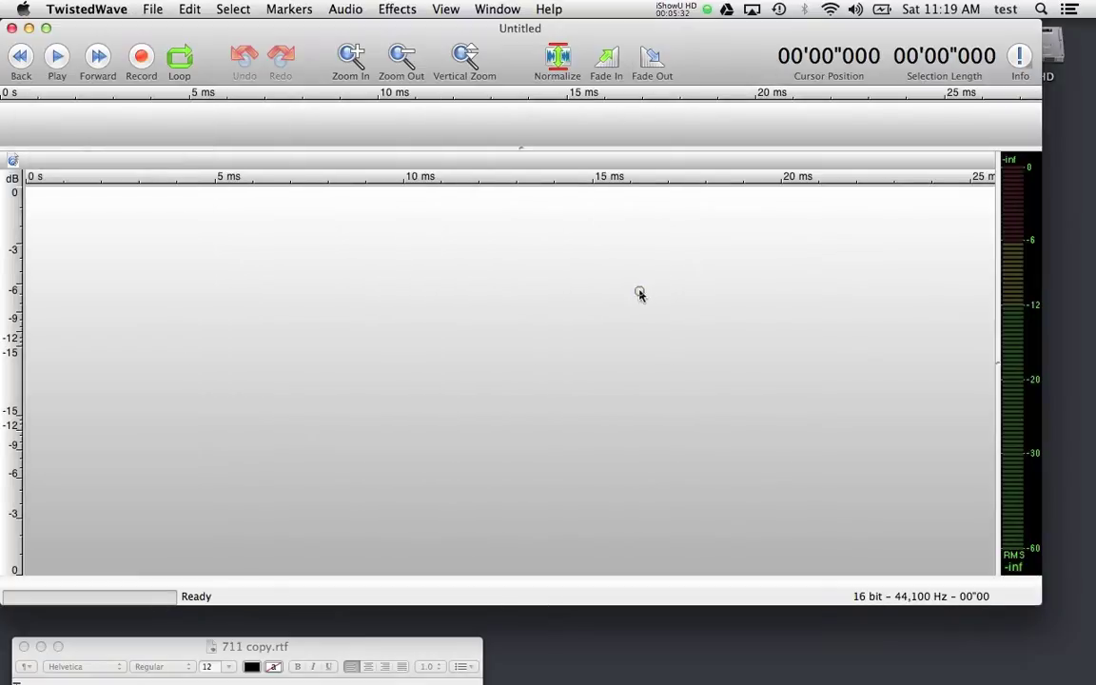
{"action": "left_click", "coordinate": [141, 59]}
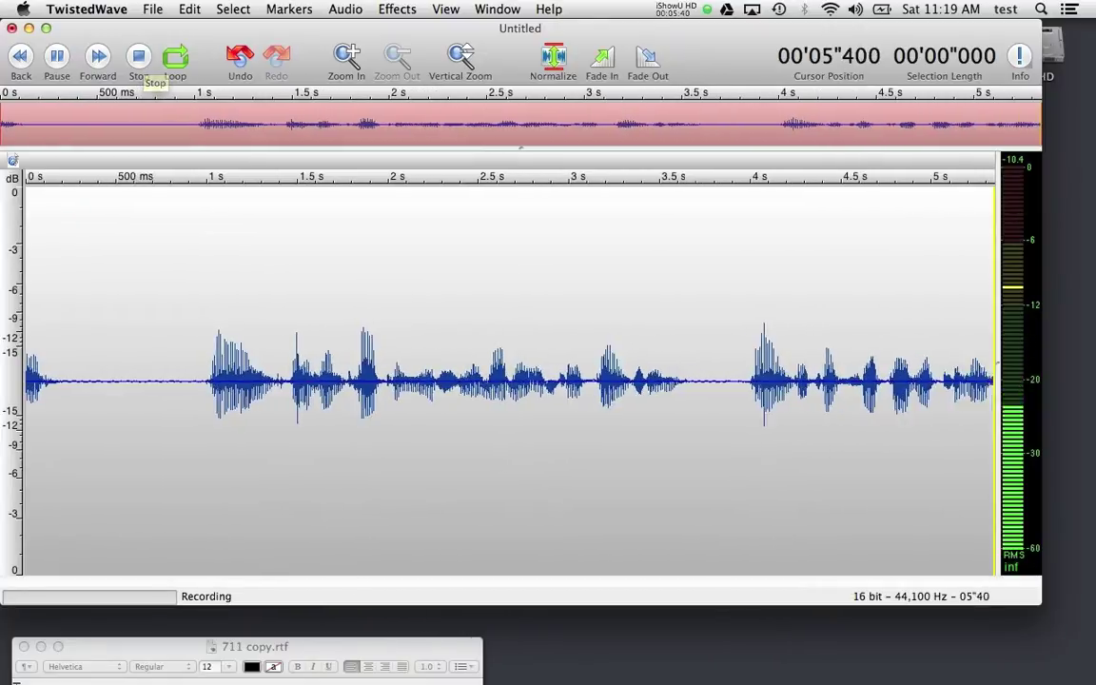
{"action": "left_click", "coordinate": [544, 666]}
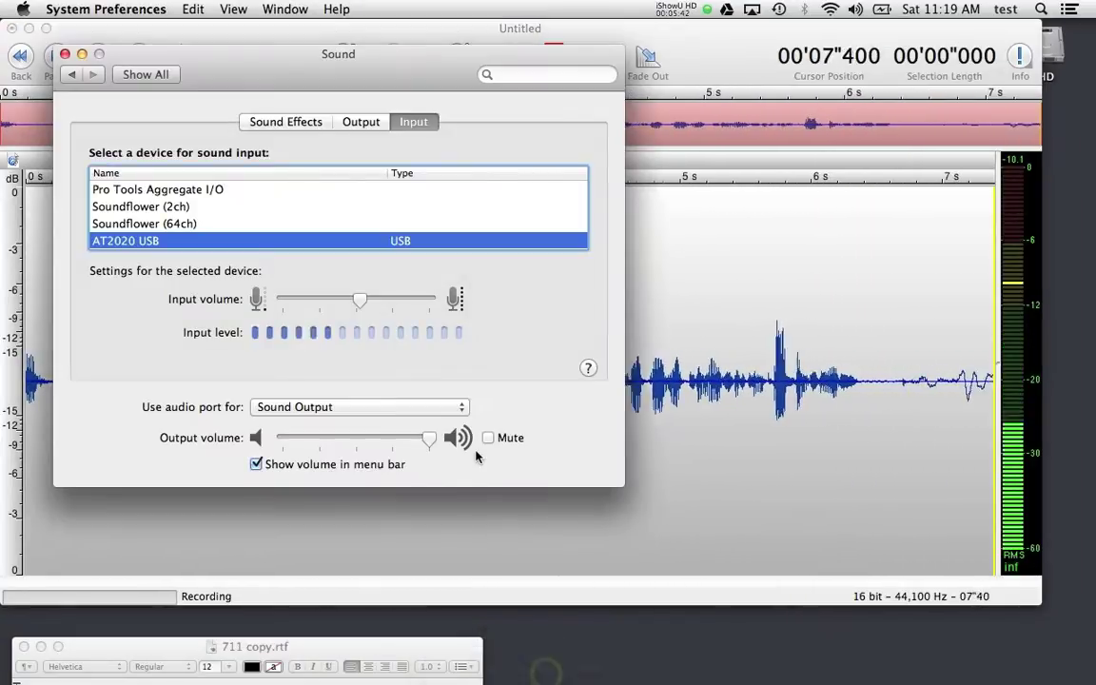
{"action": "mouse_move", "coordinate": [363, 299]}
{"action": "left_mouse_down"}
{"action": "mouse_move", "coordinate": [401, 298]}
{"action": "mouse_move", "coordinate": [317, 299]}
{"action": "mouse_move", "coordinate": [388, 290]}
{"action": "mouse_move", "coordinate": [372, 292]}
{"action": "left_mouse_up"}
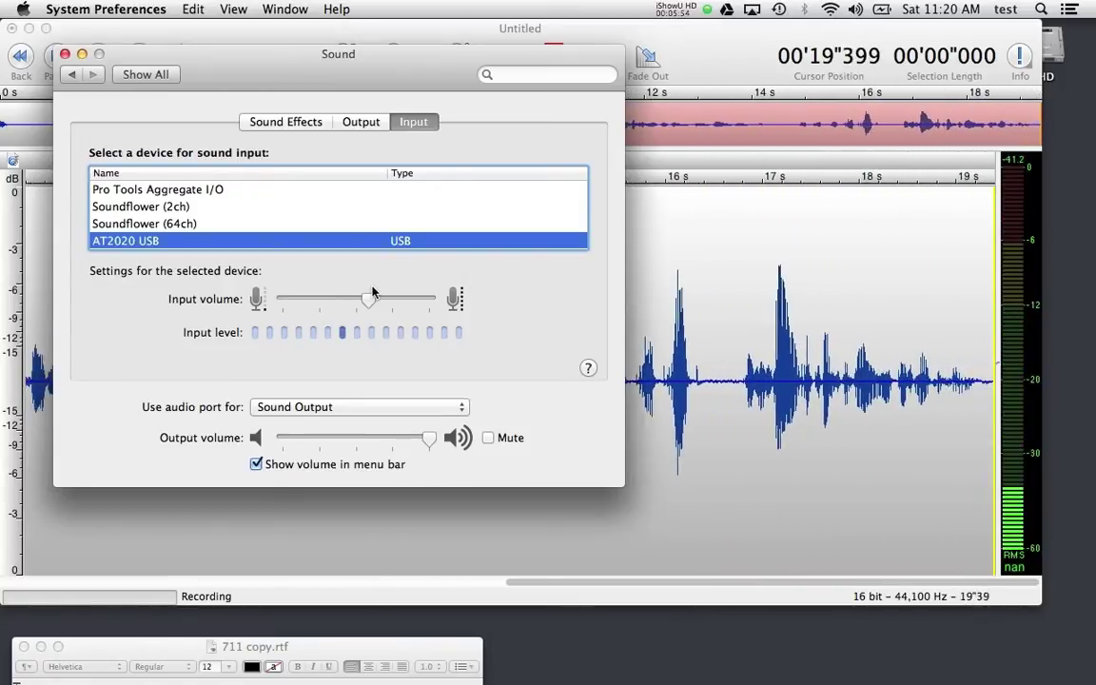
{"action": "left_click", "coordinate": [265, 68]}
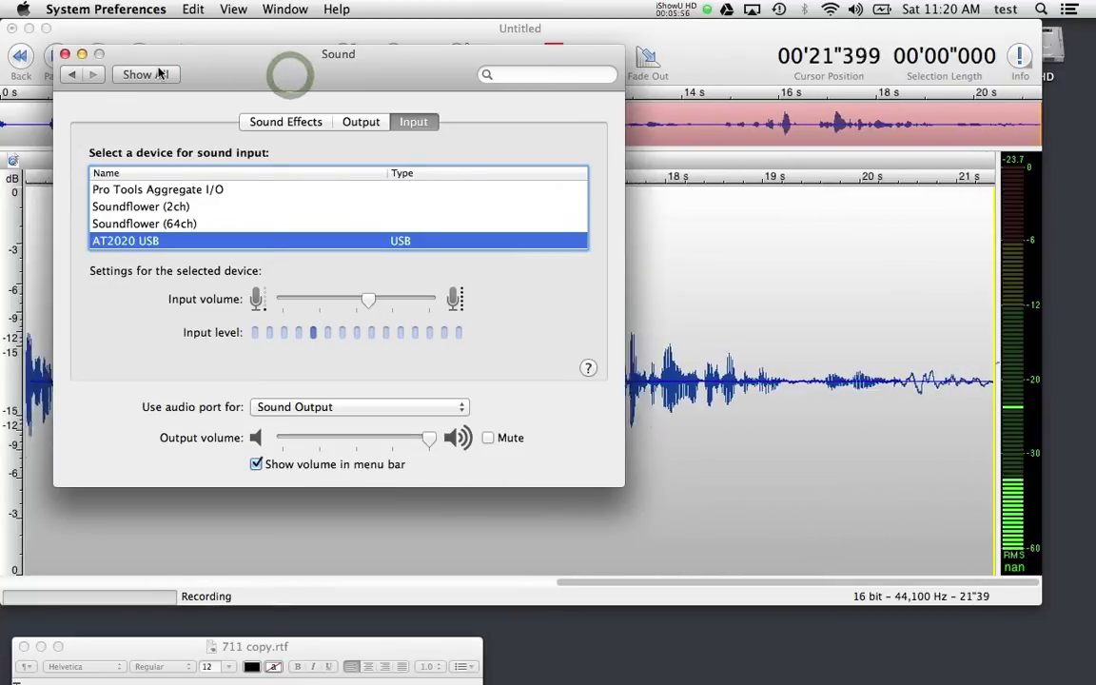
- Return to TwistedWave, stop the test recording and turn on input level checking
{"action": "left_click", "coordinate": [436, 31]}
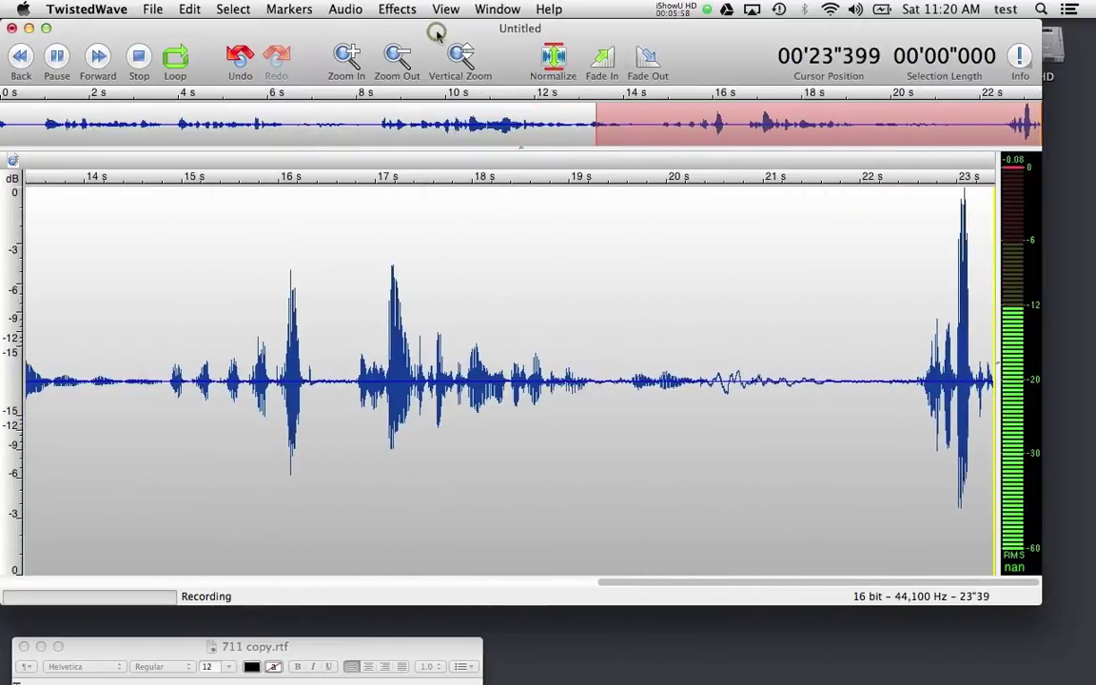
{"action": "left_click", "coordinate": [139, 55]}
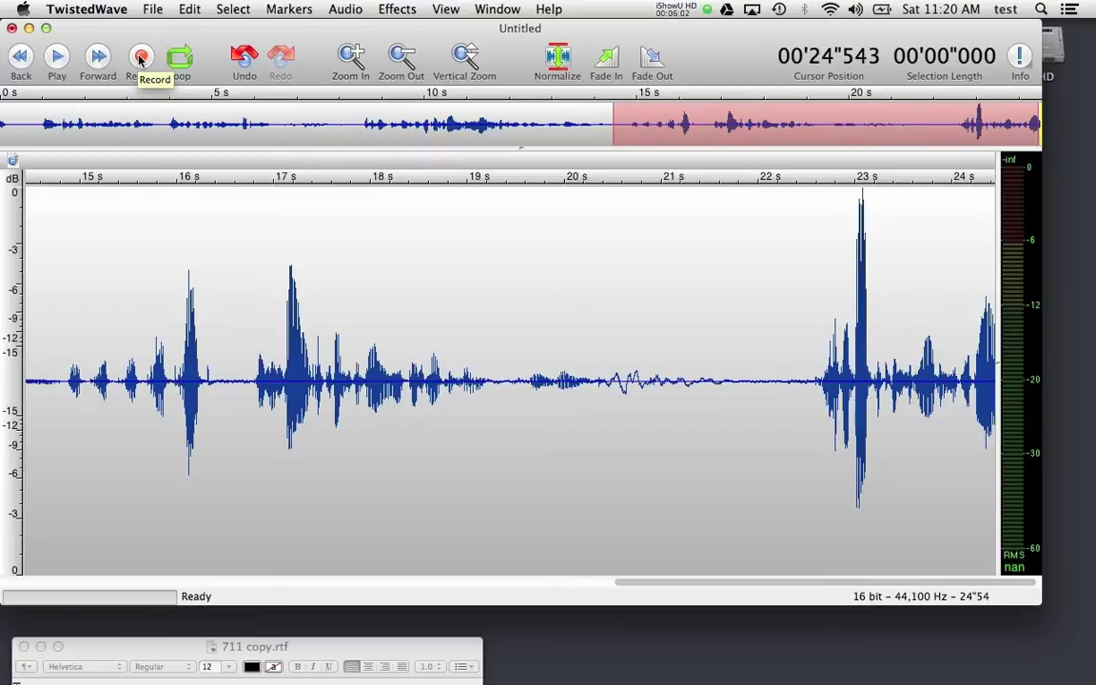
{"action": "left_click", "coordinate": [344, 12]}
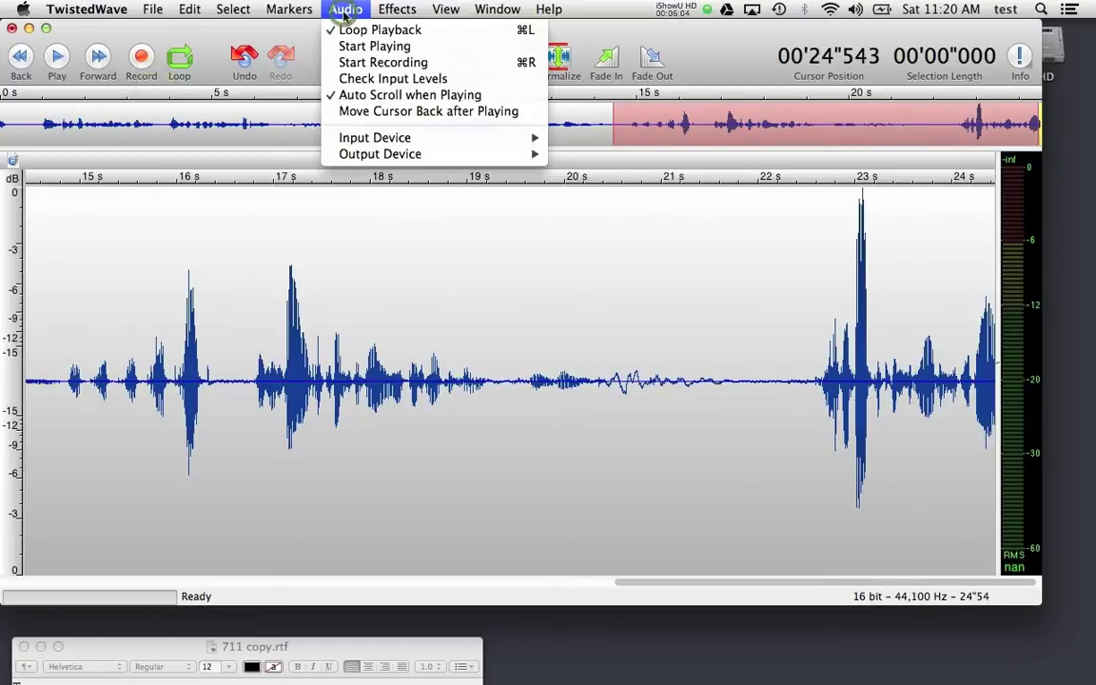
{"action": "left_click", "coordinate": [344, 80]}
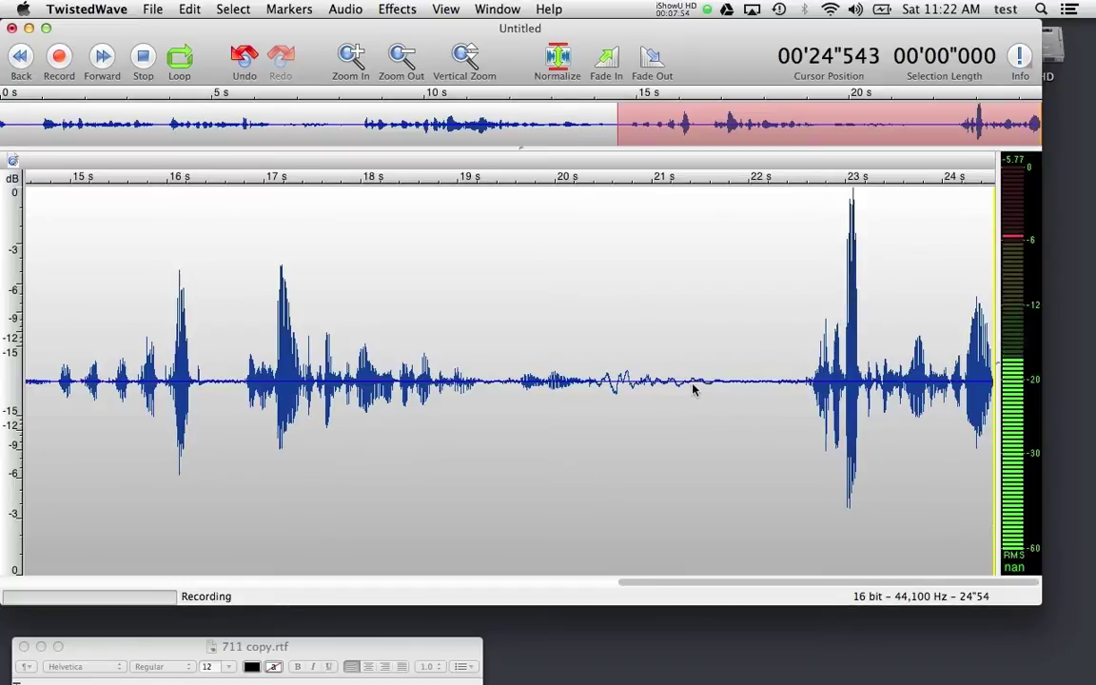
- Bring the 711 copy.rtf script into full view and record a voice take of about 36 seconds in the empty TwistedWave document
{"action": "left_click_drag", "start_coordinate": [319, 645], "coordinate": [428, 173]}
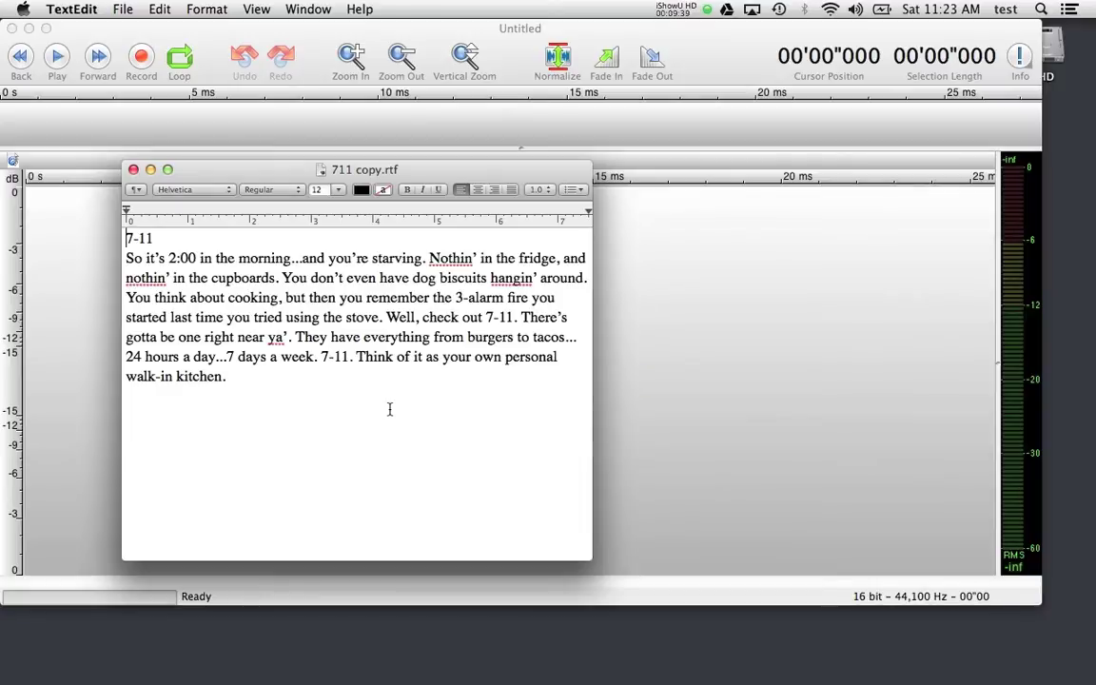
{"action": "left_click", "coordinate": [611, 373]}
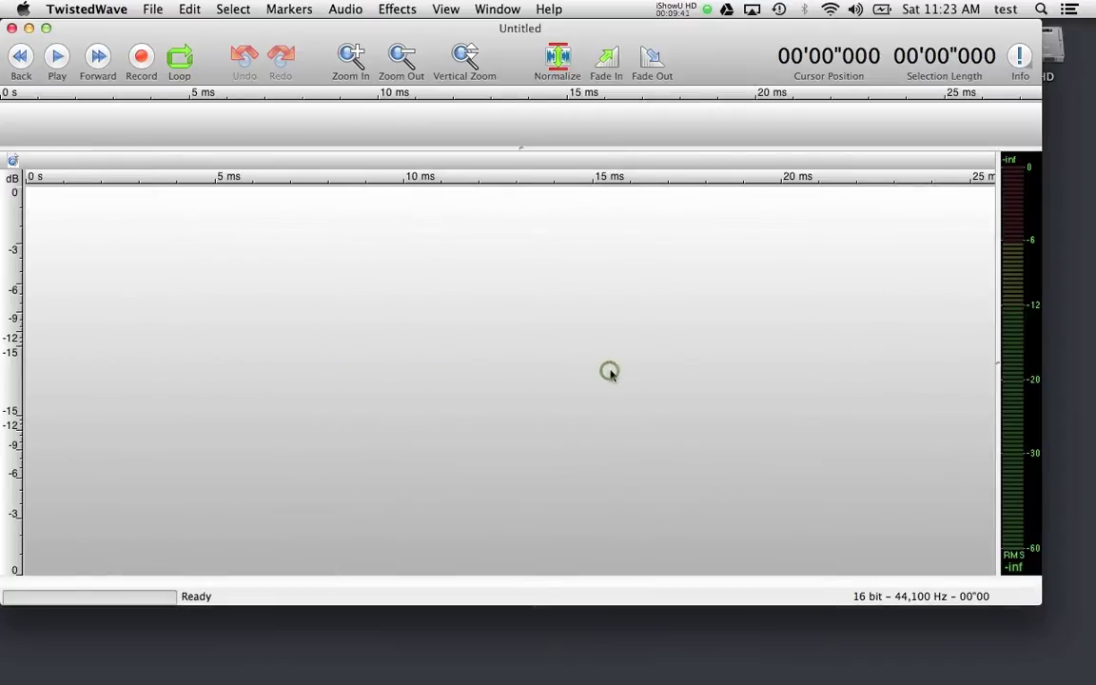
{"action": "left_click", "coordinate": [141, 59]}
{"action": "key", "text": "super+Tab"}
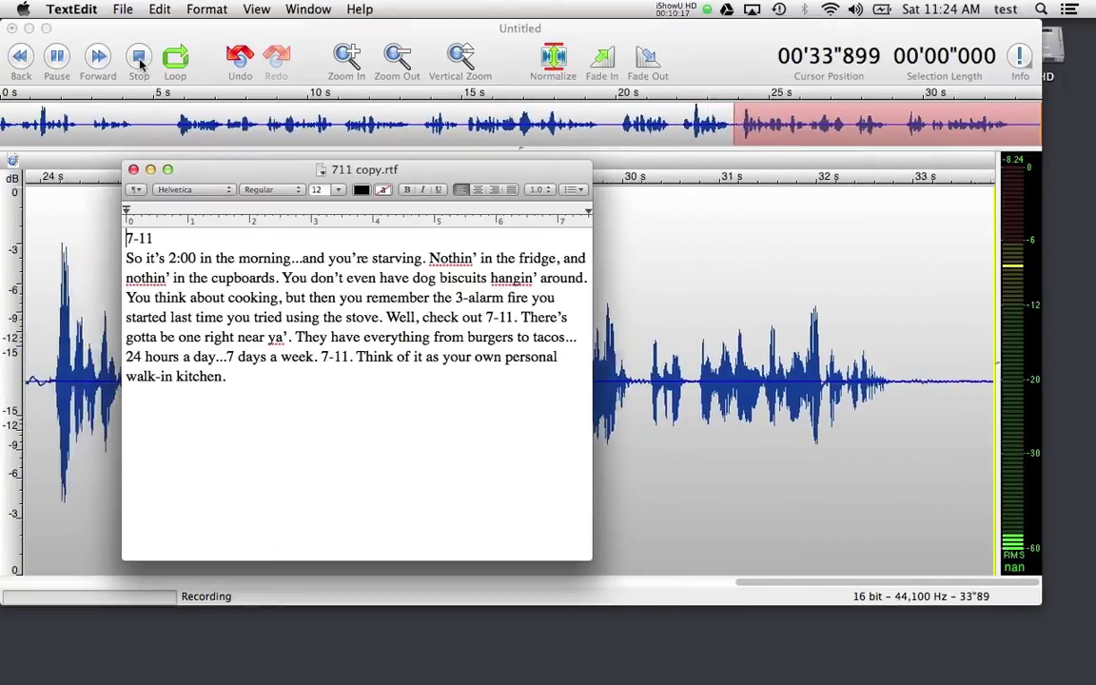
{"action": "left_click", "coordinate": [666, 276]}
{"action": "left_click", "coordinate": [666, 277]}
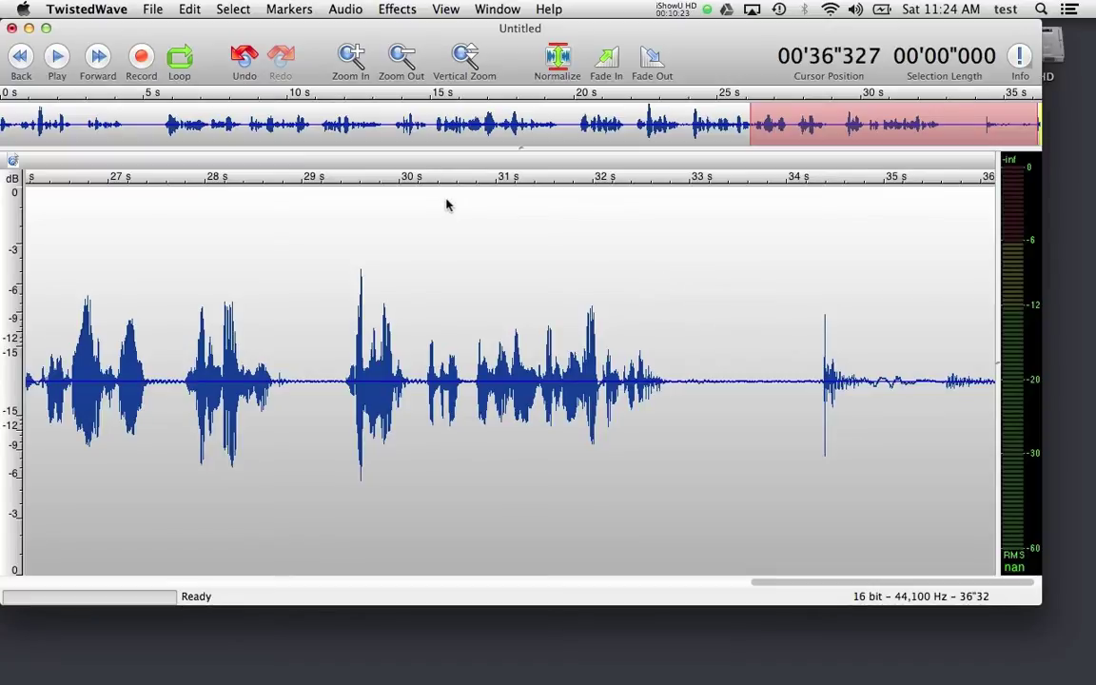
{"action": "key", "text": "super+0"}
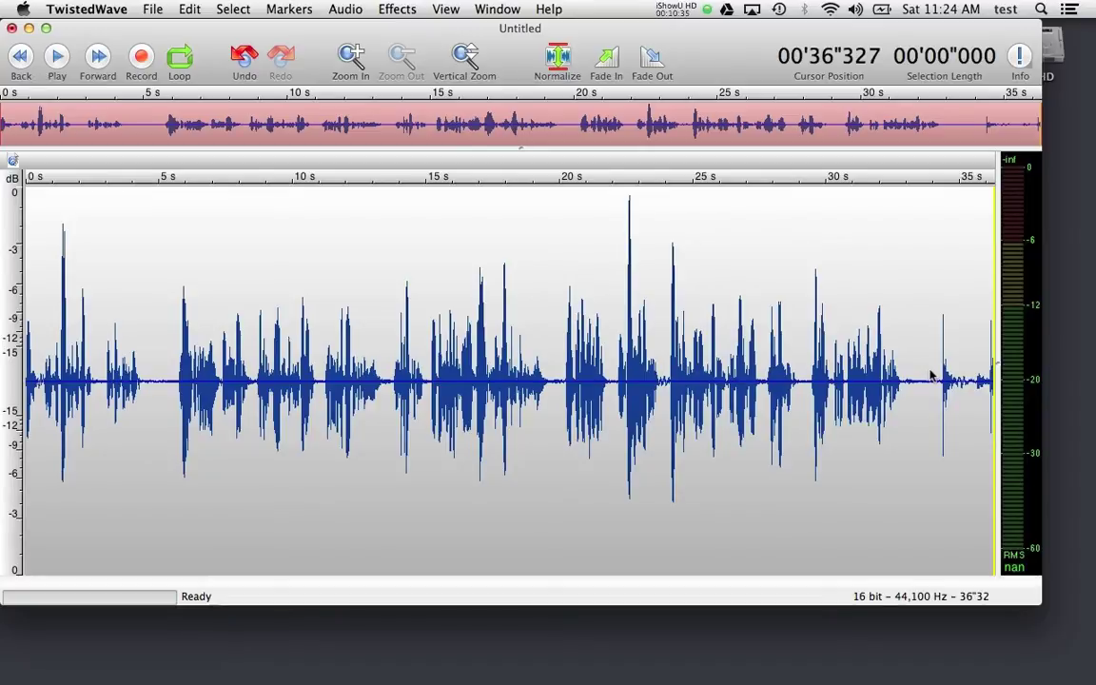
- Record a pickup of about 13 seconds onto the end of the existing take while reading from 711 copy.rtf in TextEdit
{"action": "left_click", "coordinate": [141, 59]}
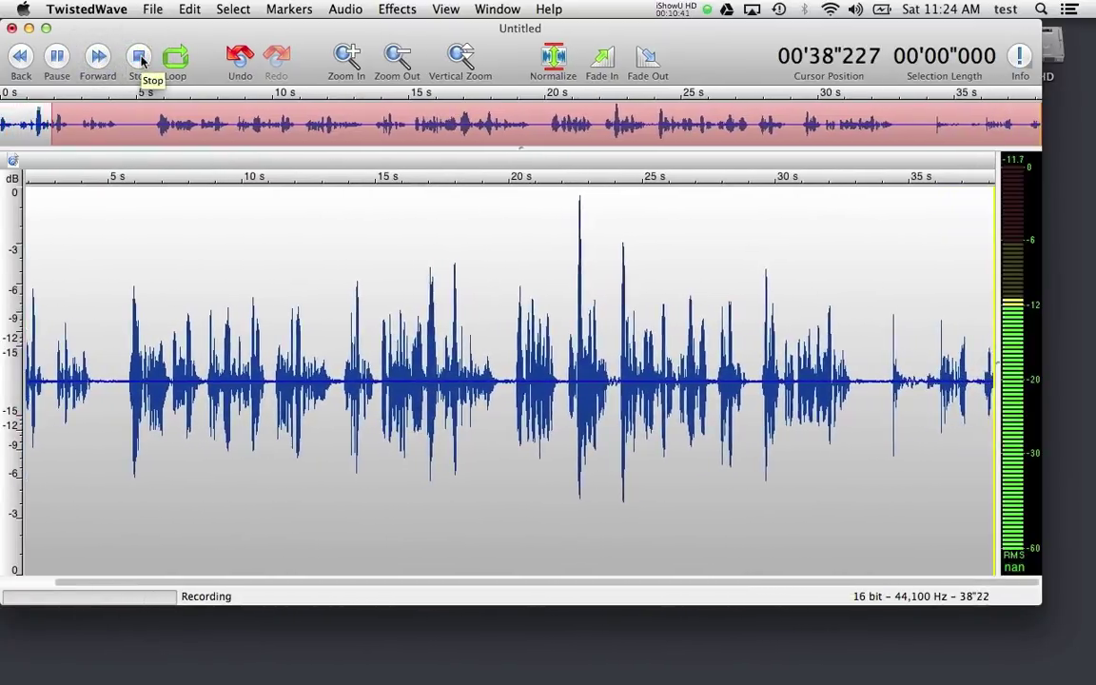
{"action": "key", "text": "super+Tab"}
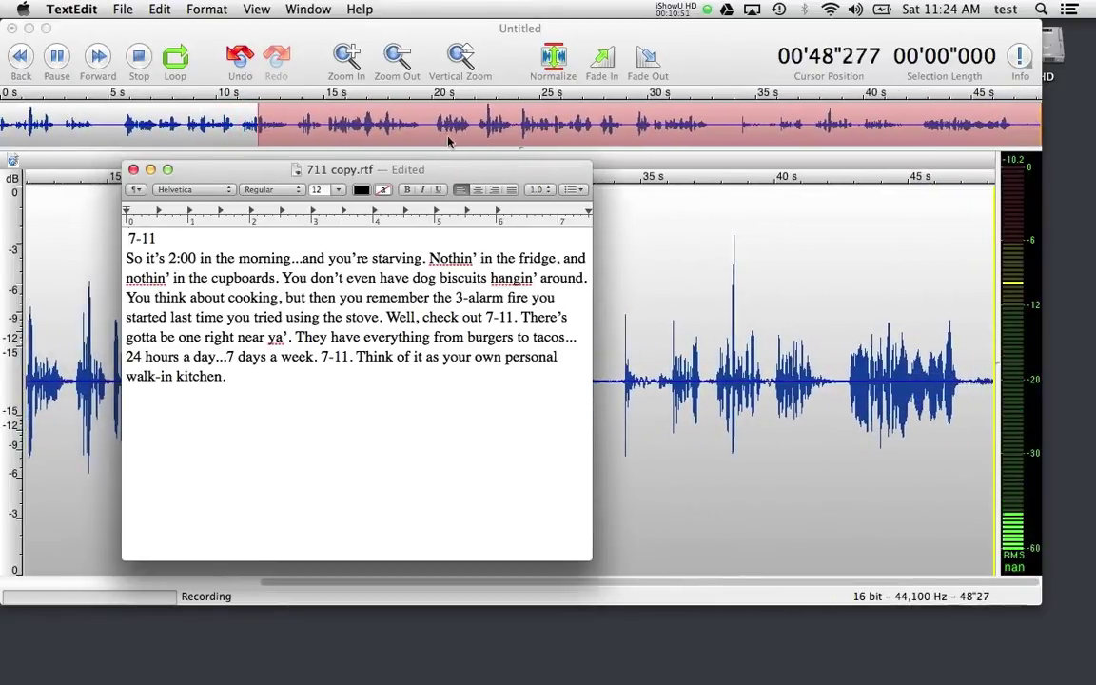
{"action": "left_click", "coordinate": [640, 289]}
{"action": "key", "text": "space"}
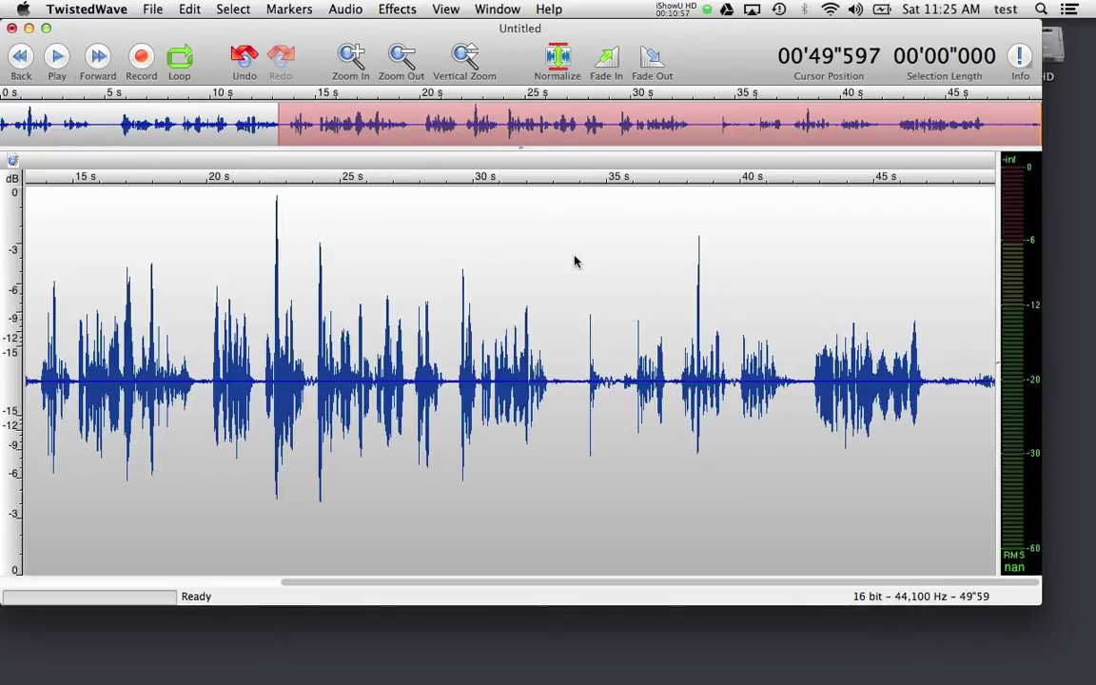
- Play back the newly recorded line from about 42.7 s to about 47 s
{"action": "left_click", "coordinate": [812, 340]}
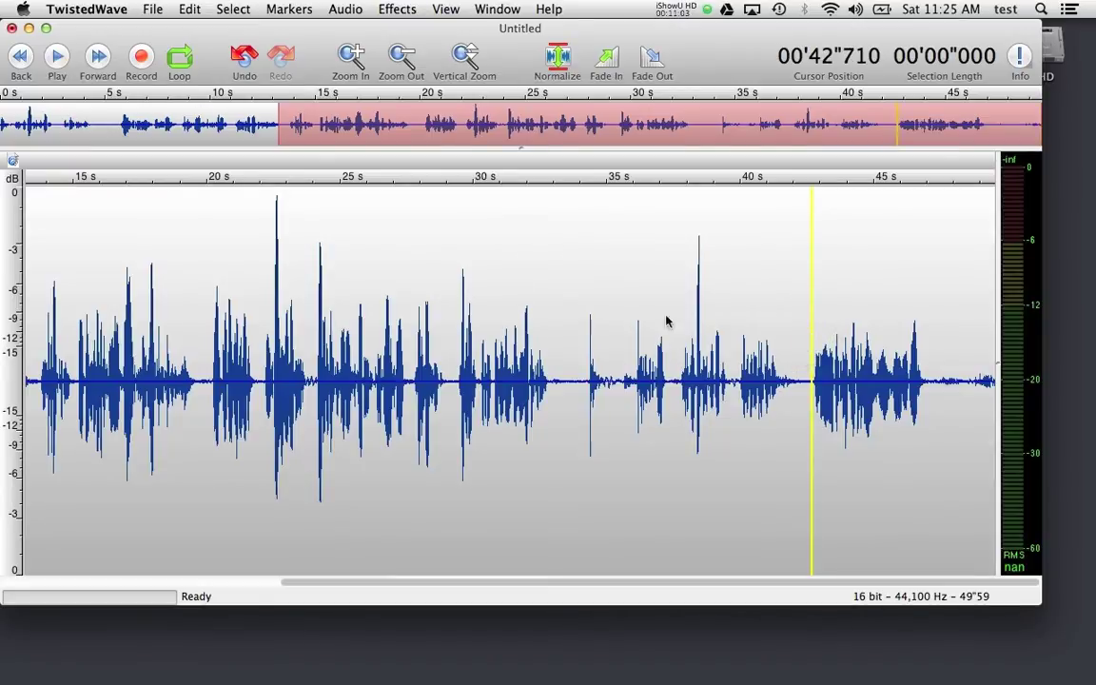
{"action": "key", "text": "space"}
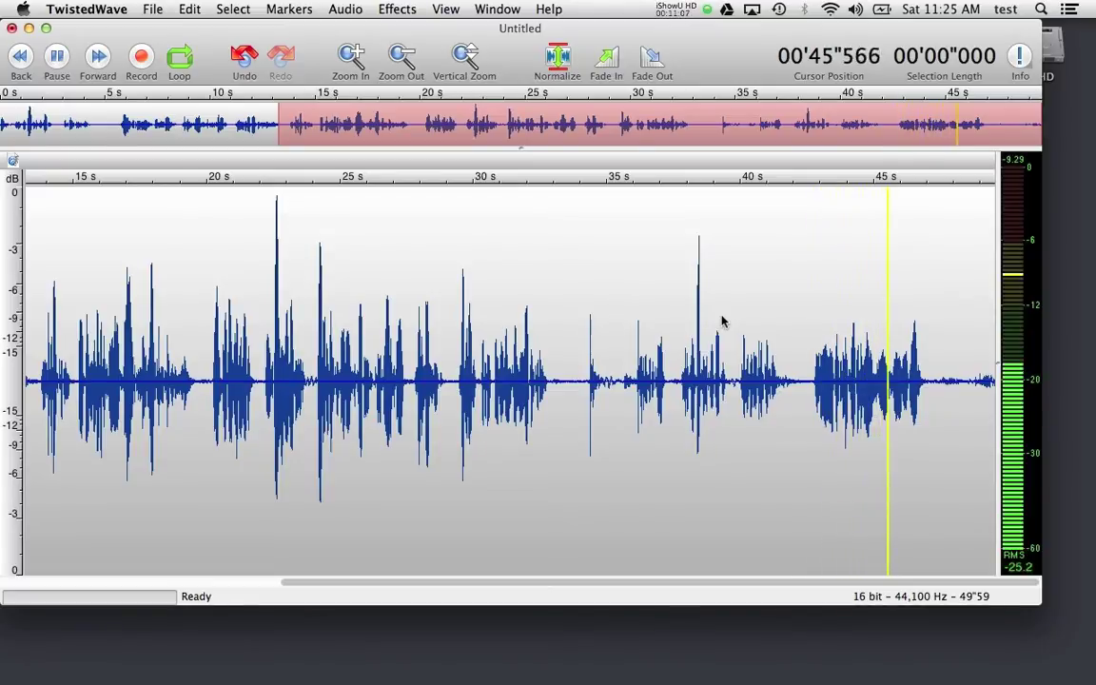
{"action": "key", "text": "space"}
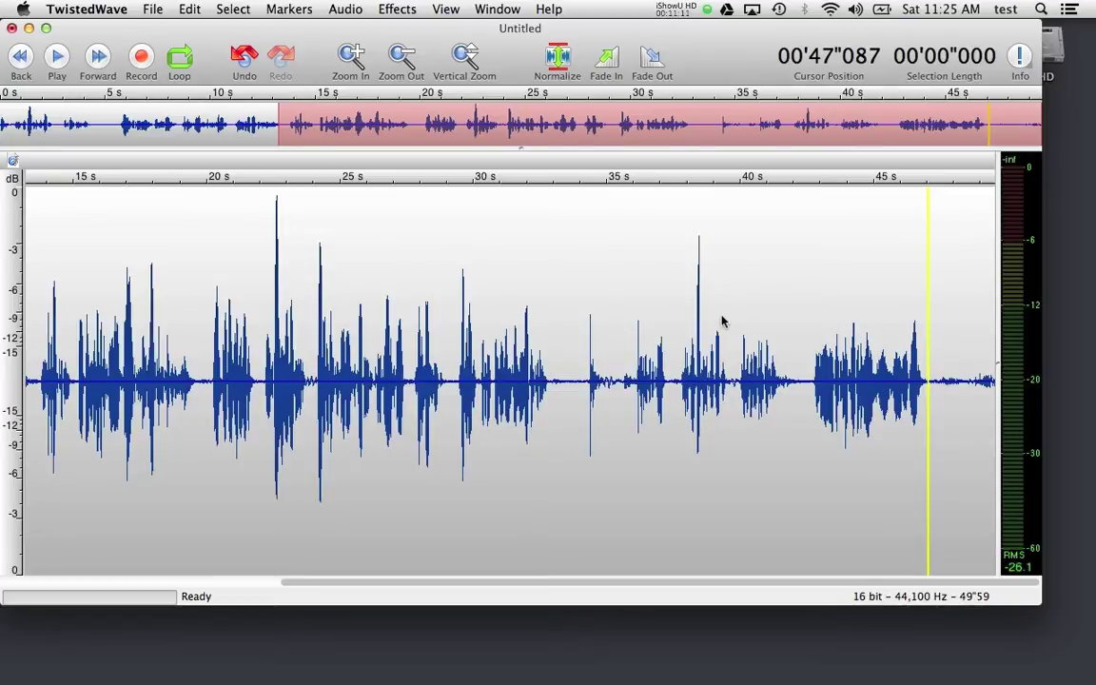
- Record another pickup of about 16 seconds at the very end of the recording with the 711 copy.rtf script in view
{"action": "left_click", "coordinate": [98, 59]}
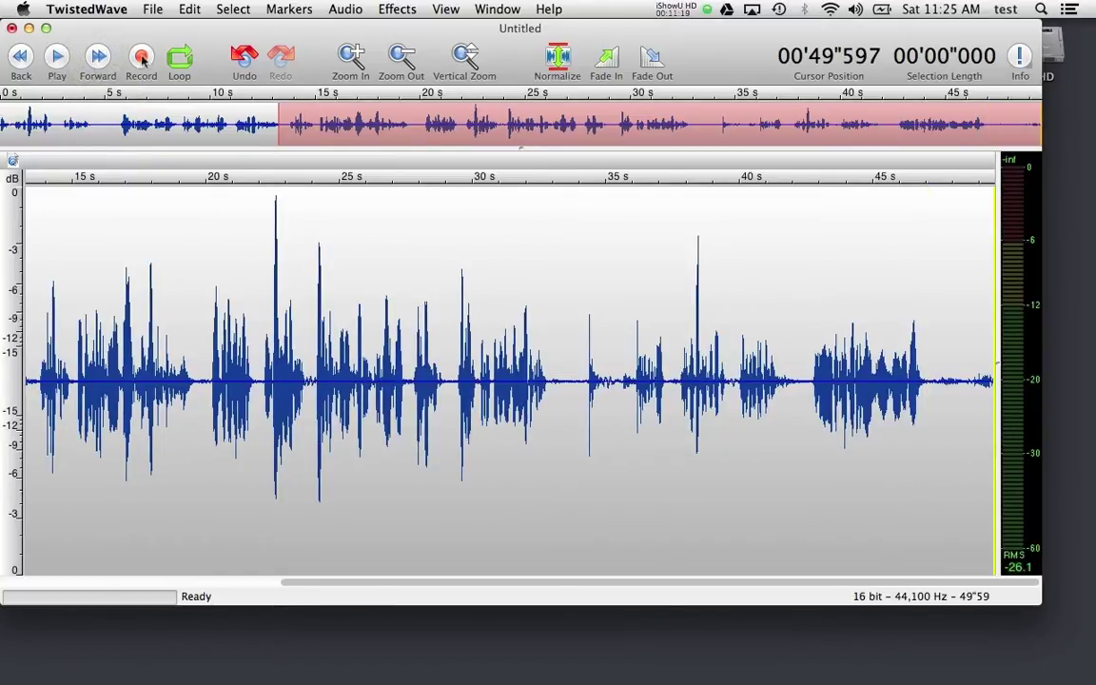
{"action": "left_click", "coordinate": [143, 59]}
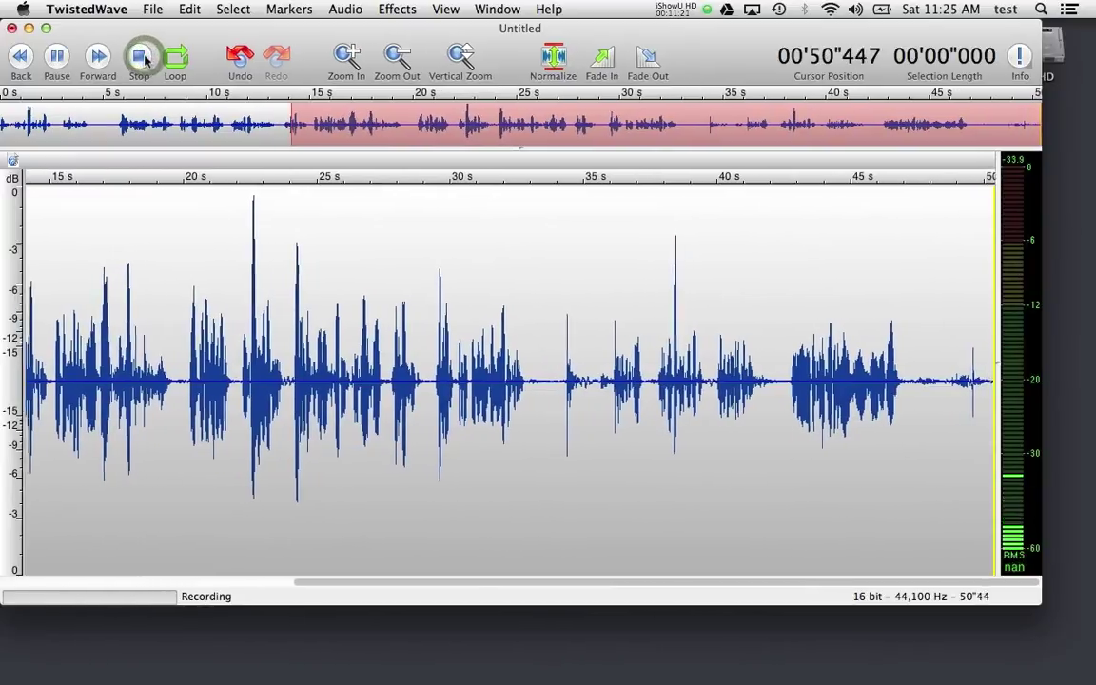
{"action": "key", "text": "super+Tab"}
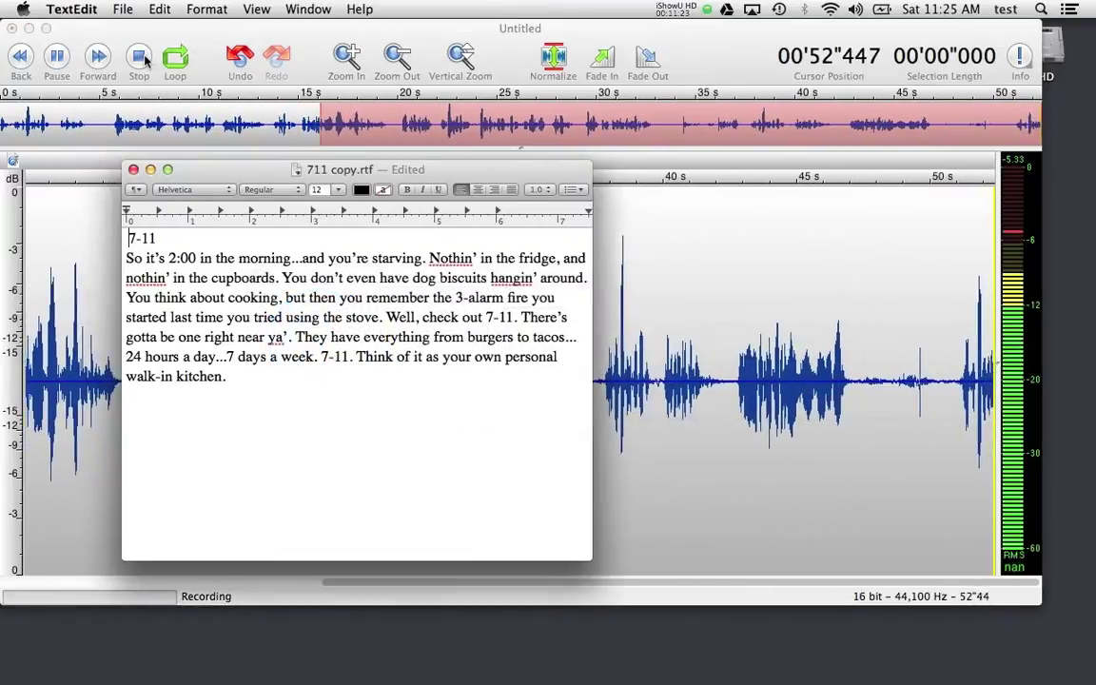
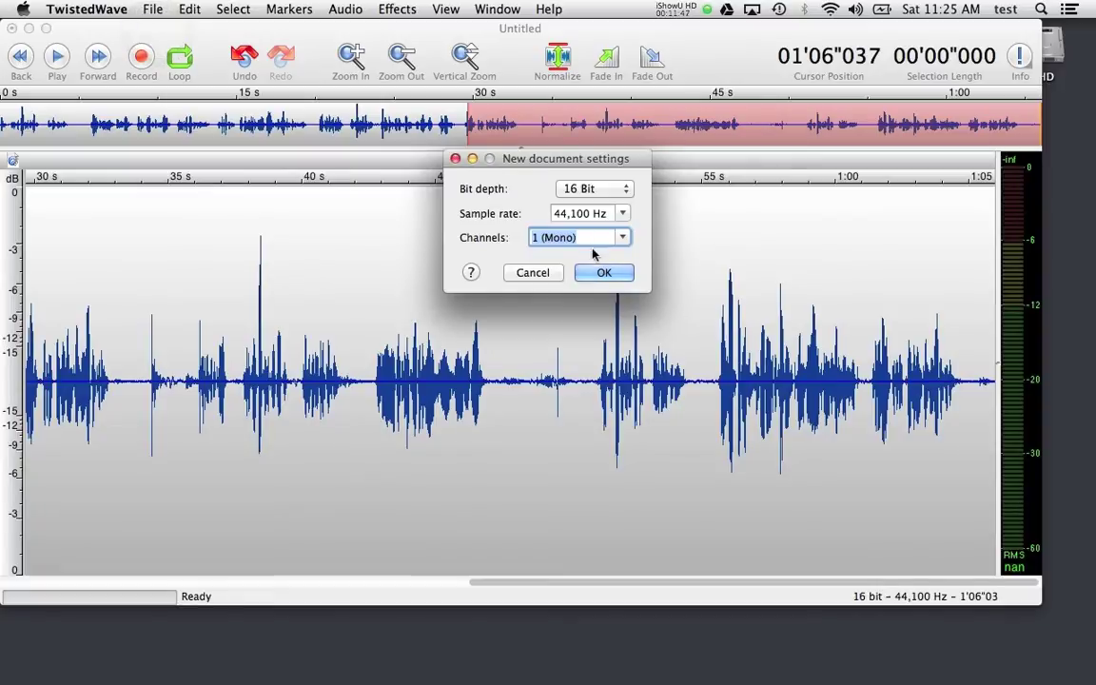
- Create a new 16 Bit, 44,100 Hz, 1 (Mono) document and shift its window off the original recording
{"action": "left_click", "coordinate": [600, 284]}
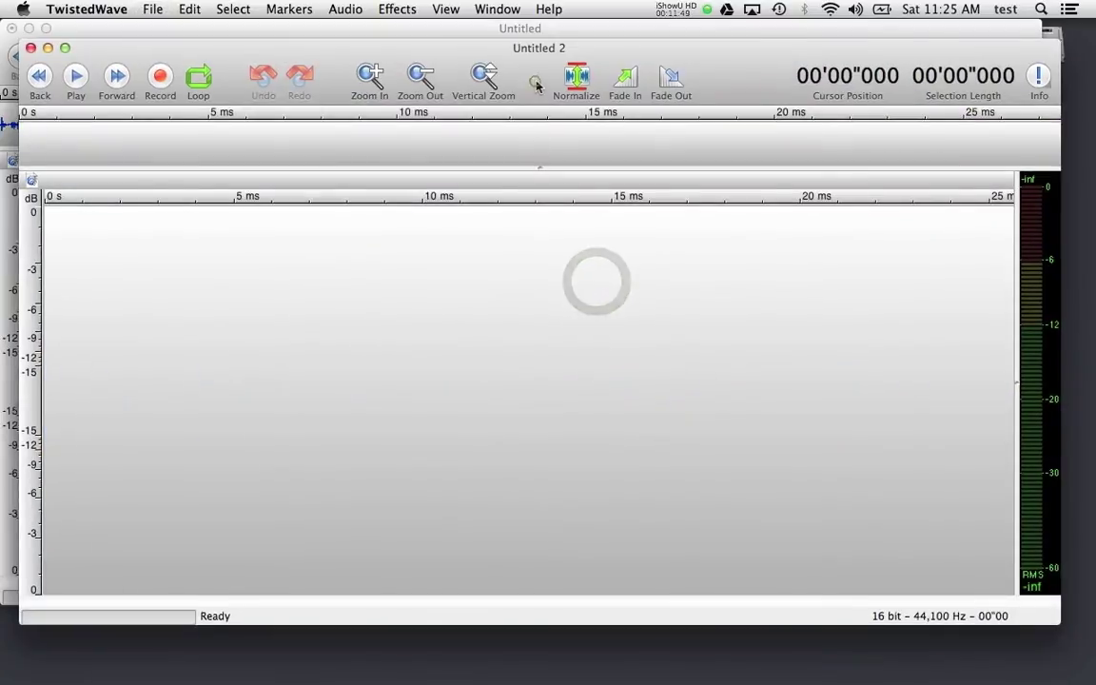
{"action": "left_click_drag", "start_coordinate": [536, 81], "coordinate": [587, 118]}
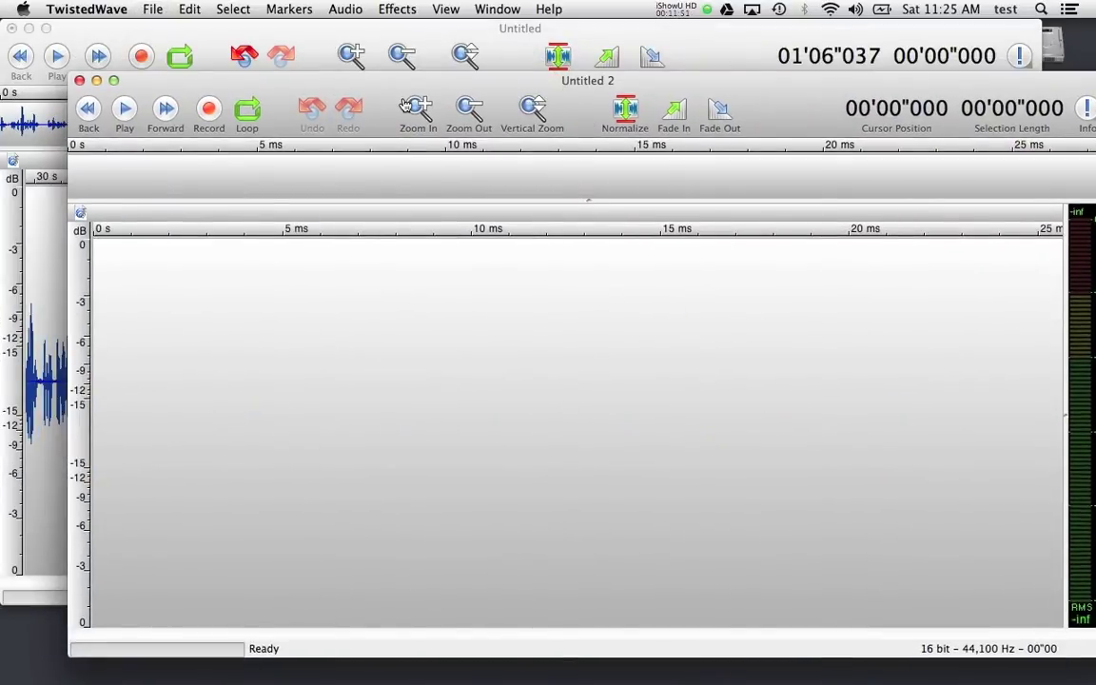
- Switch to TextEdit, insert "am" after the 3 in "3-alarm fire" in 711 copy.rtf, and return to TwistedWave
{"action": "key", "text": "super+Tab"}
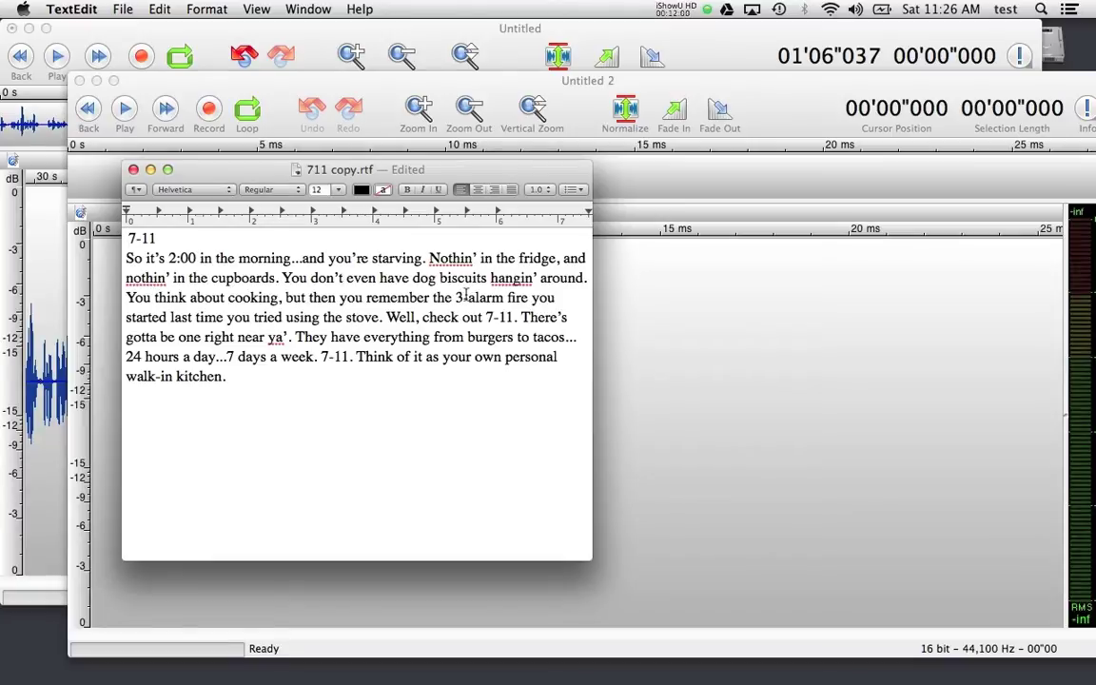
{"action": "type", "text": "am"}
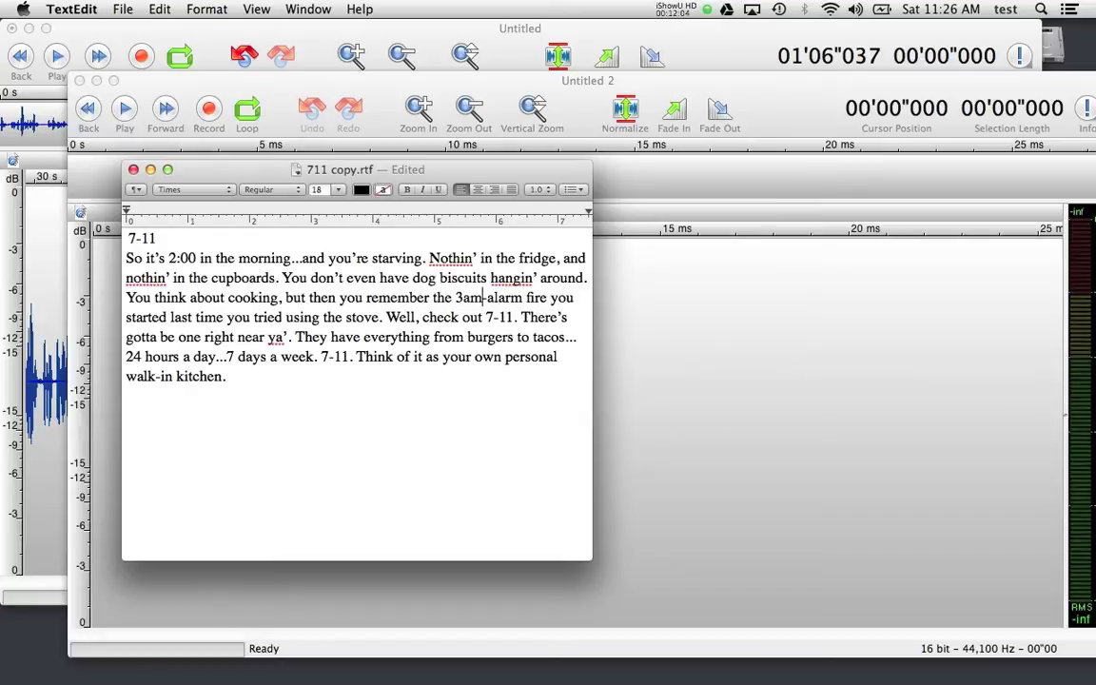
{"action": "left_click", "coordinate": [670, 469]}
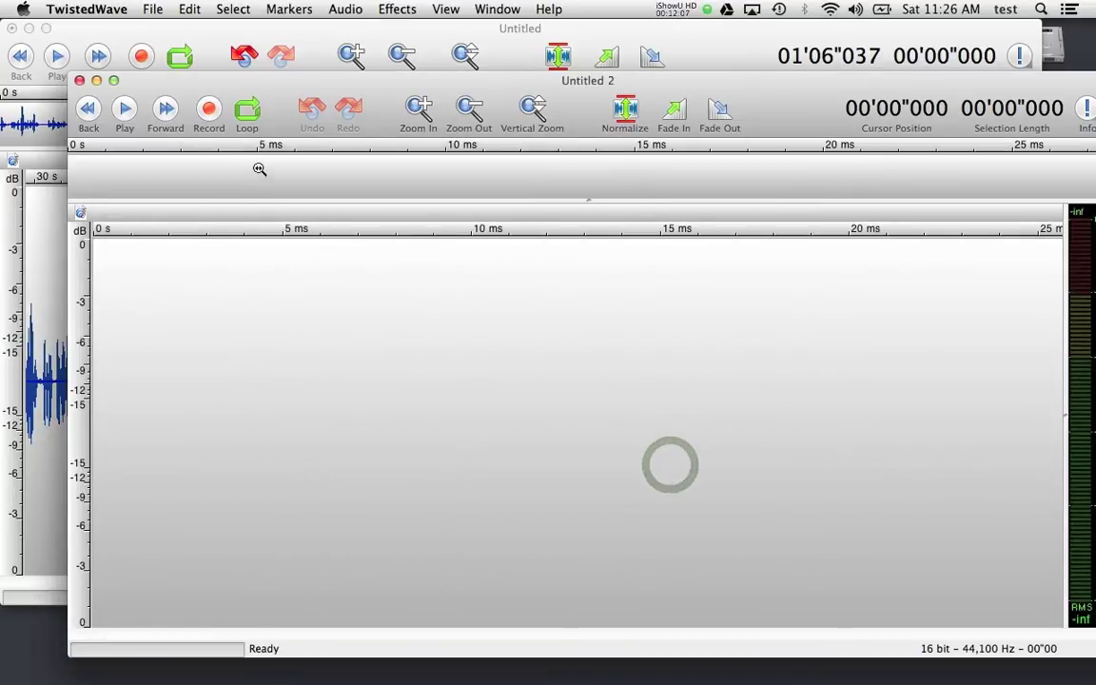
- Record a separate voice take of about 27 seconds in the Untitled 2 document with the script in view
{"action": "left_click", "coordinate": [209, 108]}
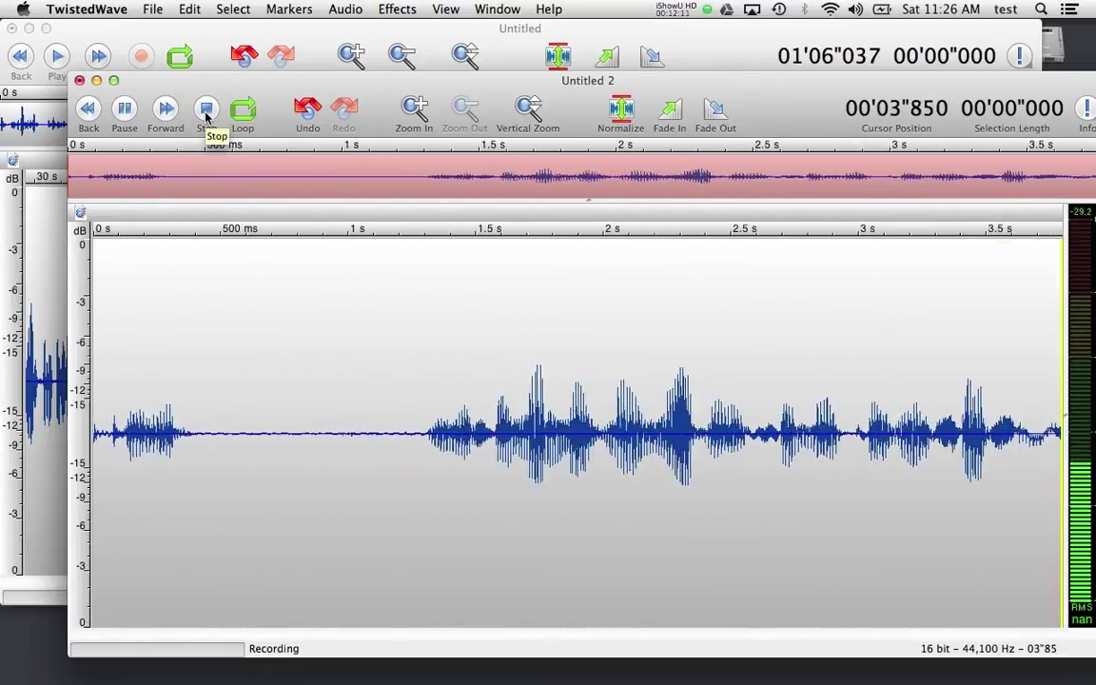
{"action": "key", "text": "super+Tab"}
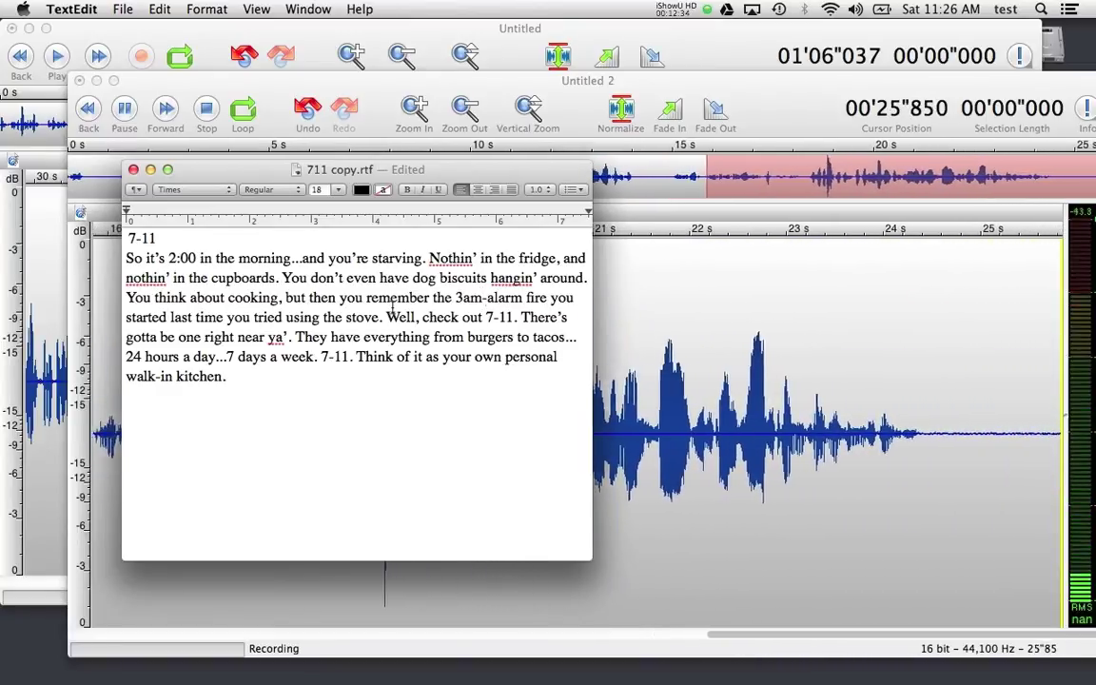
{"action": "left_click", "coordinate": [778, 398]}
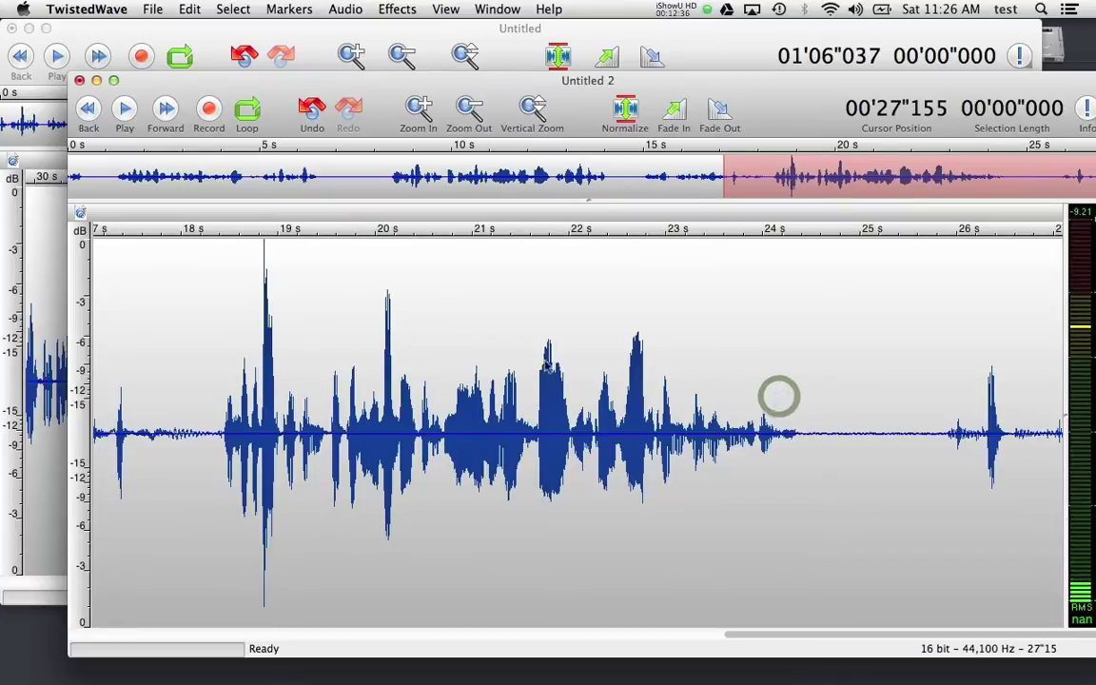
- Move the Untitled 2 and 711 copy.rtf windows out of the way and bring the original Untitled recording to the front
{"action": "left_click_drag", "start_coordinate": [387, 100], "coordinate": [509, 96]}
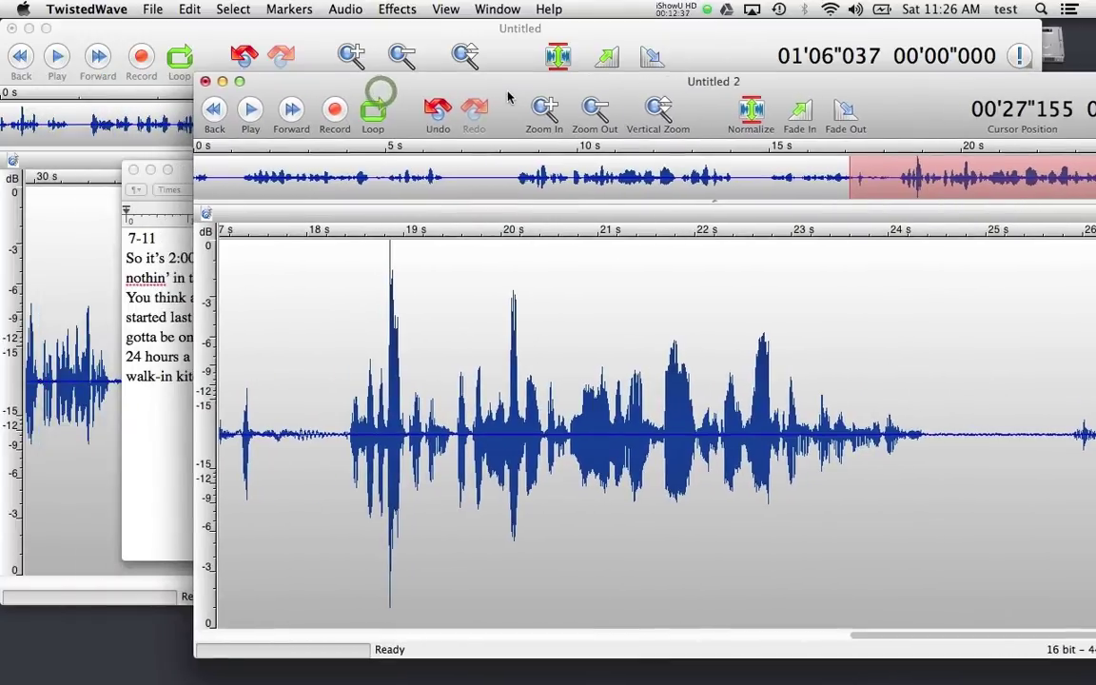
{"action": "left_click", "coordinate": [175, 177]}
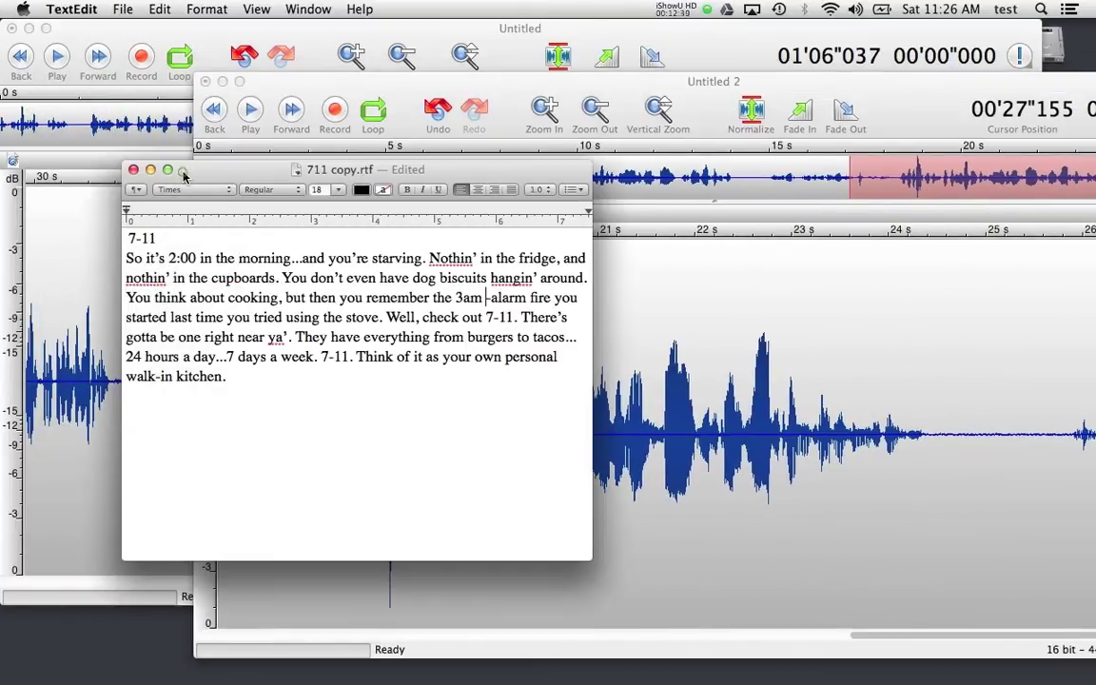
{"action": "left_click_drag", "start_coordinate": [175, 175], "coordinate": [86, 634]}
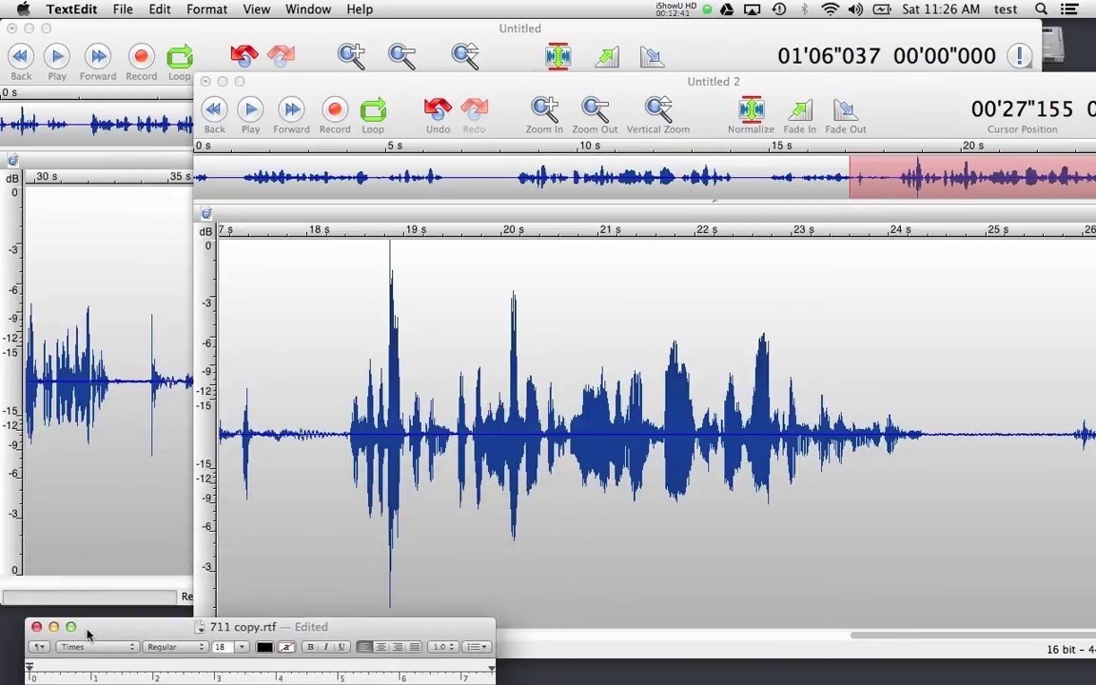
{"action": "left_click", "coordinate": [132, 338]}
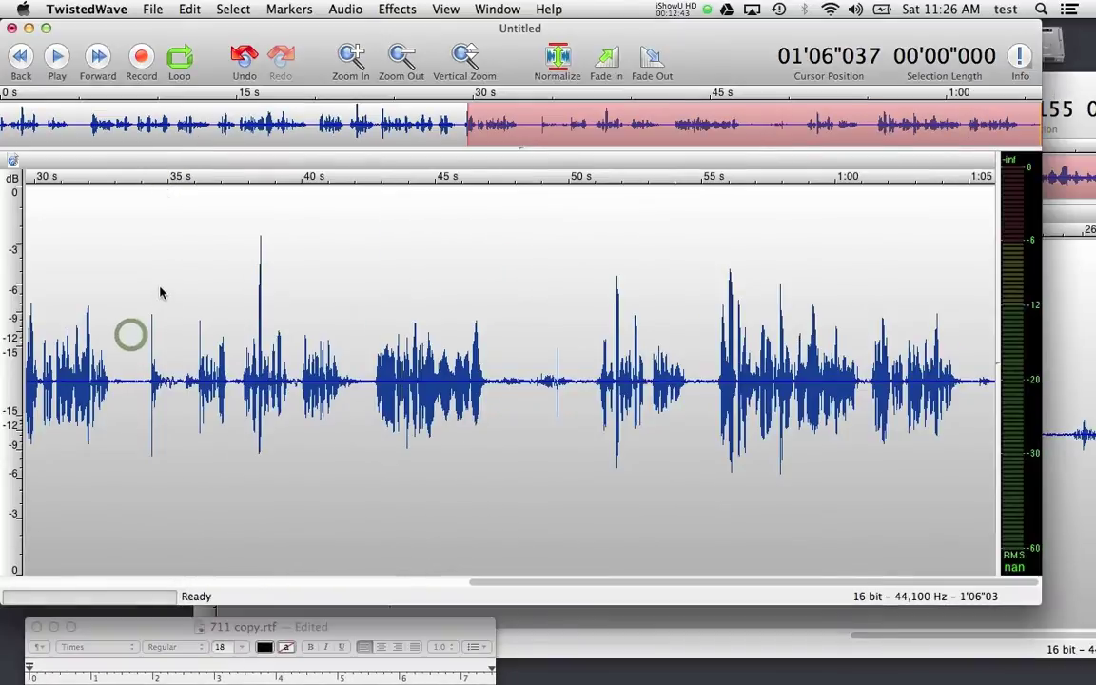
- Play the beginning of the Untitled recording and delete its opening section of about 5.3 seconds
{"action": "left_click", "coordinate": [406, 53]}
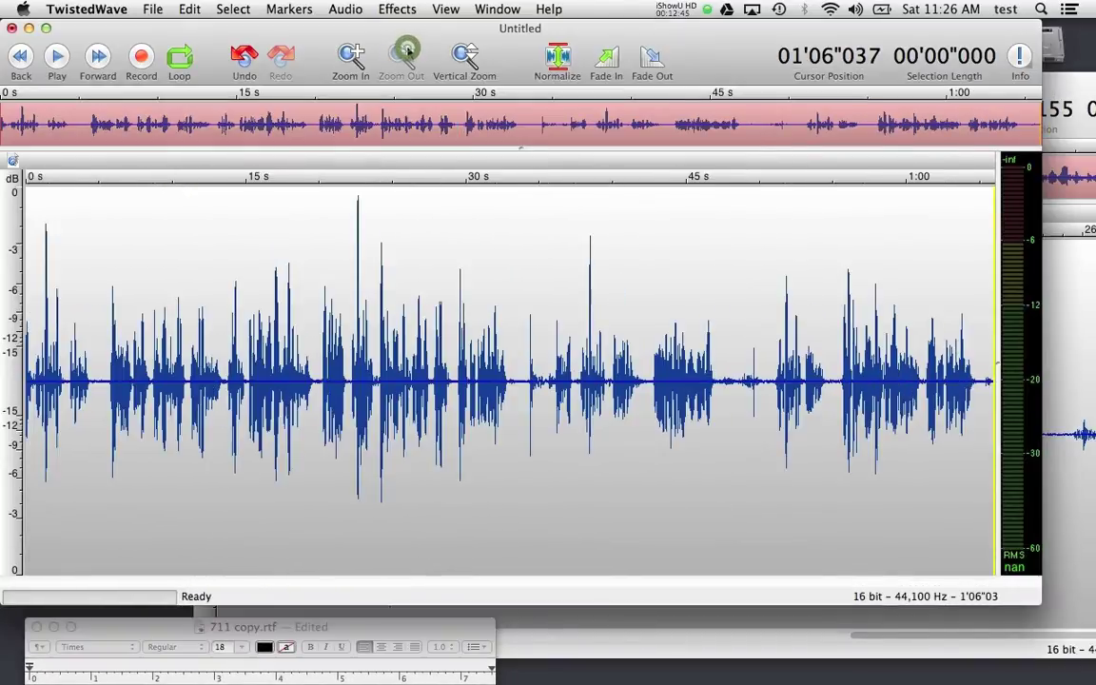
{"action": "key", "text": "space"}
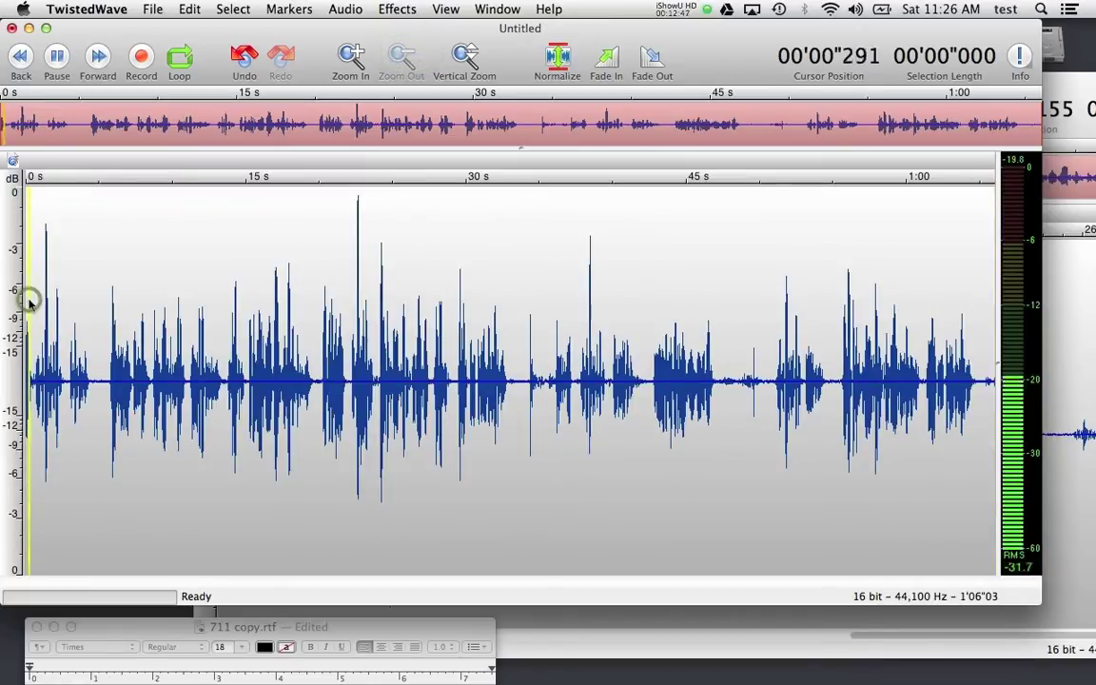
{"action": "left_click", "coordinate": [29, 302]}
{"action": "key", "text": "space"}
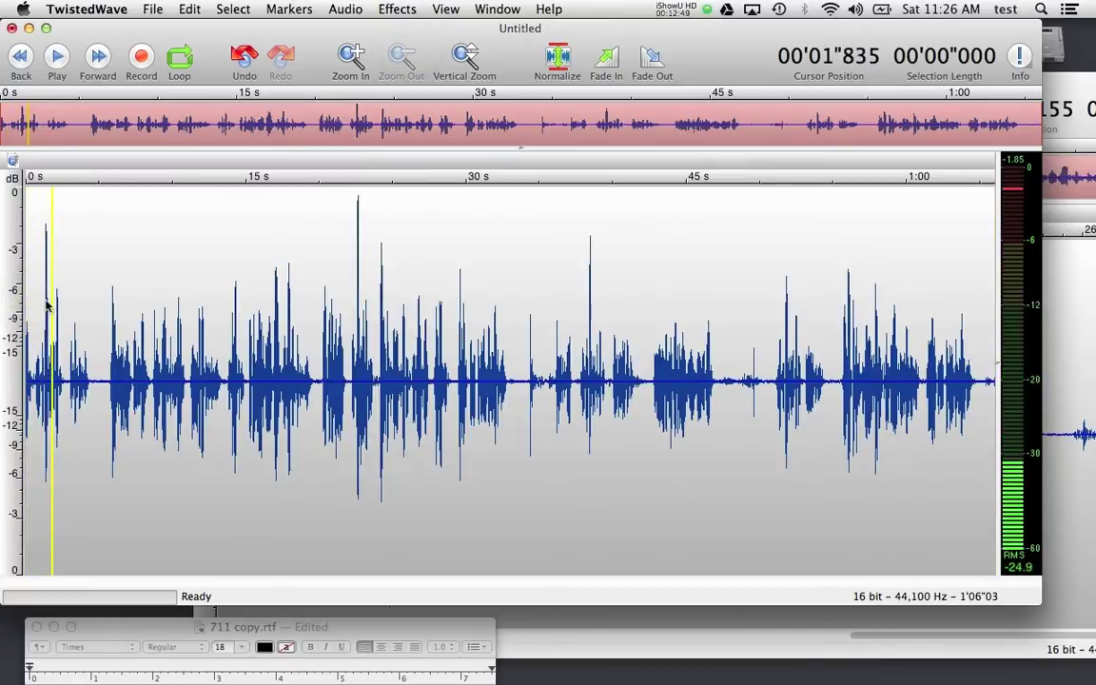
{"action": "left_click_drag", "start_coordinate": [105, 343], "coordinate": [3, 339]}
{"action": "key", "text": "Delete"}
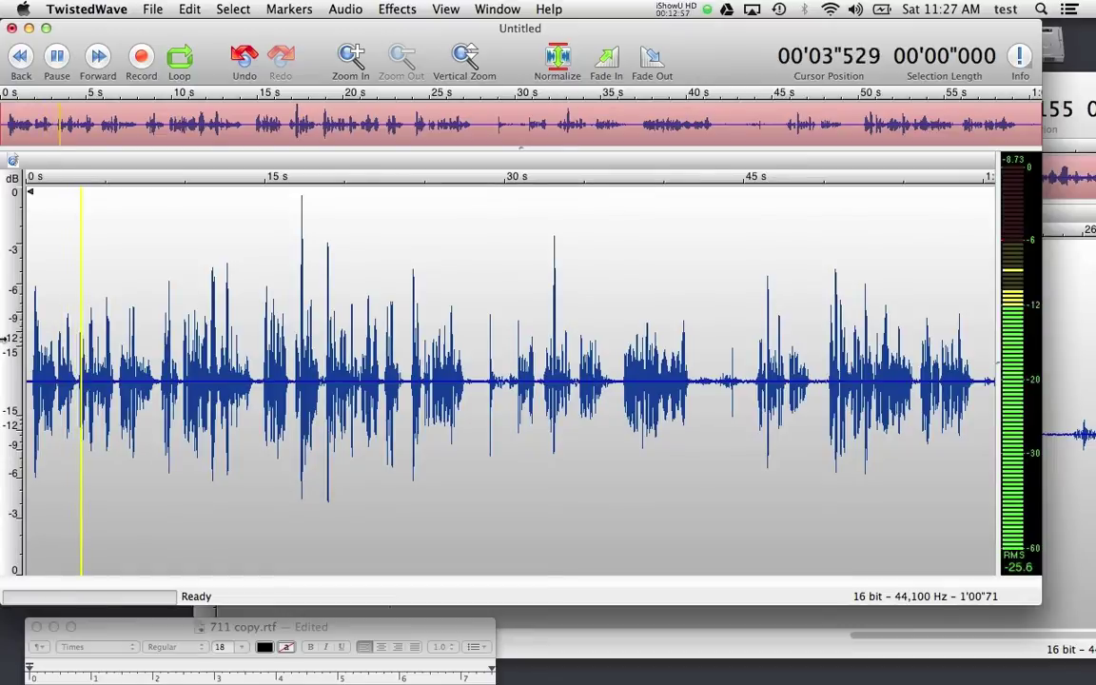
- Play the pickup line after 37 s and cut about 4.6 seconds containing it from the recording
{"action": "key", "text": "space"}
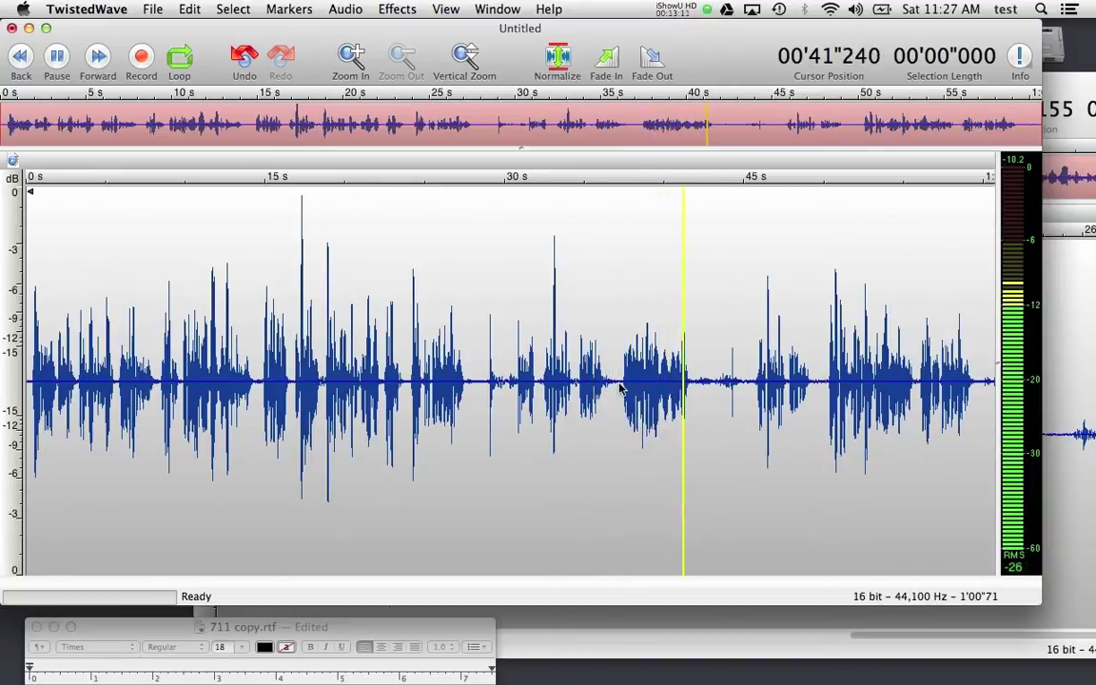
{"action": "left_click_drag", "start_coordinate": [620, 387], "coordinate": [694, 375]}
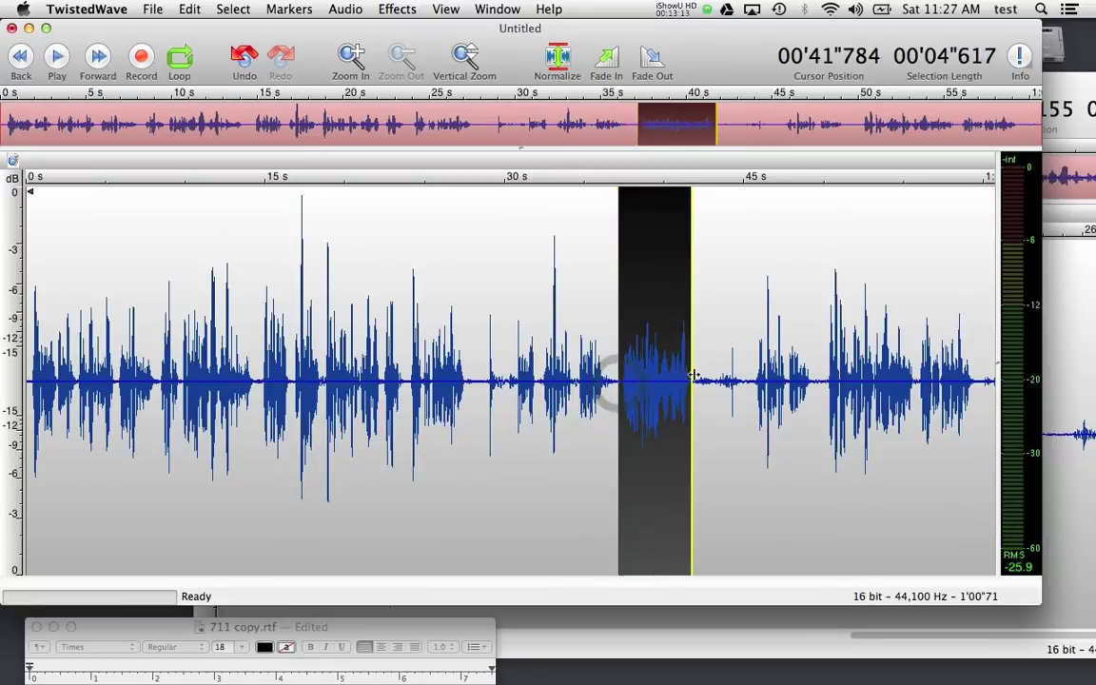
{"action": "left_click", "coordinate": [189, 9]}
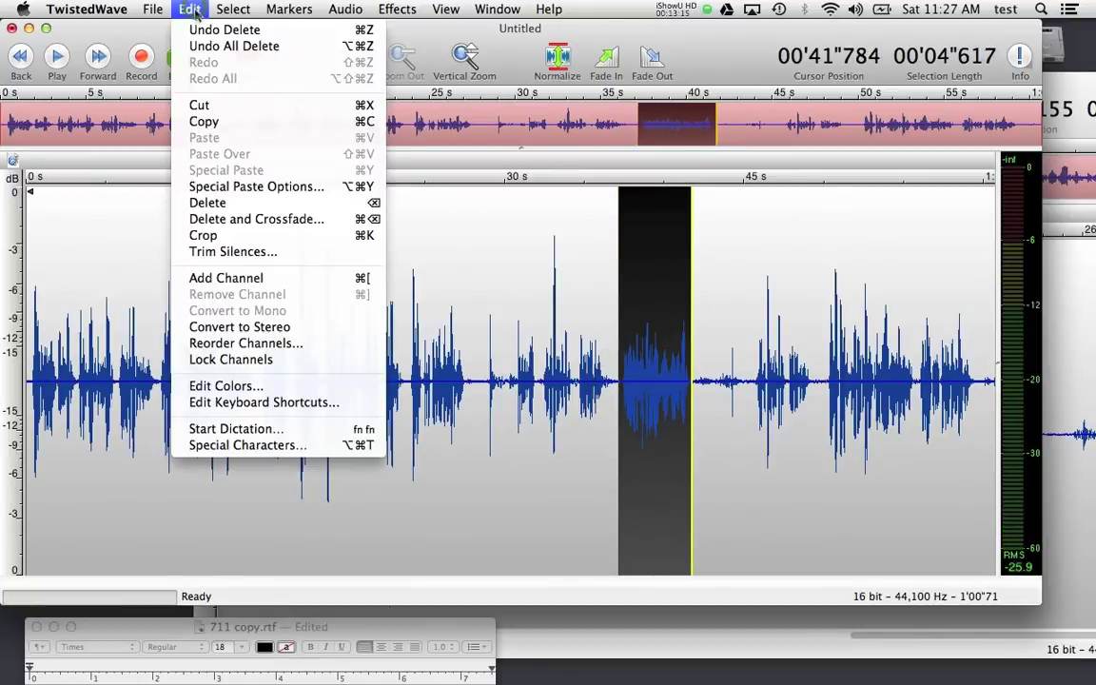
{"action": "left_click", "coordinate": [204, 104]}
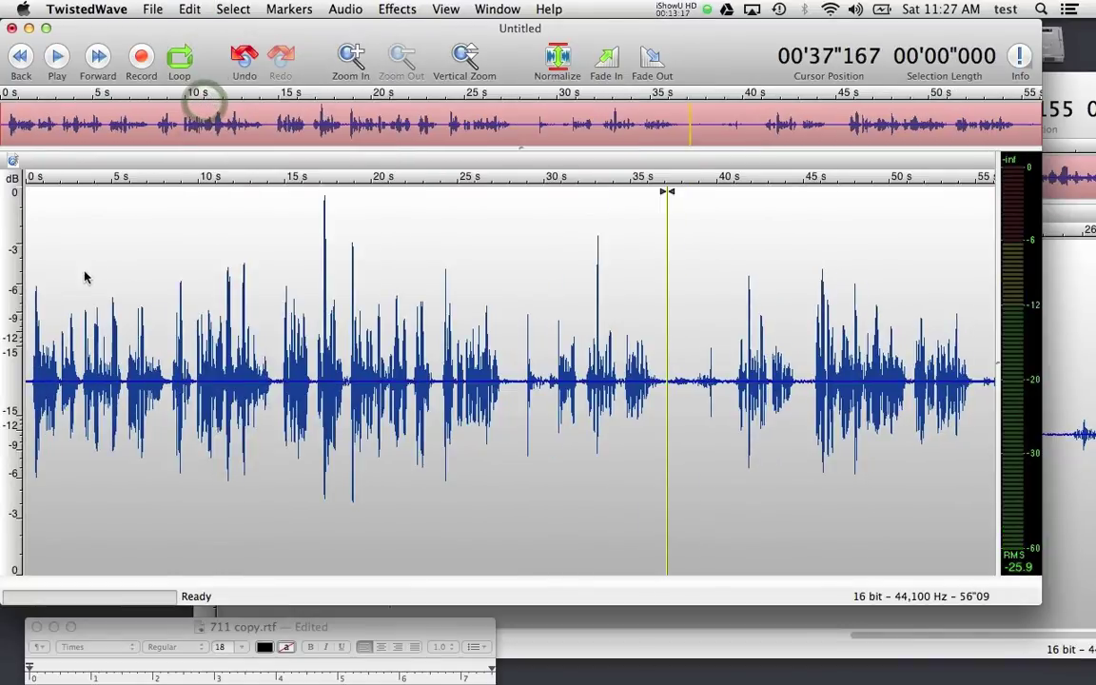
- Play the audio from about 4 s to 8 s, then undo the cut of the pickup line
{"action": "left_click", "coordinate": [92, 348]}
{"action": "key", "text": "space"}
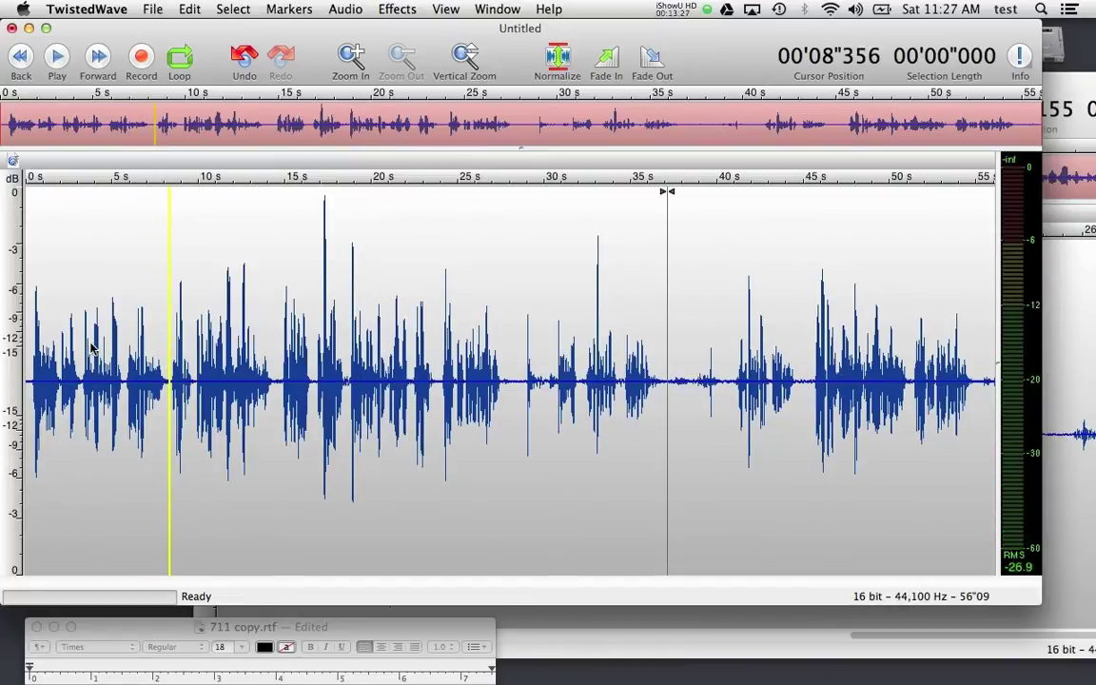
{"action": "key", "text": "super+z"}
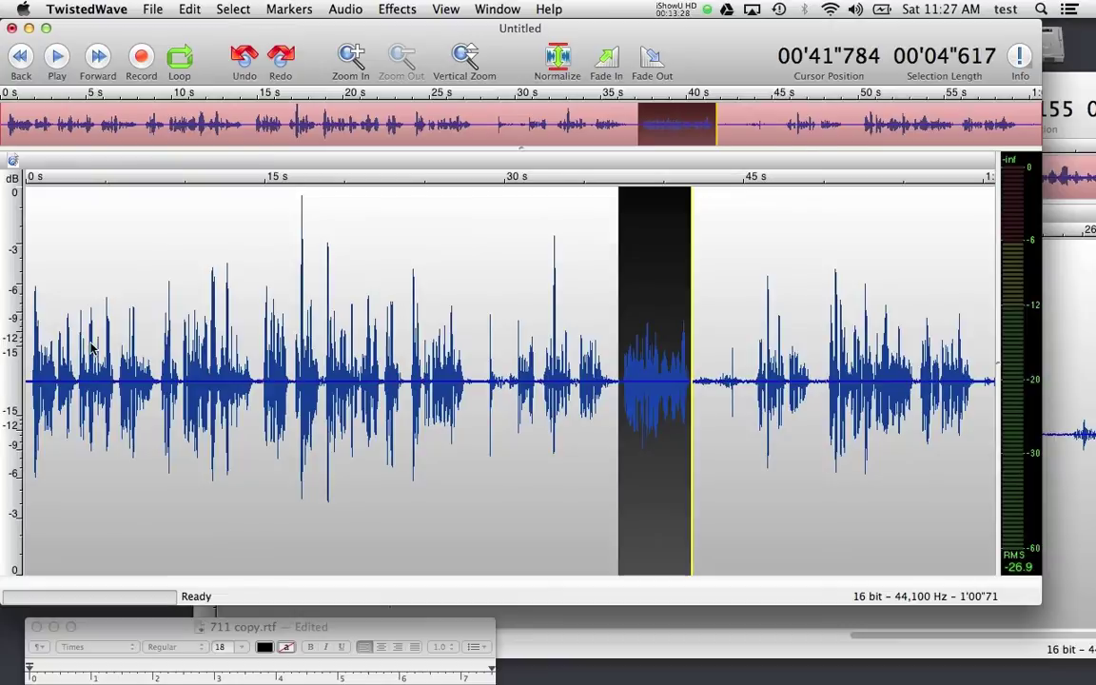
- Replay the pickup line near 40 s in the Untitled recording and redo its cut
{"action": "left_click", "coordinate": [664, 380]}
{"action": "key", "text": "space"}
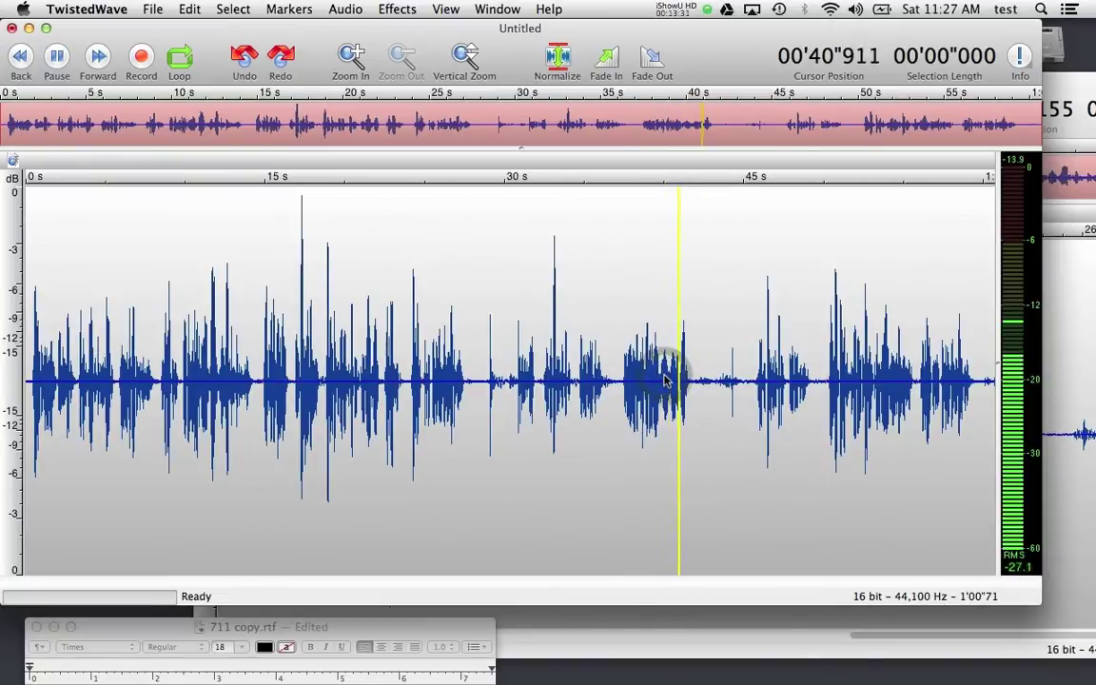
{"action": "left_click_drag", "start_coordinate": [616, 378], "coordinate": [696, 367]}
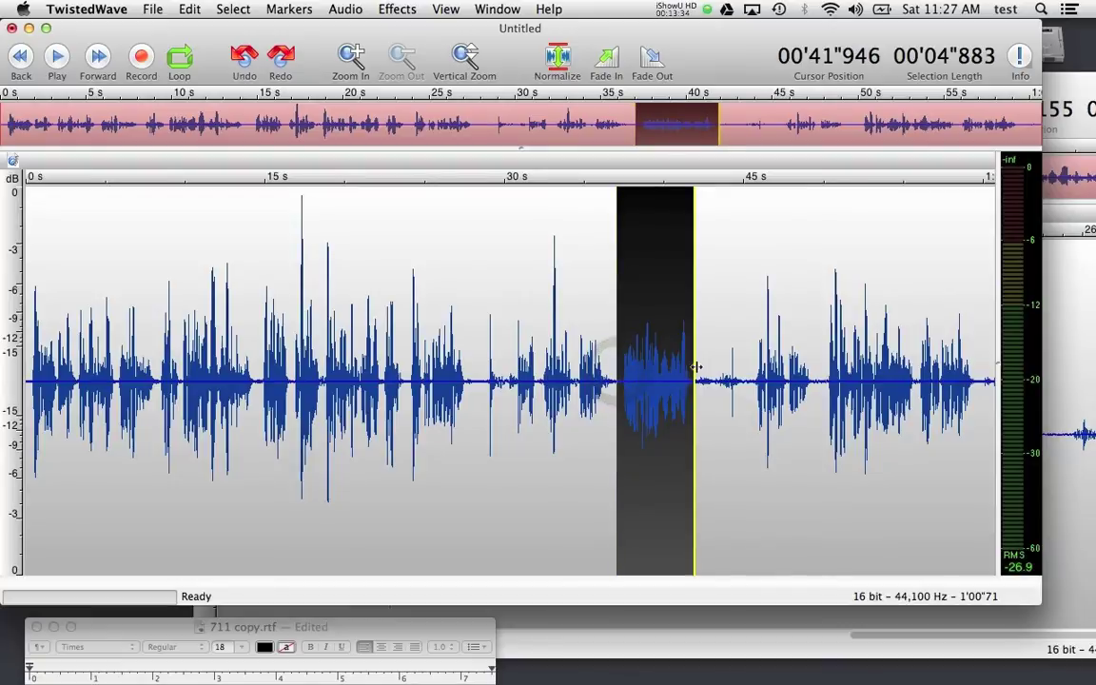
{"action": "left_click", "coordinate": [190, 7]}
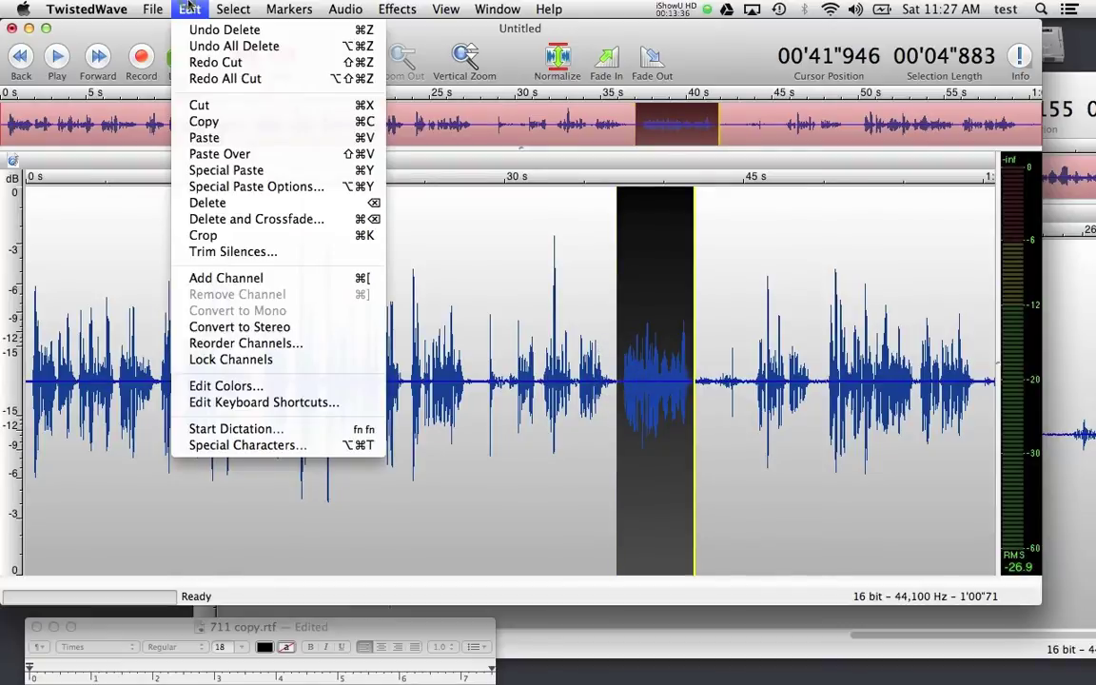
{"action": "left_click", "coordinate": [215, 62]}
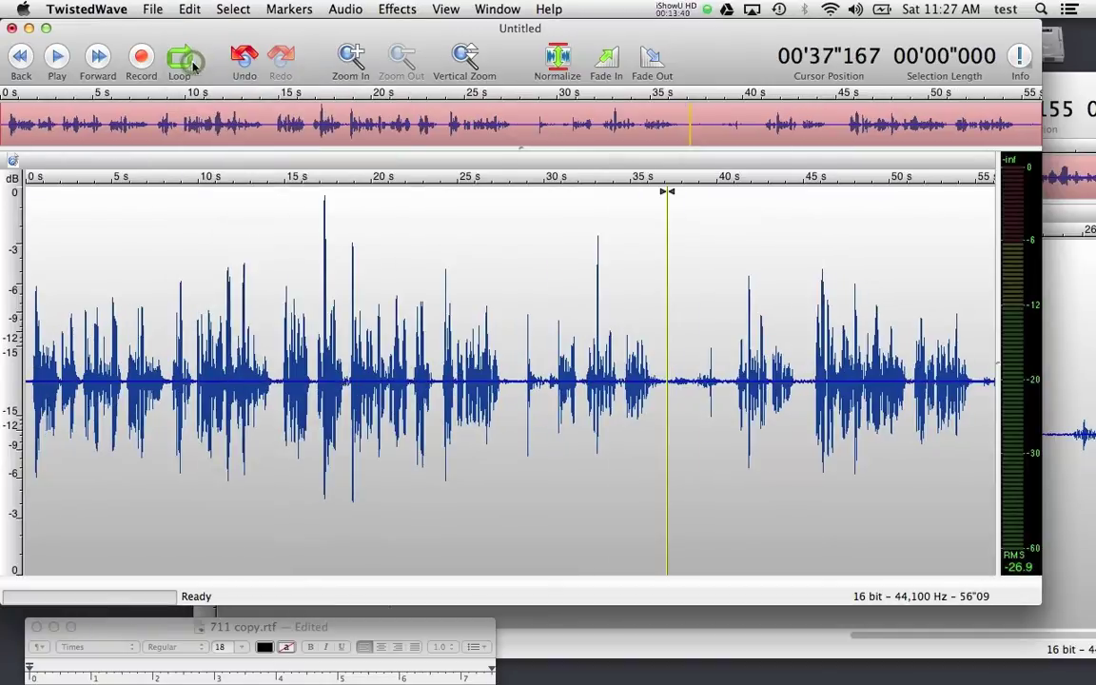
- Replace the first 3.2 seconds or so of the Untitled recording with the cut pickup line and play the new opening
{"action": "left_click", "coordinate": [44, 341]}
{"action": "key", "text": "space"}
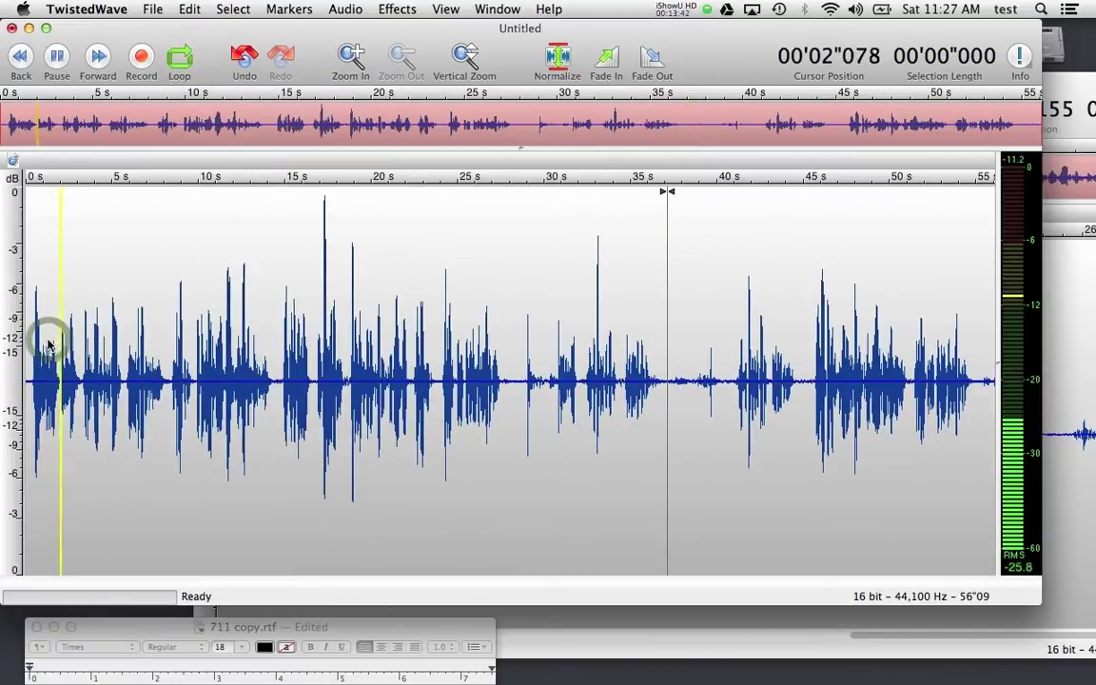
{"action": "key", "text": "space"}
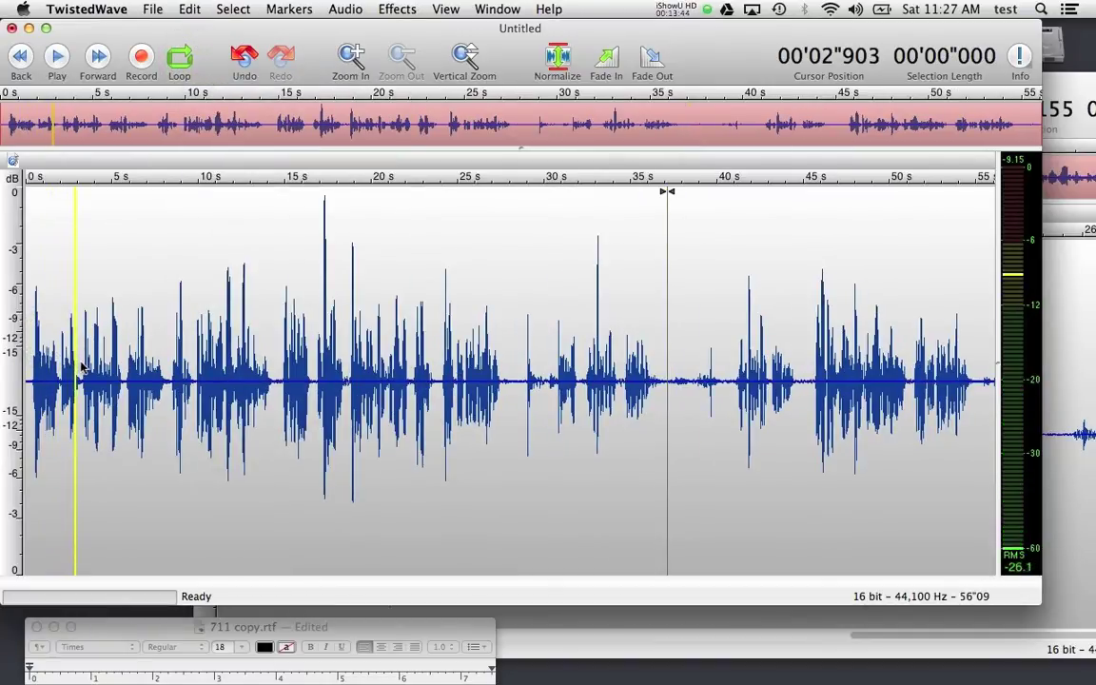
{"action": "left_click_drag", "start_coordinate": [80, 365], "coordinate": [4, 354]}
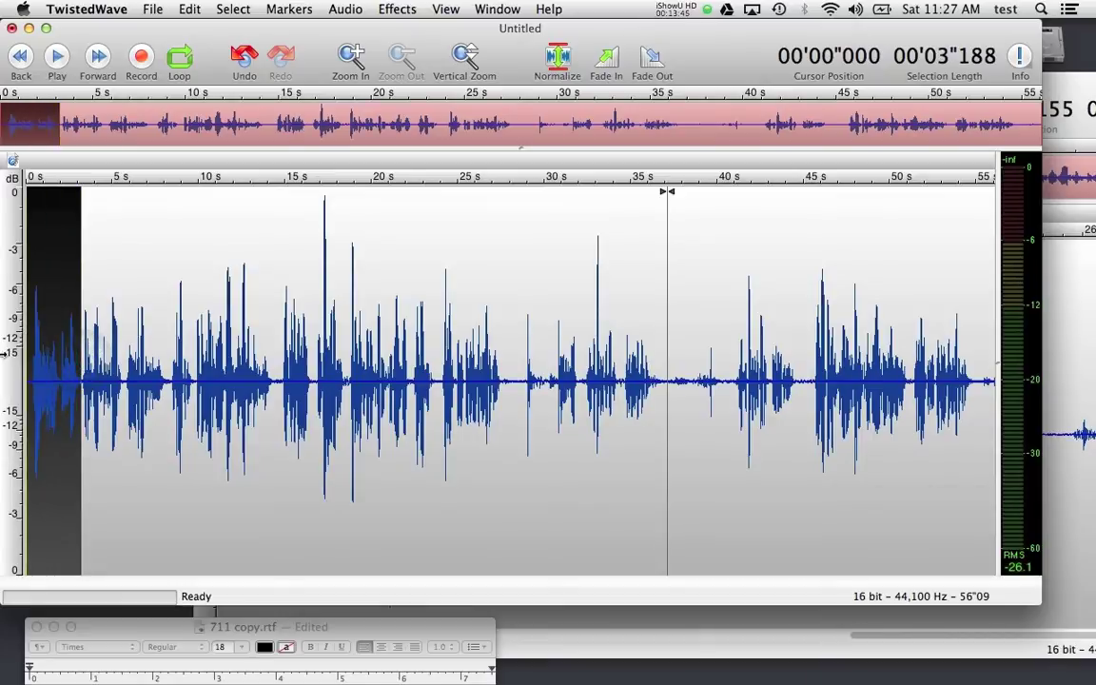
{"action": "left_click", "coordinate": [190, 7]}
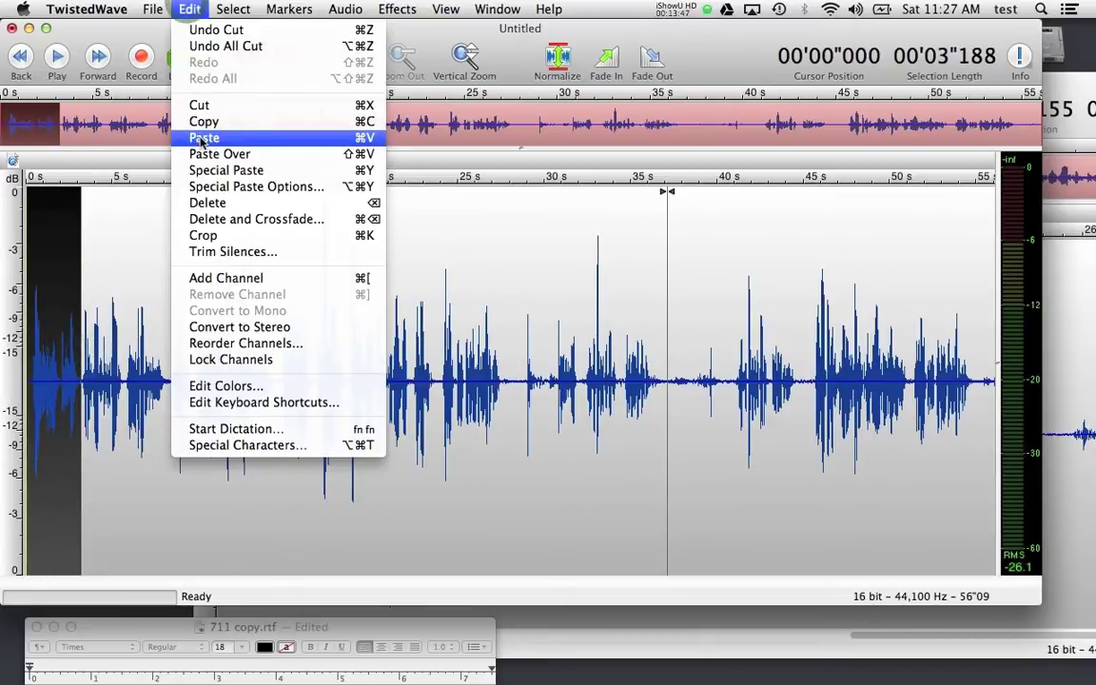
{"action": "left_click", "coordinate": [195, 134]}
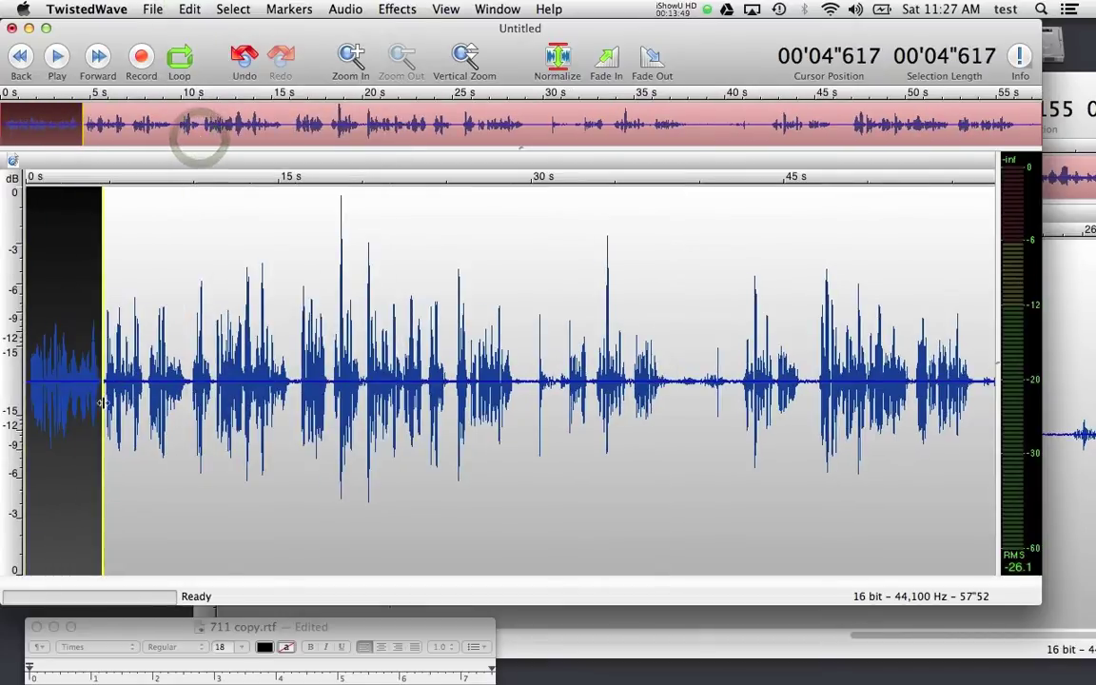
{"action": "left_click", "coordinate": [59, 340]}
{"action": "key", "text": "space"}
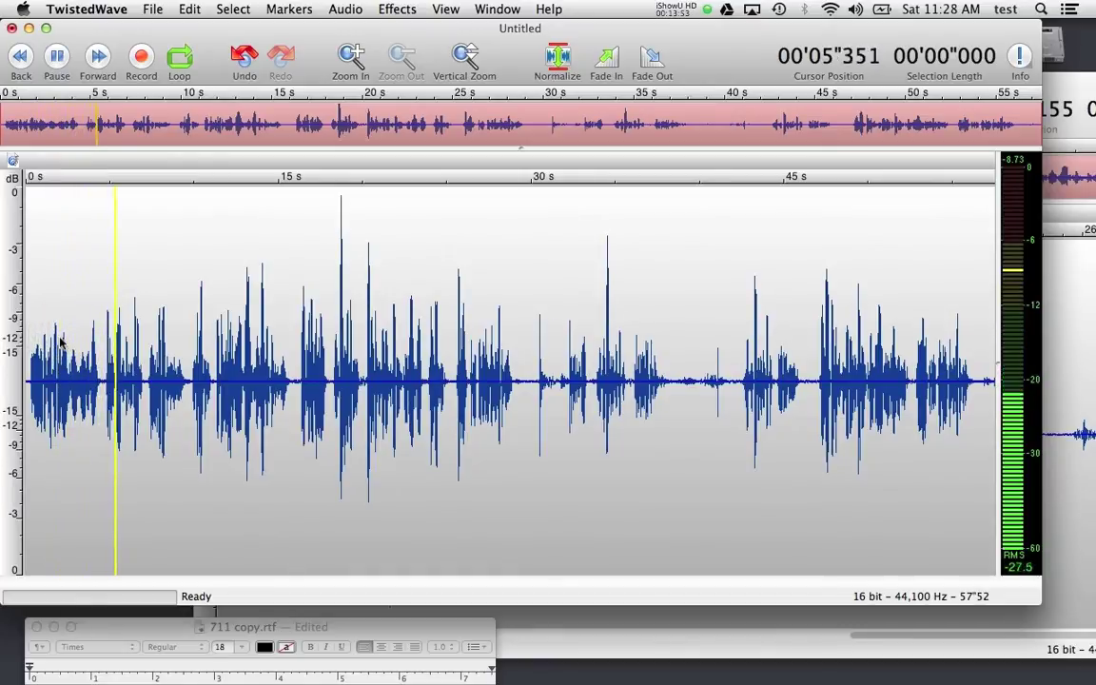
{"action": "key", "text": "space"}
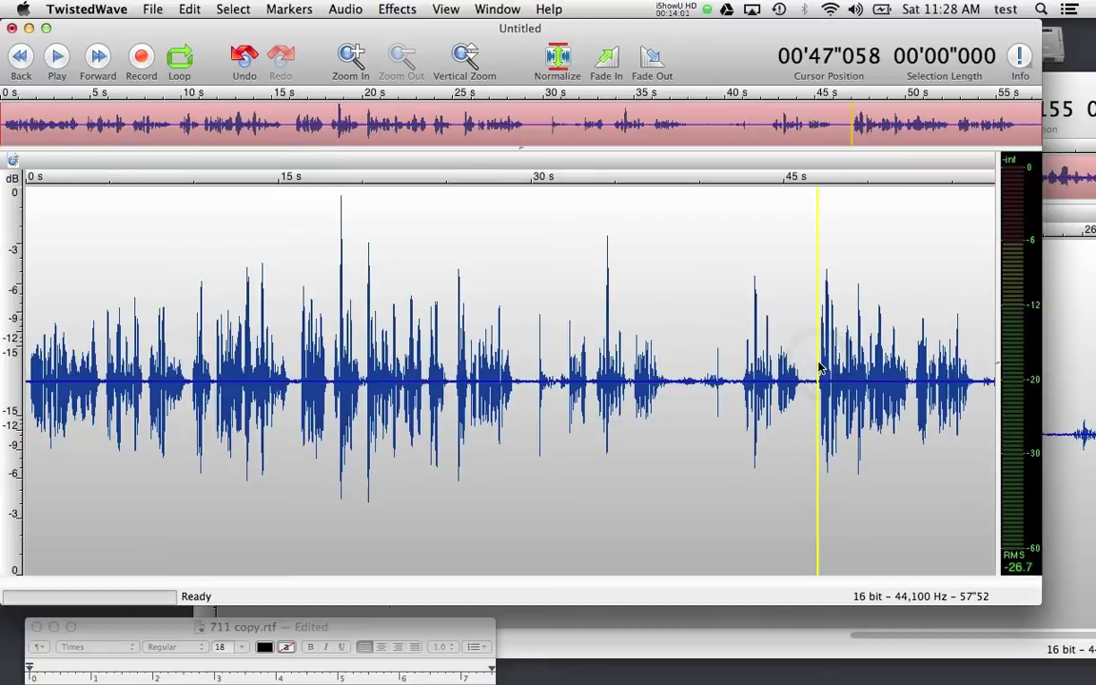
- Play the audio from about 47 s and cut about 3.8 seconds starting at about 52.7 s
{"action": "key", "text": "space"}
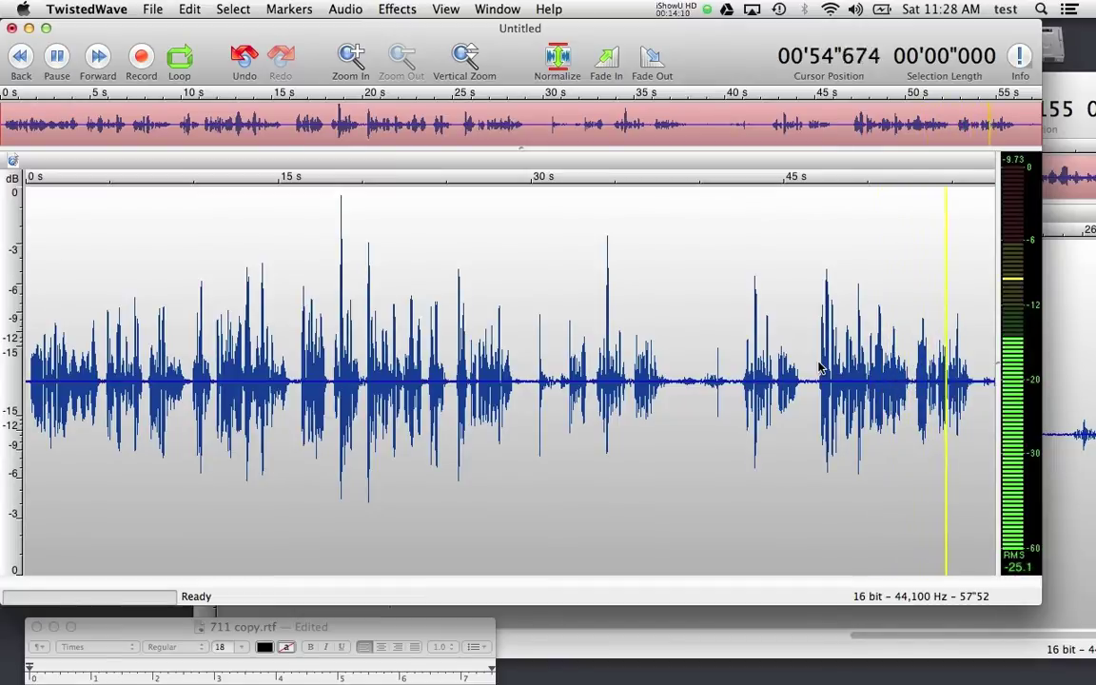
{"action": "key", "text": "space"}
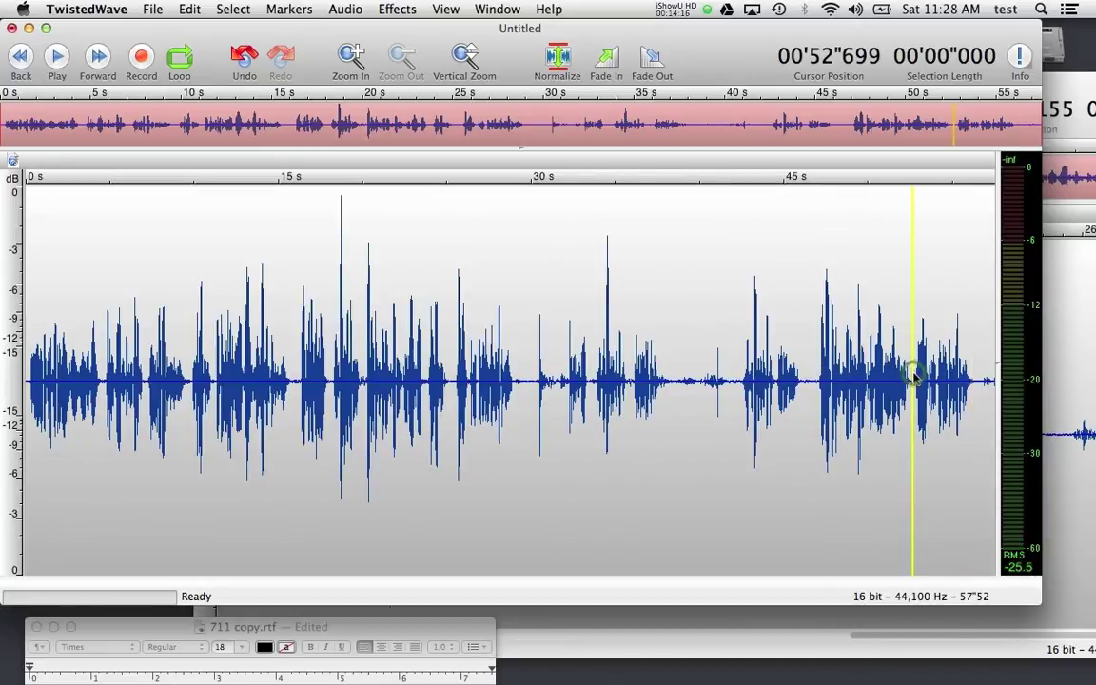
{"action": "left_click_drag", "start_coordinate": [912, 377], "coordinate": [978, 380]}
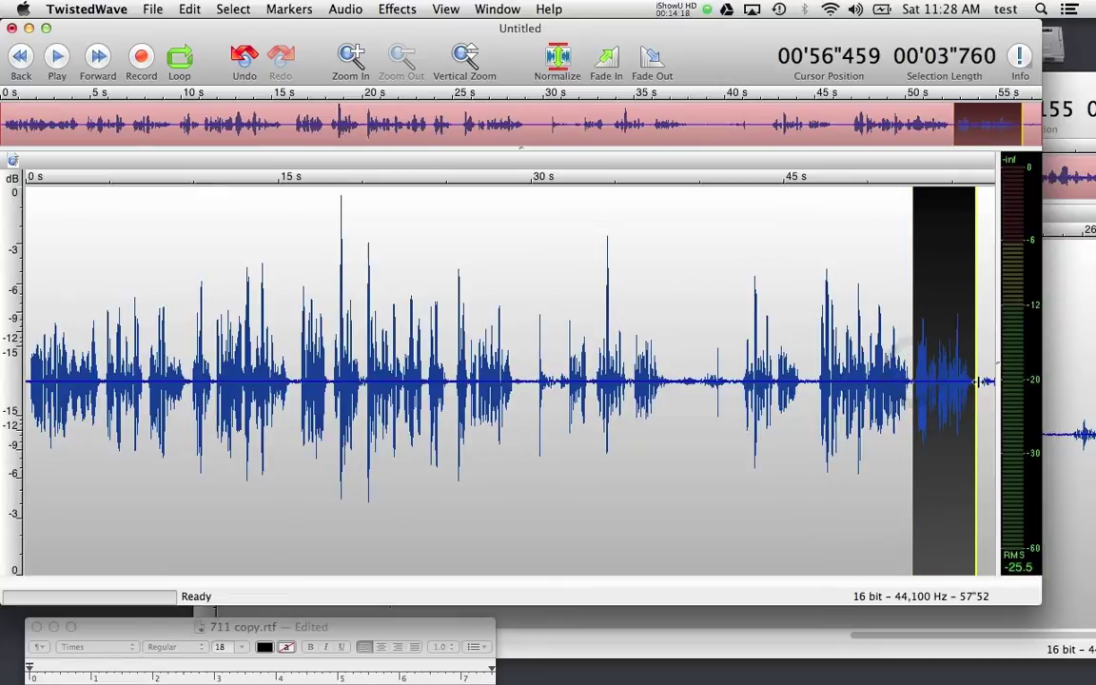
{"action": "left_click", "coordinate": [190, 9]}
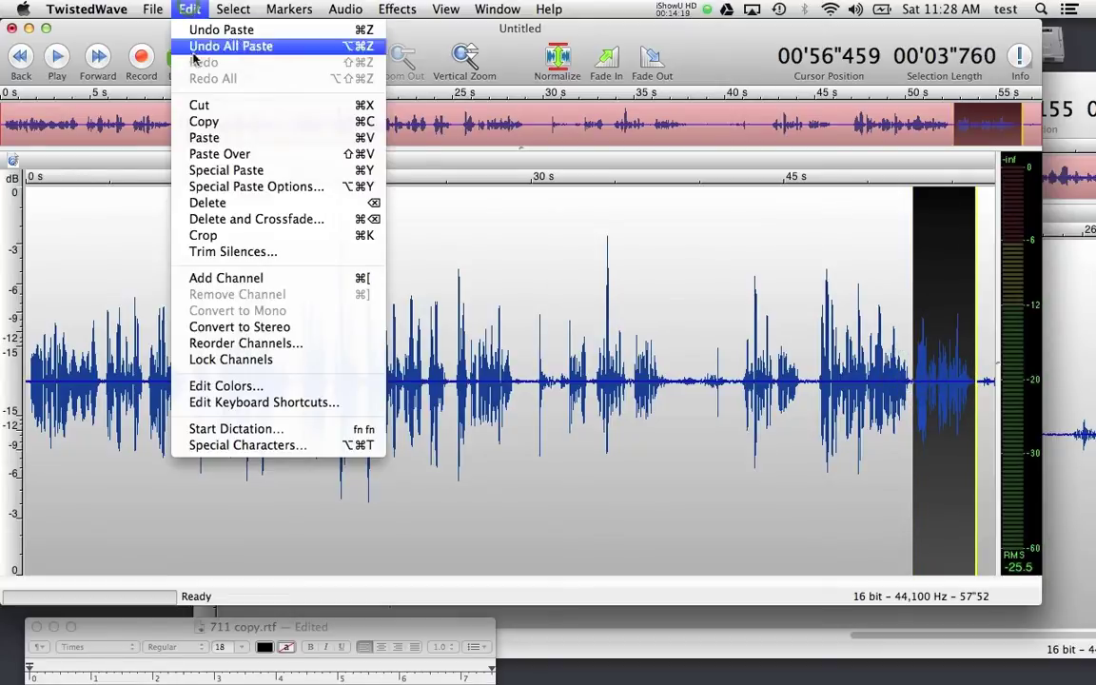
{"action": "left_click", "coordinate": [197, 105]}
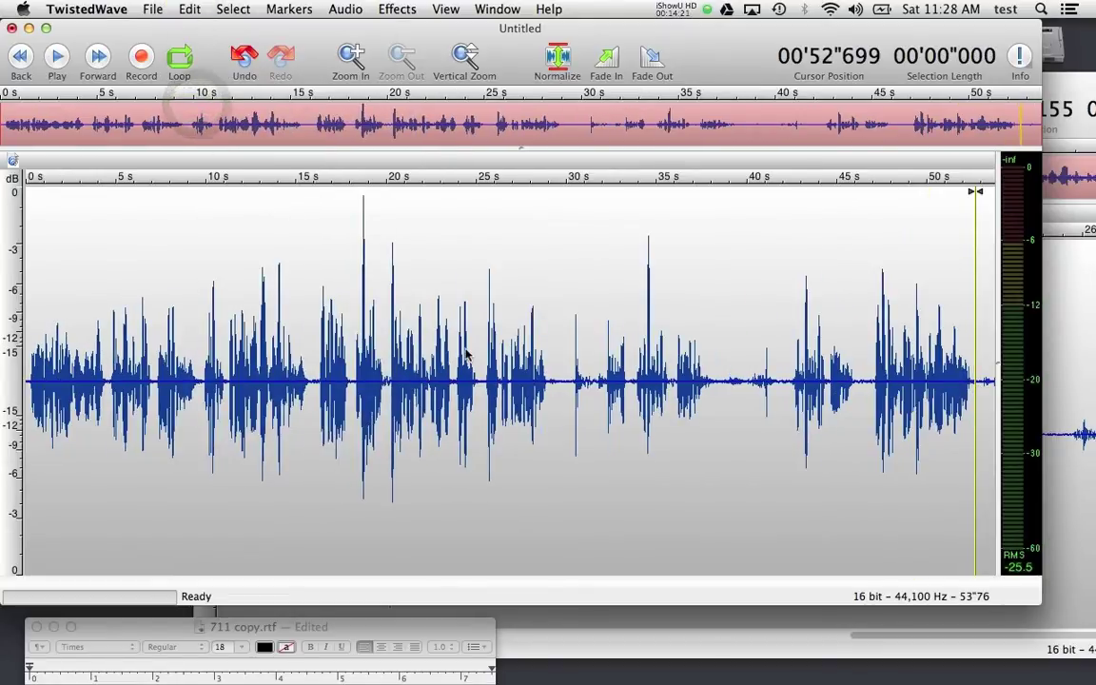
- Play the original line around 25 s and paste the cut pickup over about 3.8 seconds ending at about 29.2 s
{"action": "key", "text": "space"}
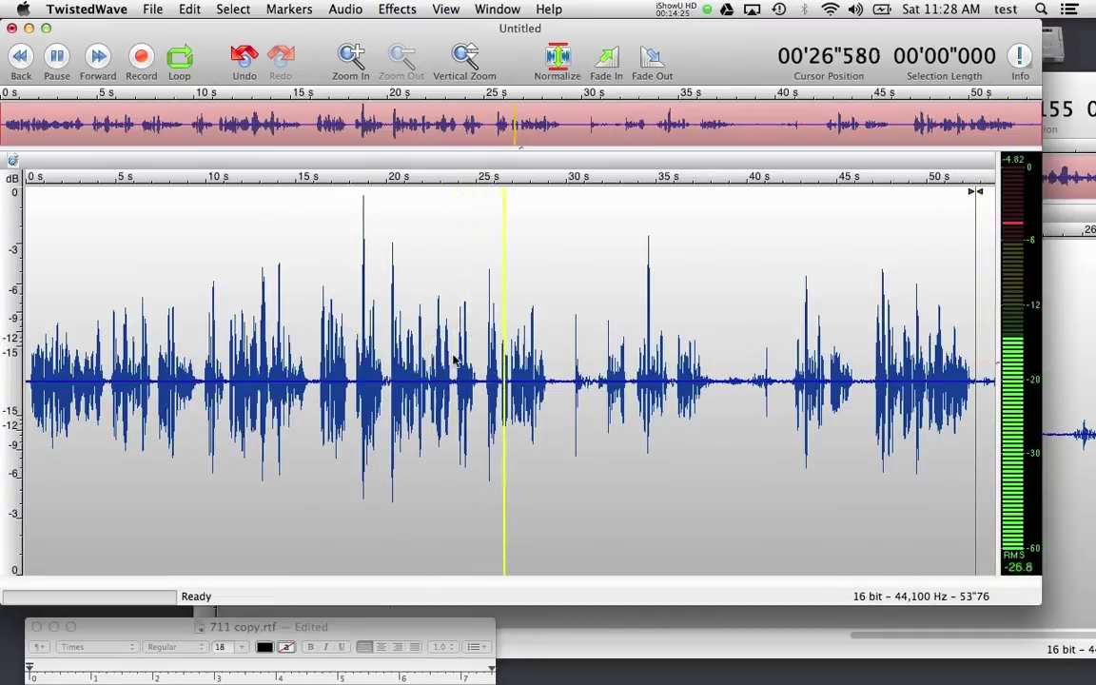
{"action": "key", "text": "space"}
{"action": "left_click_drag", "start_coordinate": [485, 371], "coordinate": [552, 364]}
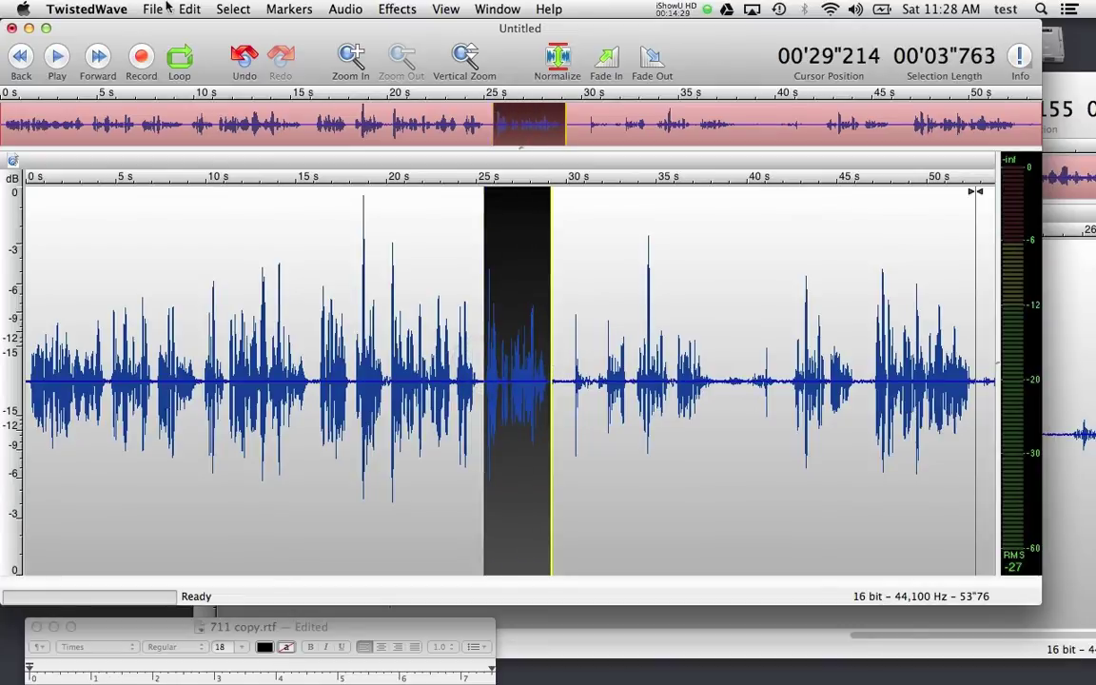
{"action": "left_click", "coordinate": [190, 8]}
{"action": "left_click", "coordinate": [201, 136]}
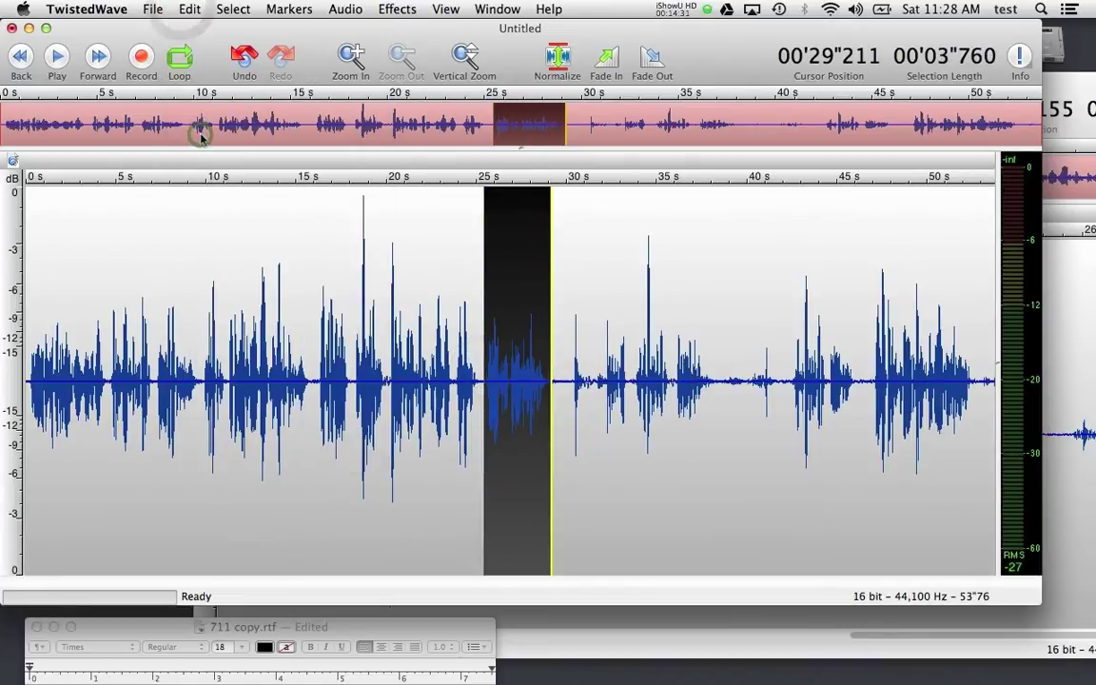
- Spot-check the leftover audio from about 30 s onward and delete everything from about 29.7 s to the end
{"action": "left_click", "coordinate": [569, 383]}
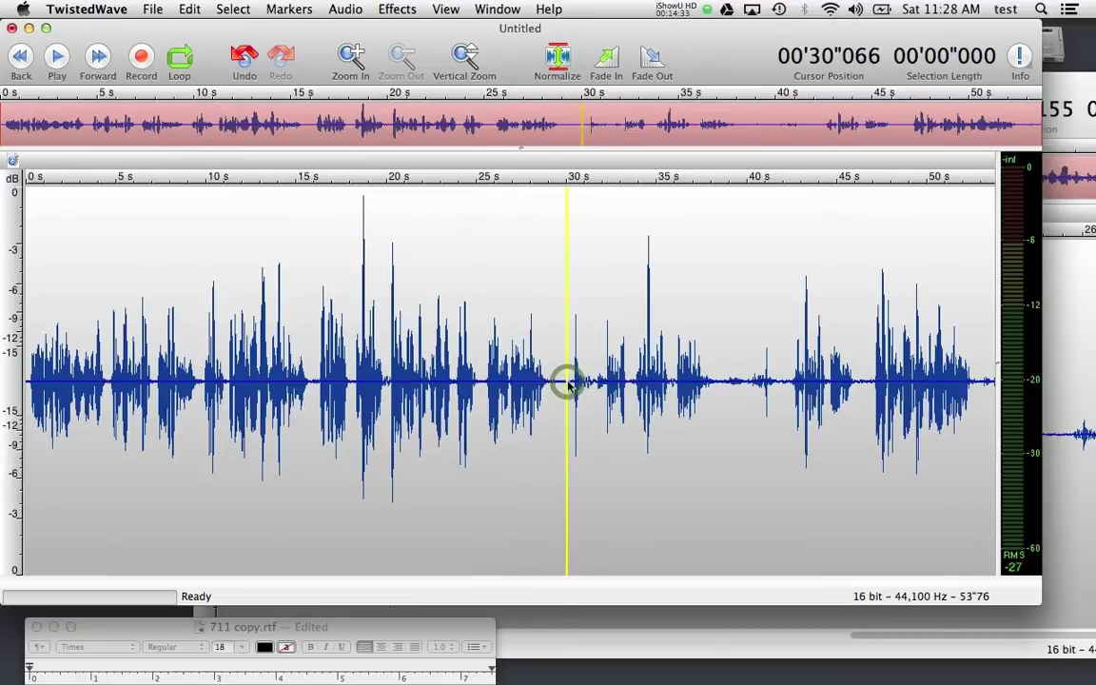
{"action": "key", "text": "space"}
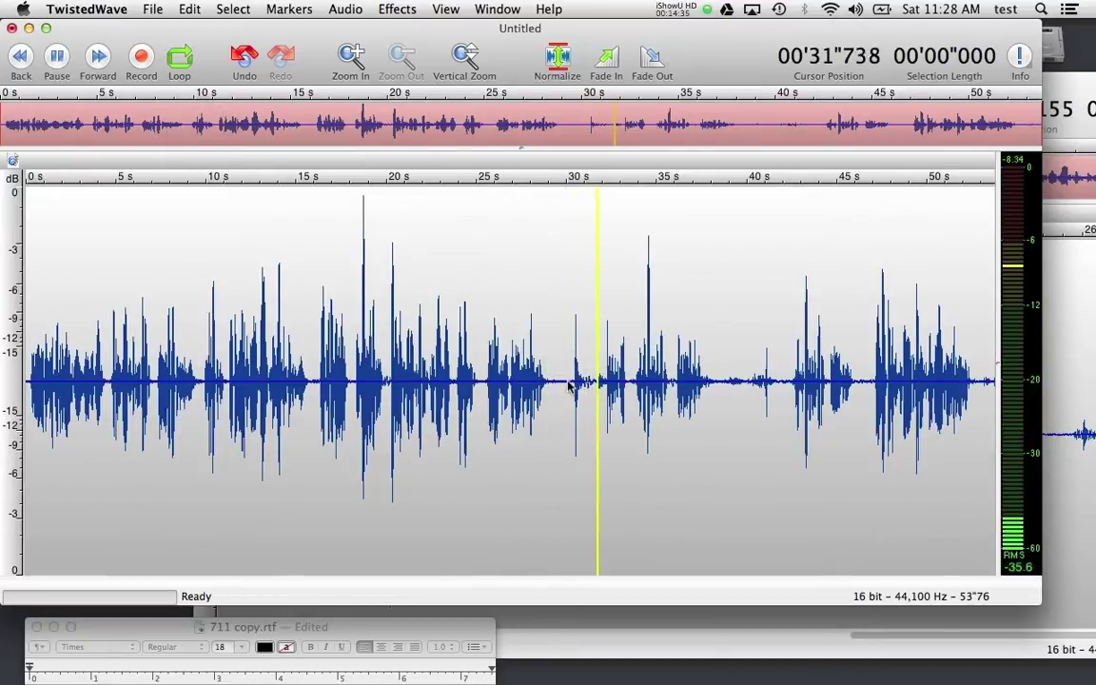
{"action": "key", "text": "space"}
{"action": "left_click", "coordinate": [796, 386]}
{"action": "key", "text": "space"}
{"action": "key", "text": "space"}
{"action": "left_click", "coordinate": [881, 384]}
{"action": "key", "text": "space"}
{"action": "key", "text": "space"}
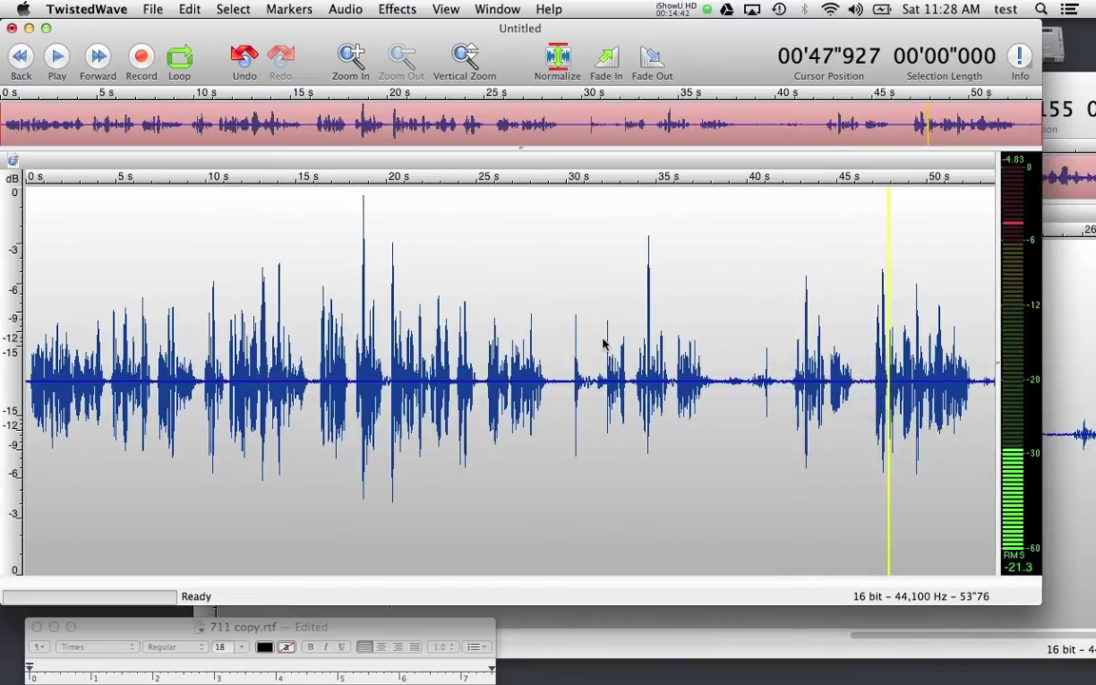
{"action": "left_click_drag", "start_coordinate": [561, 376], "coordinate": [1012, 386]}
{"action": "key", "text": "BackSpace"}
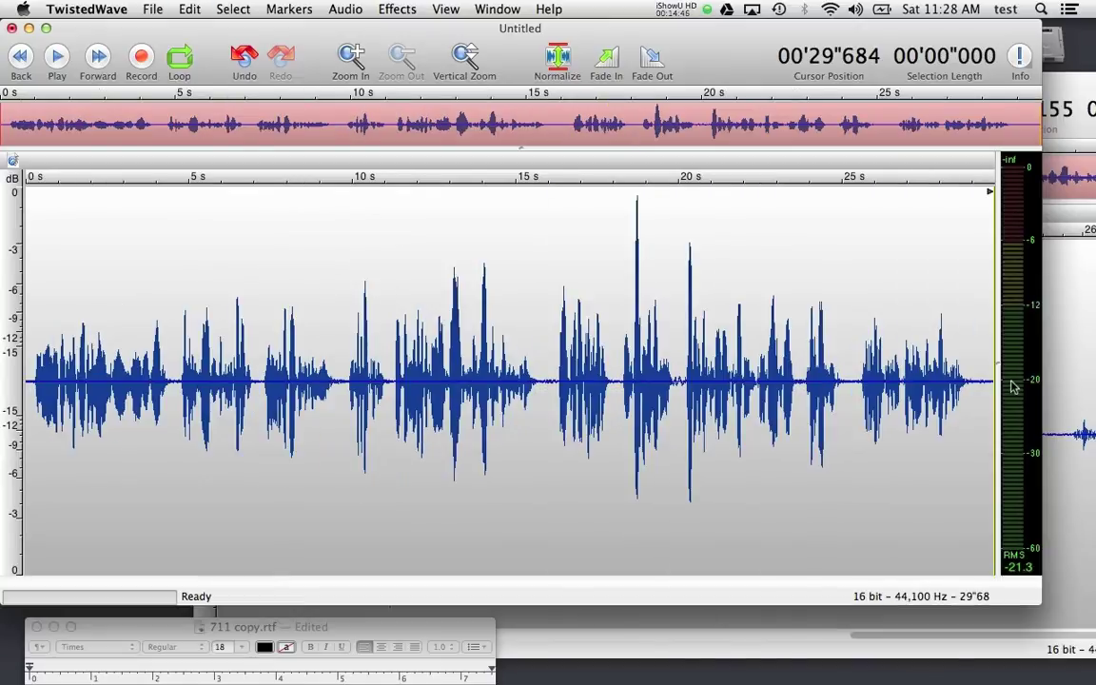
- Bring the Untitled 2 recording to the front, move its window into view and show its whole waveform
{"action": "left_click", "coordinate": [1075, 362]}
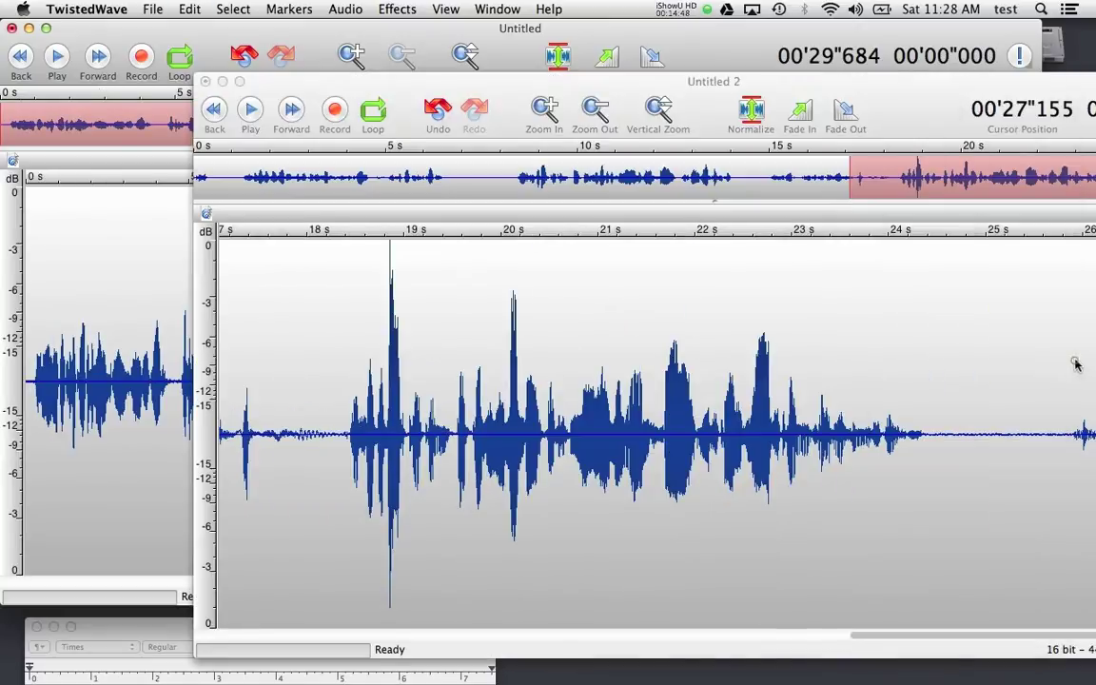
{"action": "left_click_drag", "start_coordinate": [901, 90], "coordinate": [805, 69]}
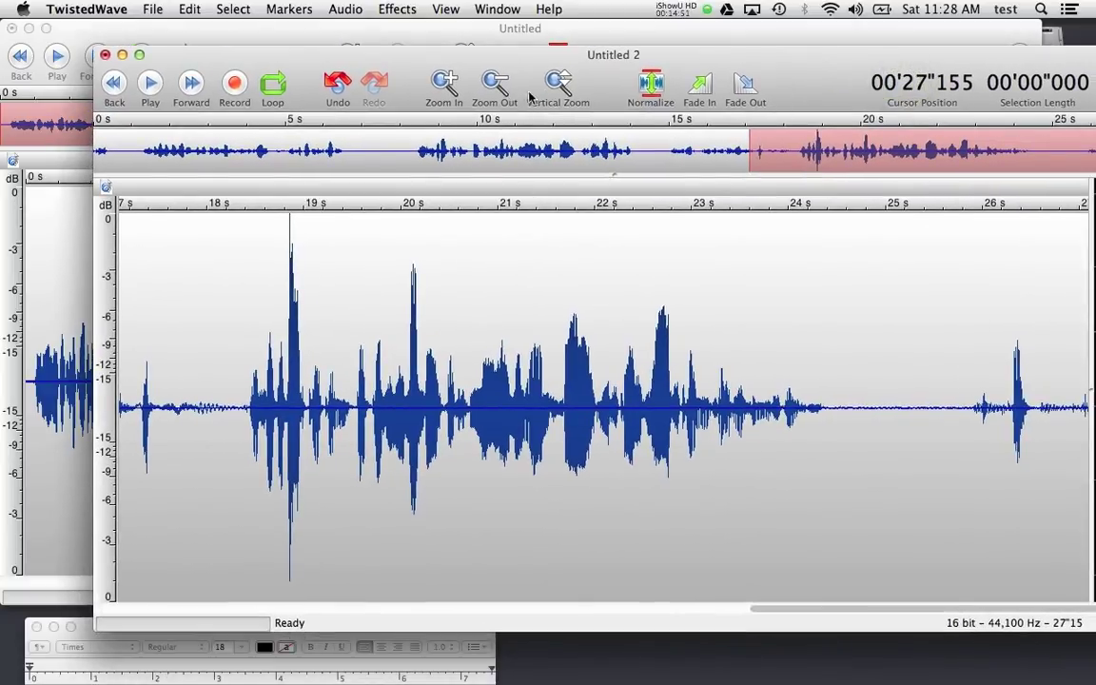
{"action": "left_click", "coordinate": [495, 85]}
- Play the takes in Untitled 2 from about 2 s, 8.5 s and 18.5 s to compare them
{"action": "left_click", "coordinate": [186, 338]}
{"action": "key", "text": "space"}
{"action": "left_click", "coordinate": [492, 373]}
{"action": "left_click", "coordinate": [422, 378]}
{"action": "left_click", "coordinate": [776, 380]}
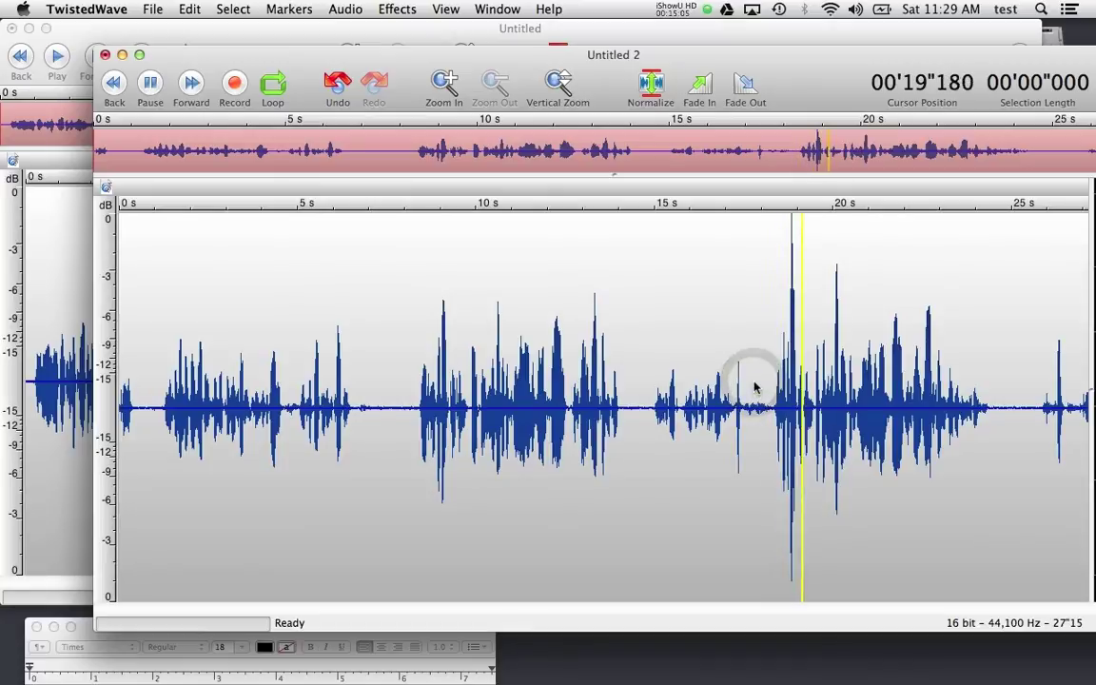
{"action": "left_click", "coordinate": [437, 379]}
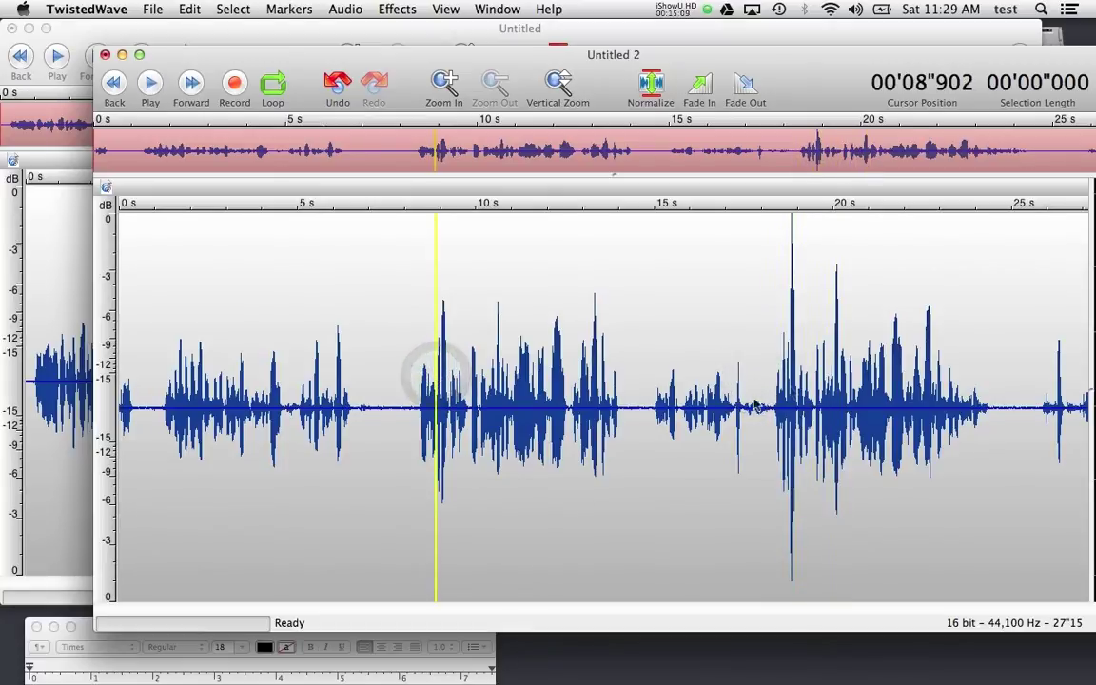
{"action": "left_click", "coordinate": [418, 378]}
{"action": "key", "text": "space"}
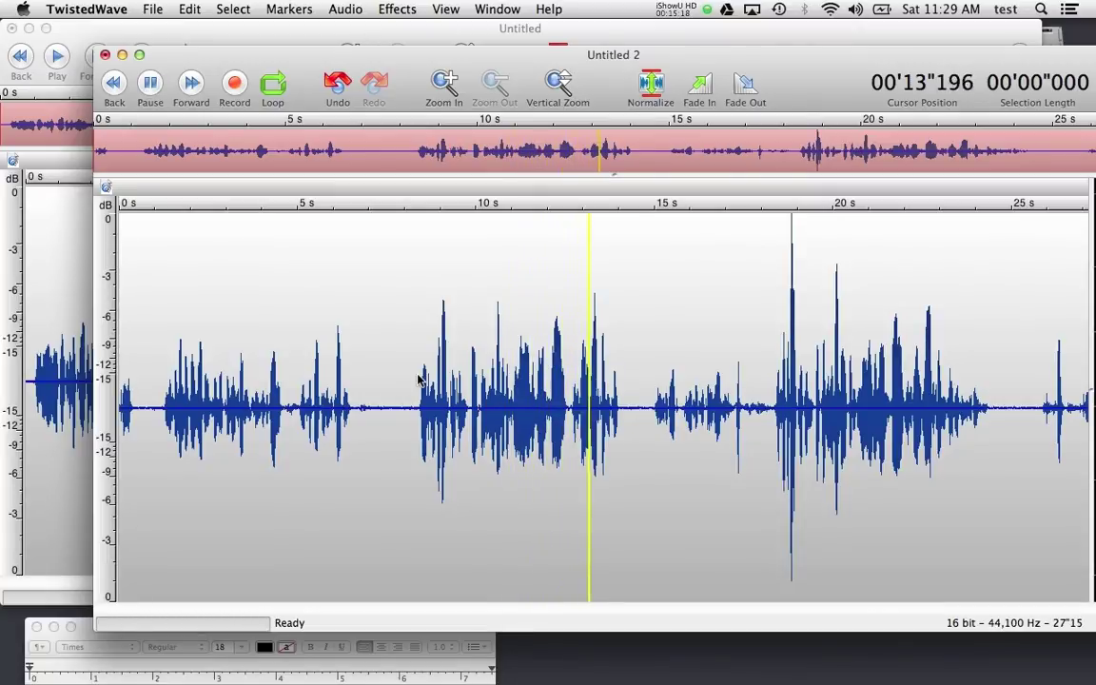
{"action": "key", "text": "space"}
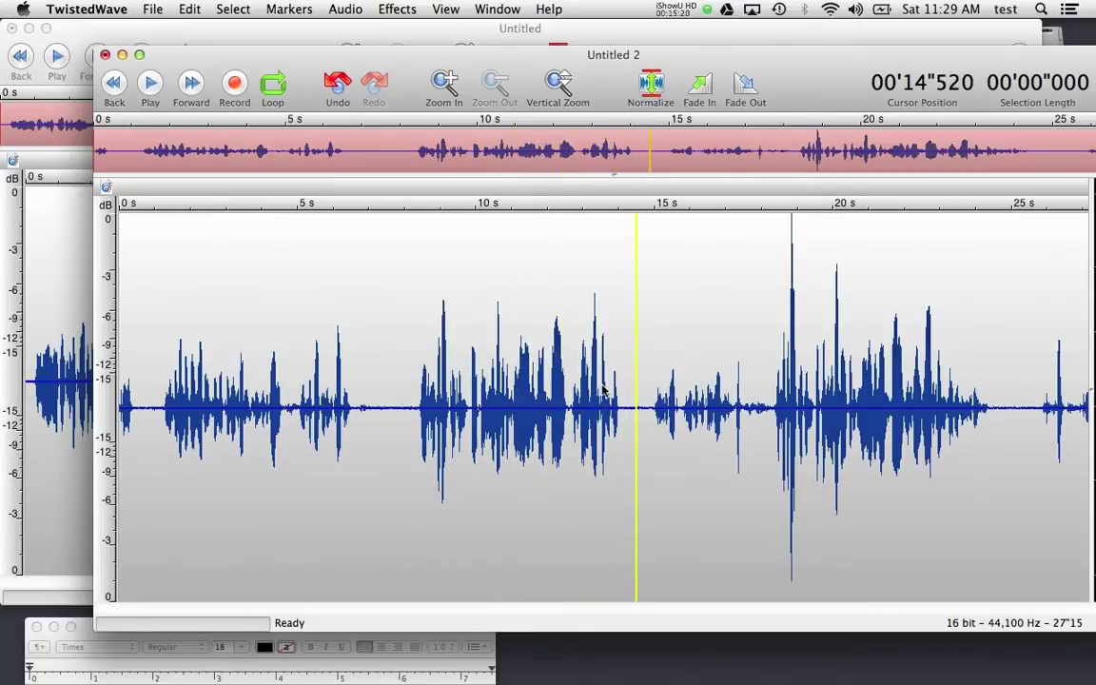
- Play the end of the Untitled 2 take from about 21.6 s and cut about 2.95 seconds starting there
{"action": "left_click", "coordinate": [892, 390]}
{"action": "key", "text": "space"}
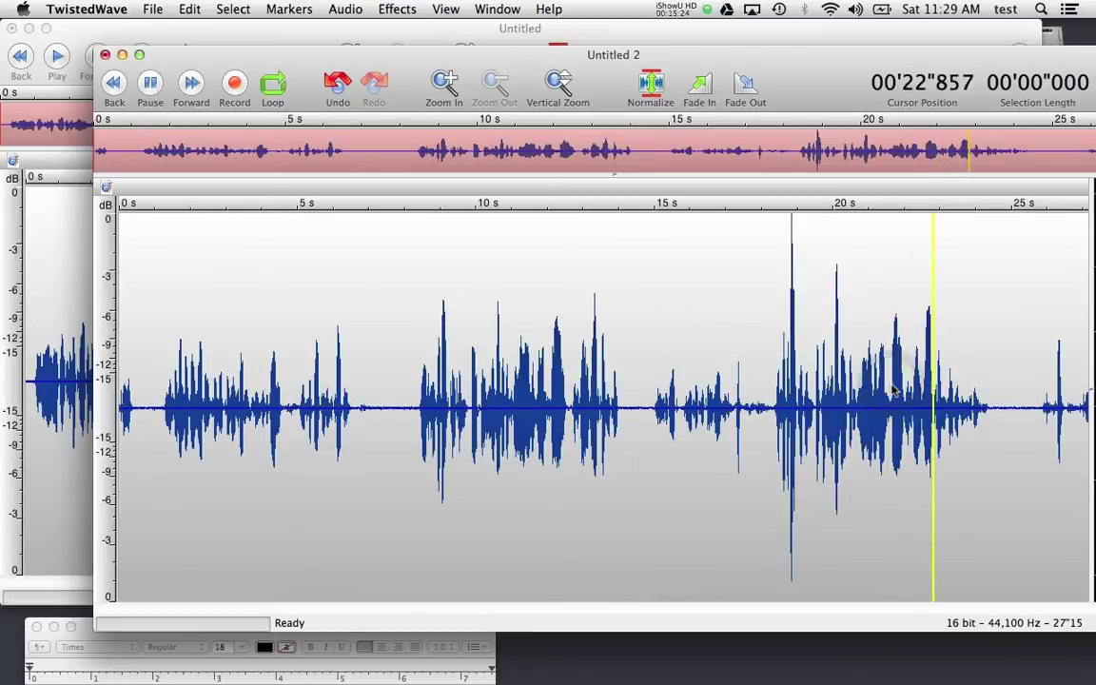
{"action": "key", "text": "space"}
{"action": "left_click_drag", "start_coordinate": [891, 390], "coordinate": [996, 380]}
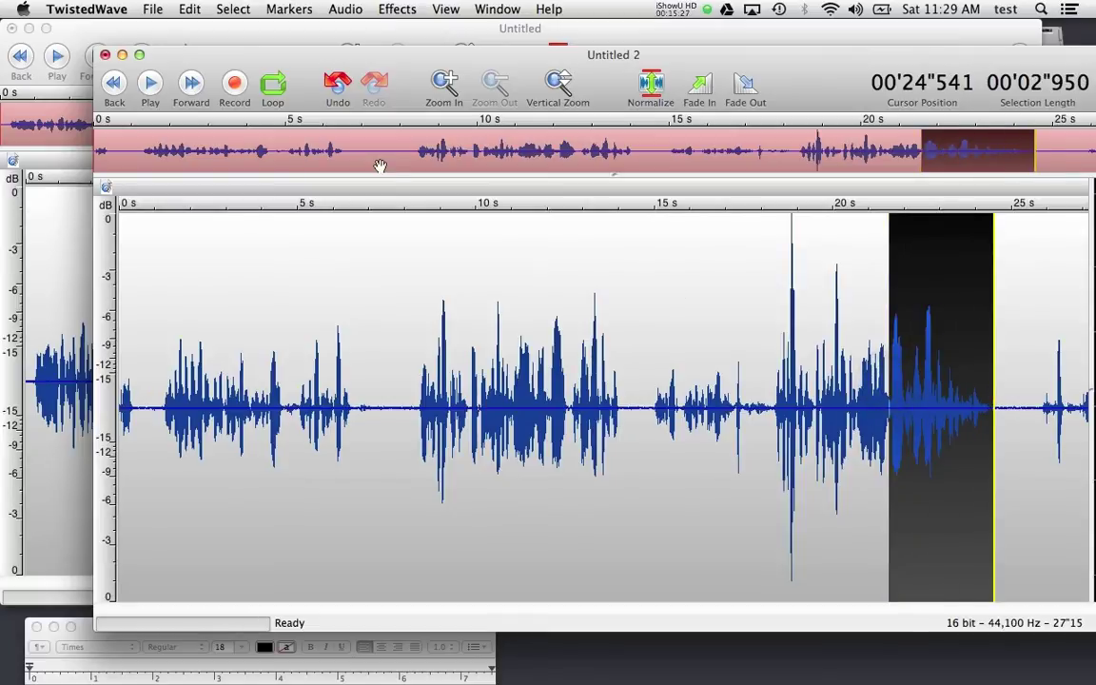
{"action": "left_click", "coordinate": [190, 9]}
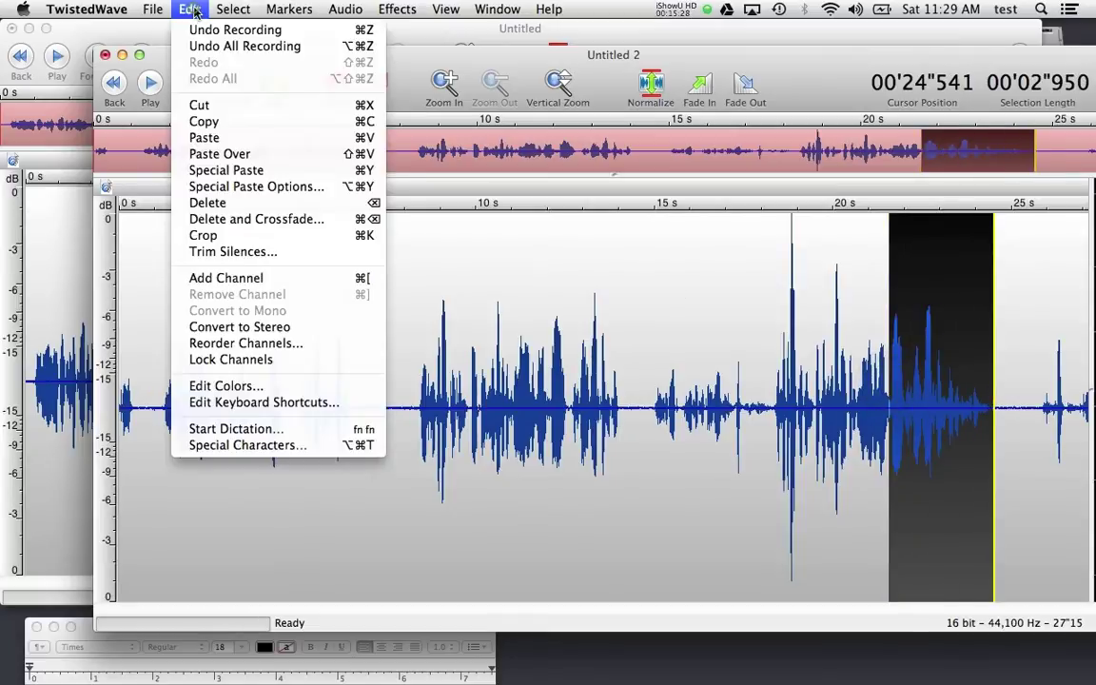
{"action": "left_click", "coordinate": [199, 105]}
- Replace about 2.25 seconds of Untitled 2, starting at about 12.06 s, with the cut phrase and play the joined take
{"action": "left_click", "coordinate": [550, 338]}
{"action": "key", "text": "space"}
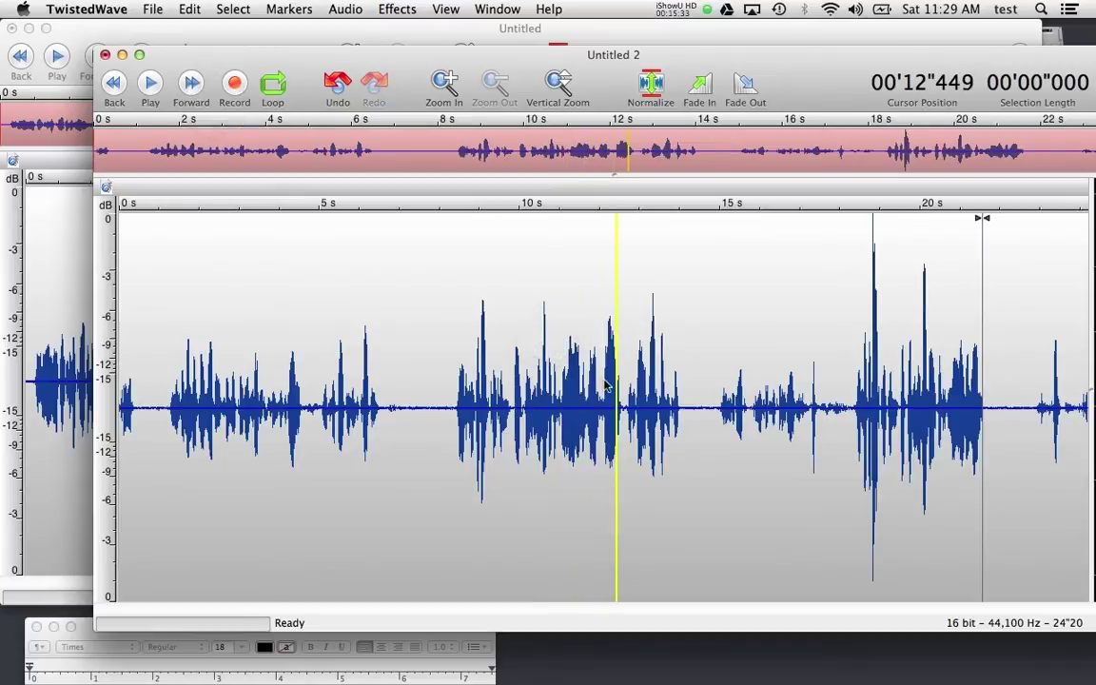
{"action": "left_click_drag", "start_coordinate": [602, 385], "coordinate": [693, 374]}
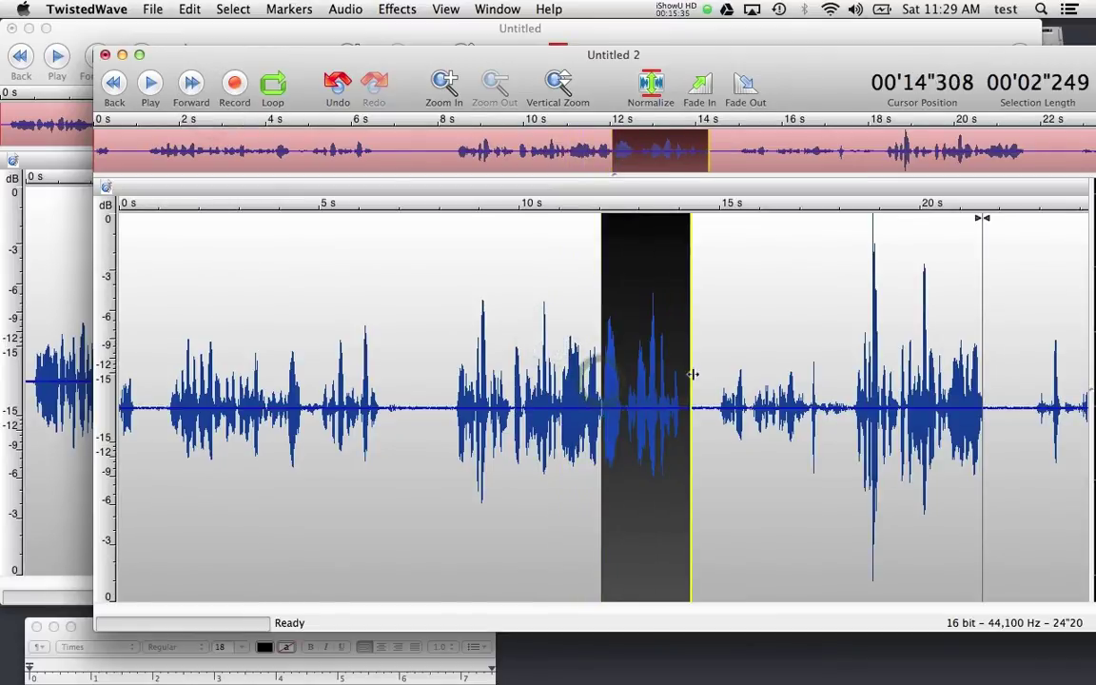
{"action": "left_click", "coordinate": [190, 10]}
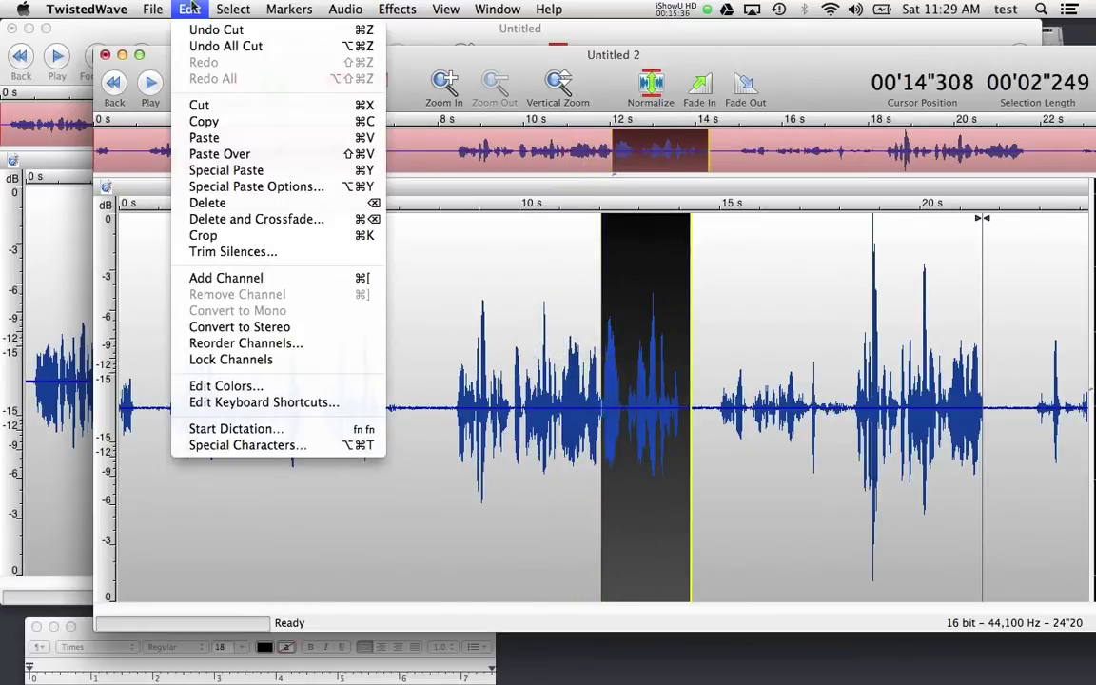
{"action": "left_click", "coordinate": [209, 134]}
{"action": "left_click", "coordinate": [541, 348]}
{"action": "key", "text": "space"}
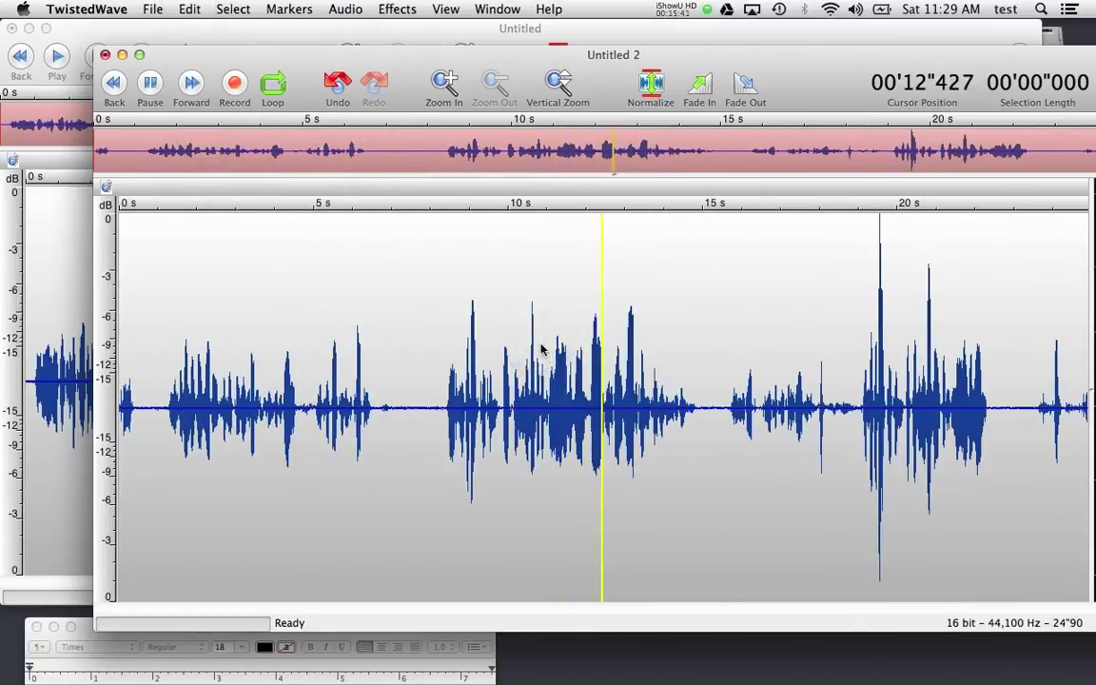
{"action": "key", "text": "space"}
- Cut the whole combined take of about 7.17 seconds, starting at about 8.05 s, from Untitled 2
{"action": "left_click_drag", "start_coordinate": [711, 416], "coordinate": [431, 415]}
{"action": "left_click", "coordinate": [190, 9]}
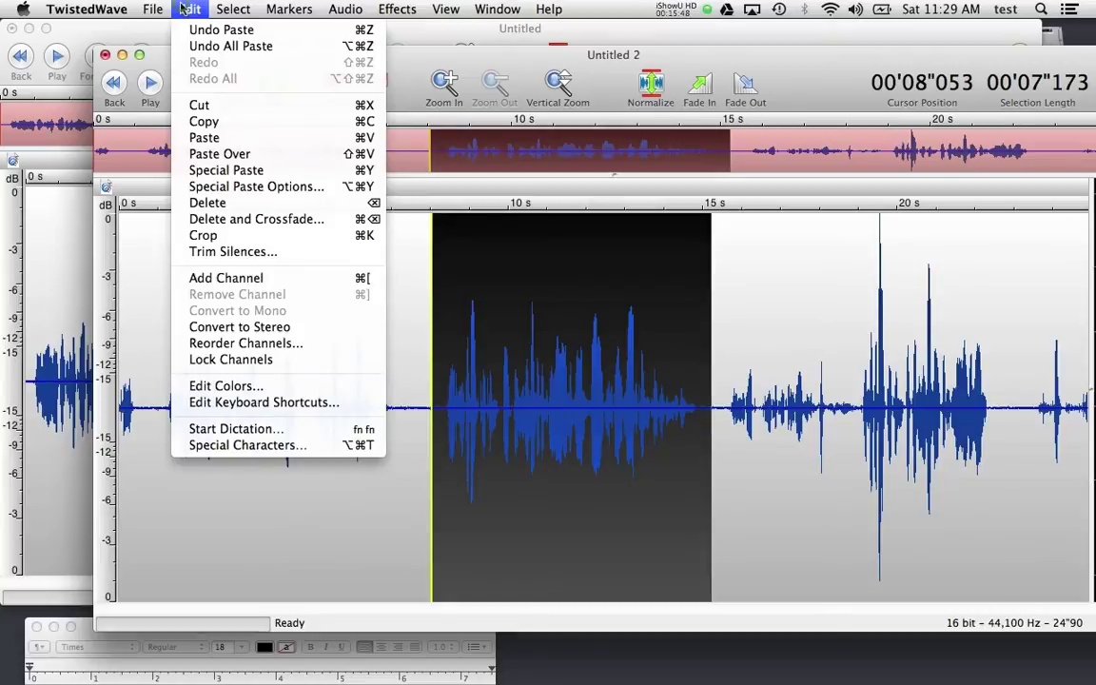
{"action": "left_click", "coordinate": [193, 104]}
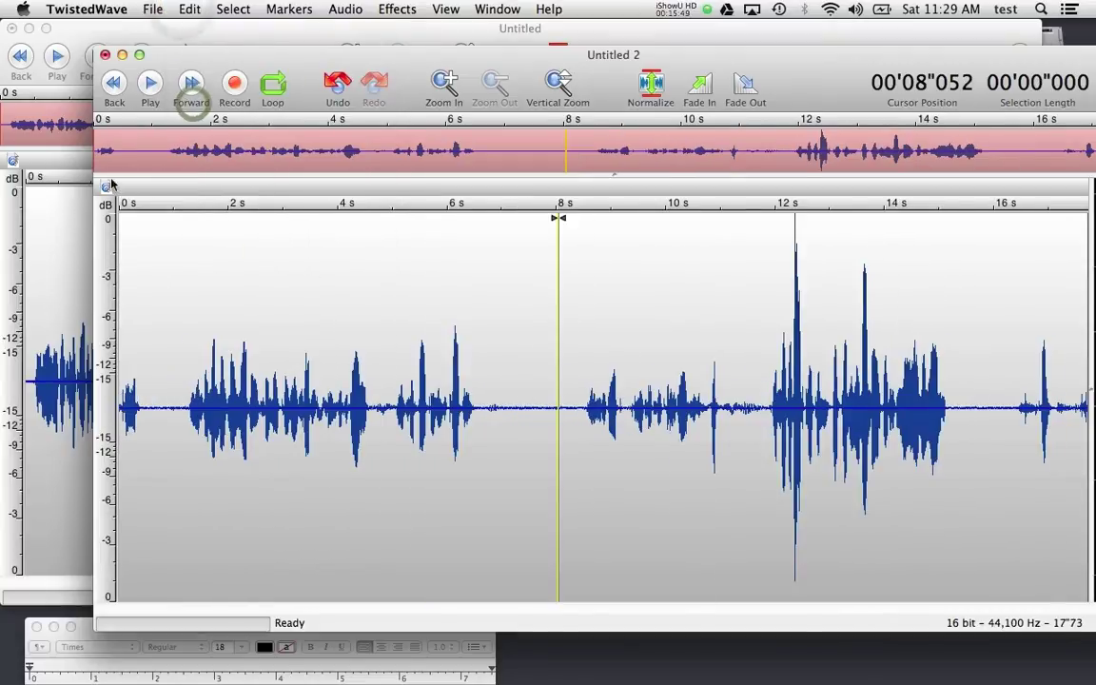
- In the Untitled recording, play the phrase from about 9 s and replace 5.9 seconds starting at about 9.9 s with the cut take
{"action": "left_click", "coordinate": [81, 250]}
{"action": "left_click", "coordinate": [325, 314]}
{"action": "key", "text": "space"}
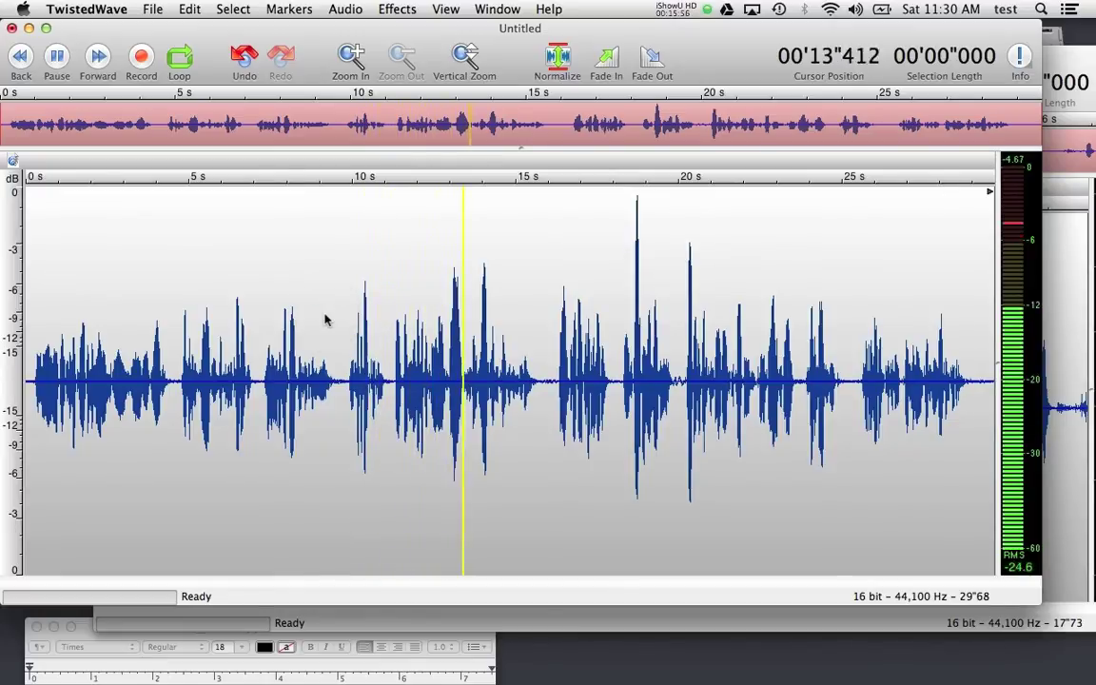
{"action": "key", "text": "space"}
{"action": "left_click_drag", "start_coordinate": [349, 357], "coordinate": [541, 360]}
{"action": "left_click", "coordinate": [188, 9]}
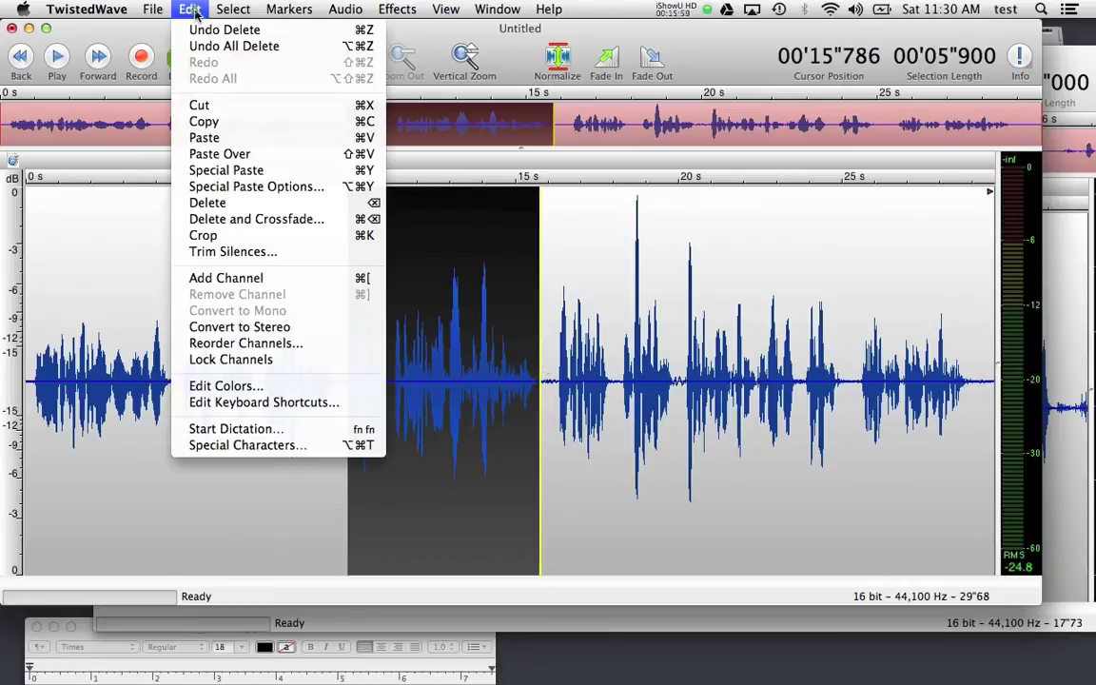
{"action": "left_click", "coordinate": [204, 139]}
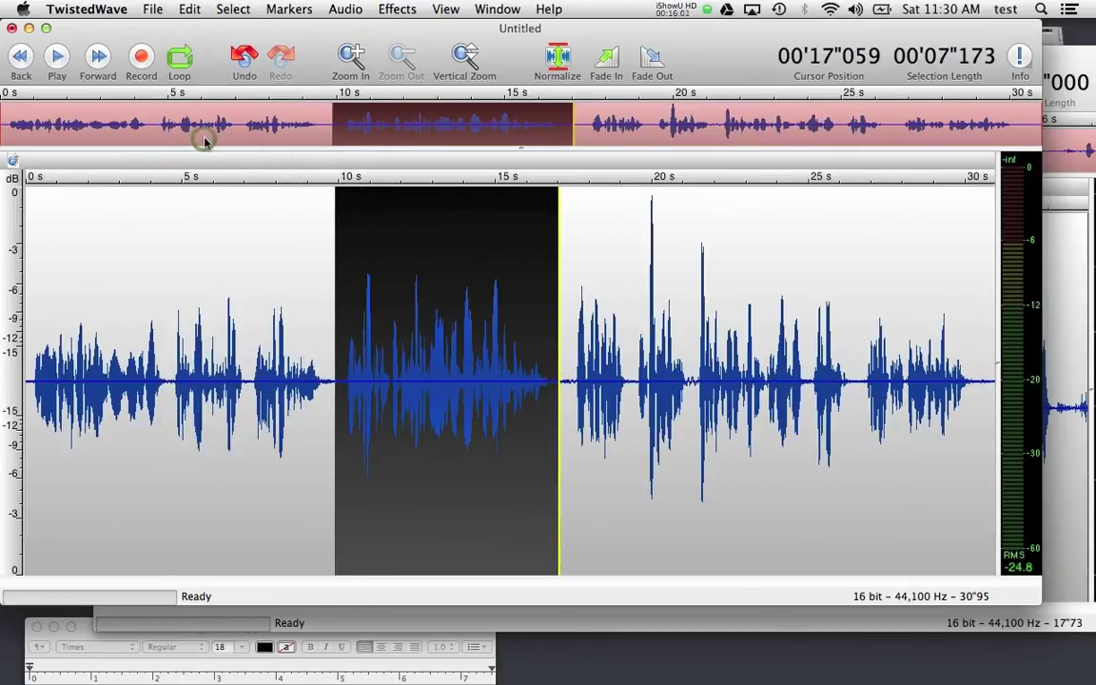
- Play the edited Untitled recording from about 0.2 s to review the whole read
{"action": "left_click", "coordinate": [237, 314]}
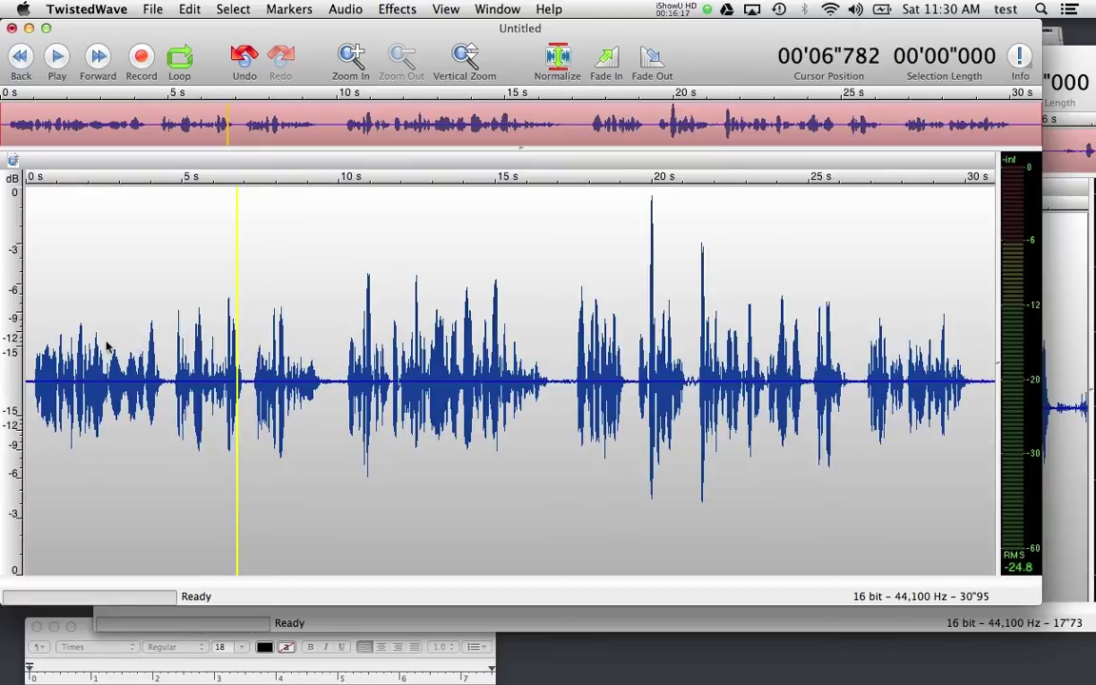
{"action": "left_click", "coordinate": [33, 346]}
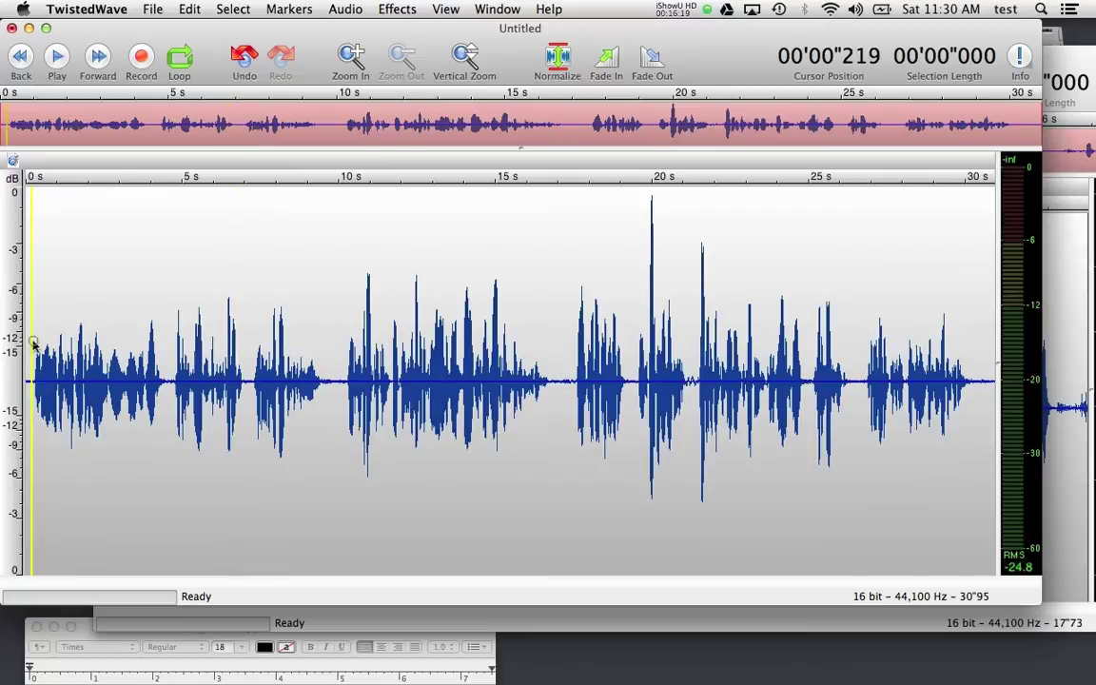
{"action": "key", "text": "space"}
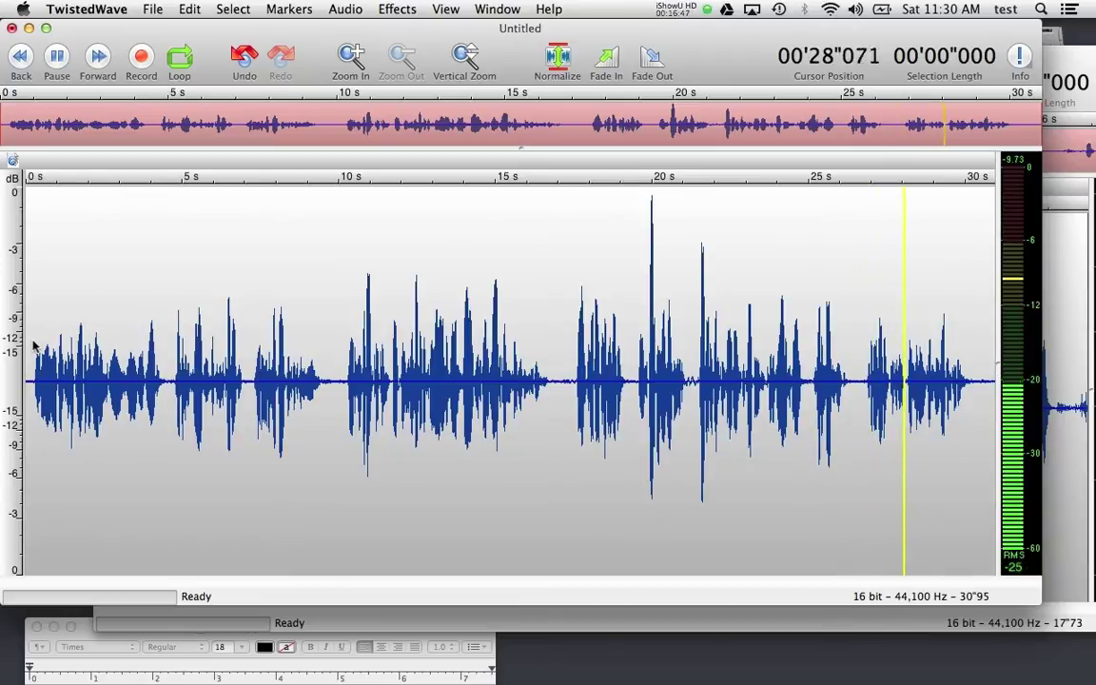
{"action": "key", "text": "space"}
- Shorten the pauses around the pasted take, deleting about 0.33 seconds before it and a short gap before the phrase following it
{"action": "left_click_drag", "start_coordinate": [336, 384], "coordinate": [348, 382]}
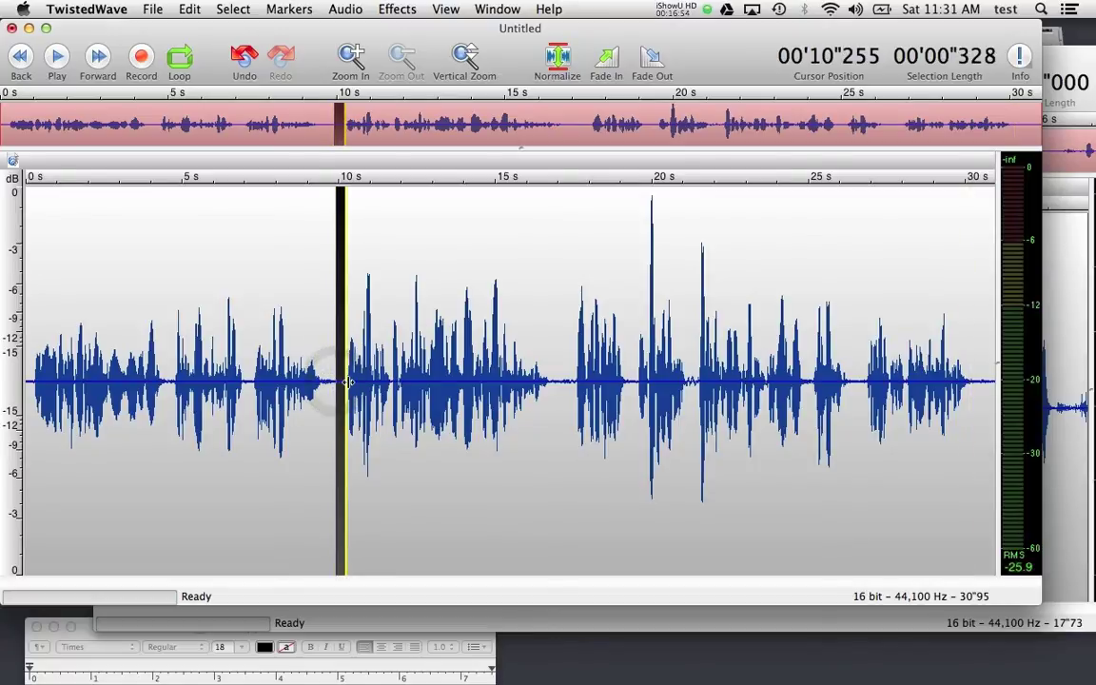
{"action": "key", "text": "BackSpace"}
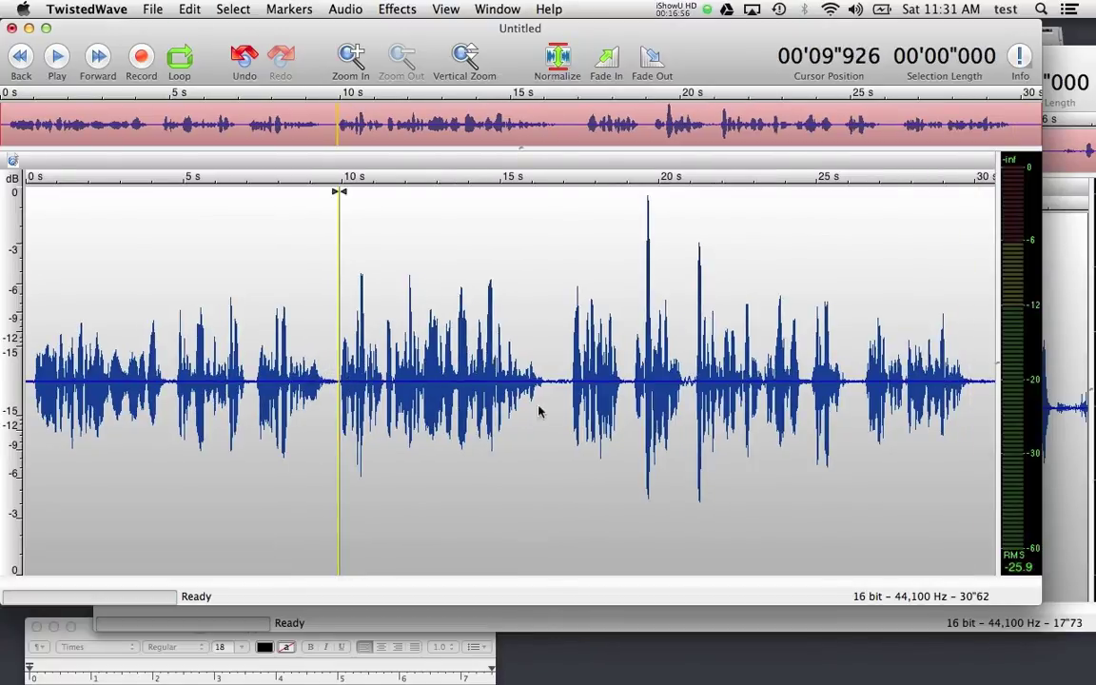
{"action": "left_click_drag", "start_coordinate": [570, 385], "coordinate": [583, 385]}
{"action": "key", "text": "BackSpace"}
- Trim the silence off the end and the beginning of the Untitled recording
{"action": "left_click_drag", "start_coordinate": [977, 384], "coordinate": [1023, 381]}
{"action": "key", "text": "BackSpace"}
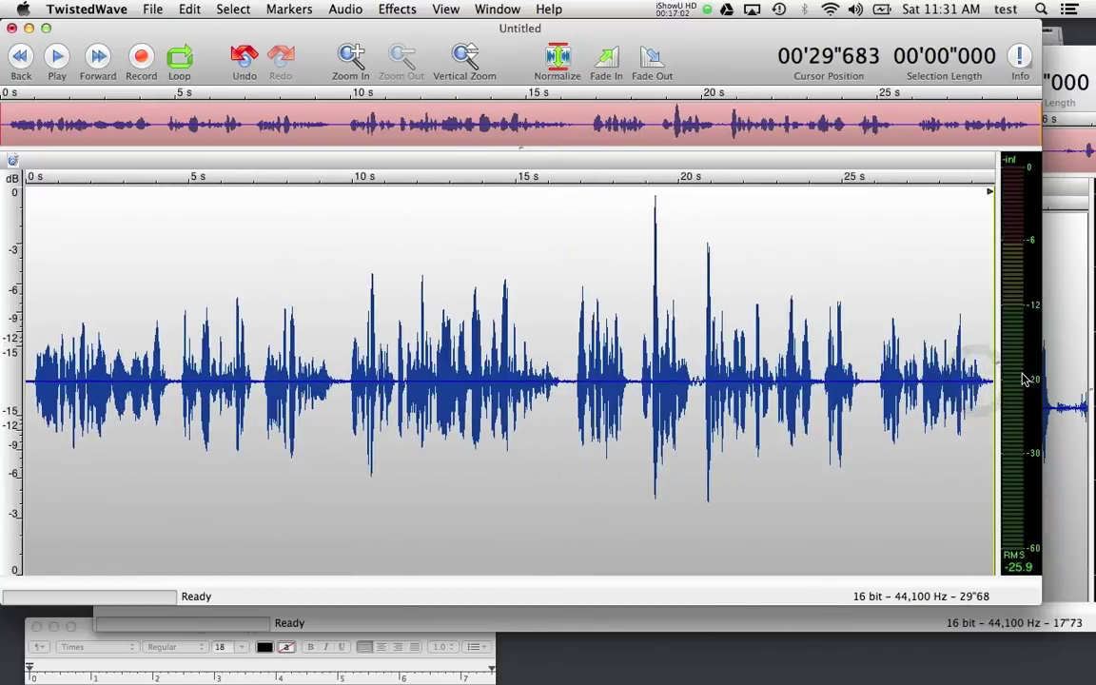
{"action": "left_click", "coordinate": [32, 380]}
{"action": "left_click_drag", "start_coordinate": [35, 380], "coordinate": [7, 379]}
{"action": "key", "text": "BackSpace"}
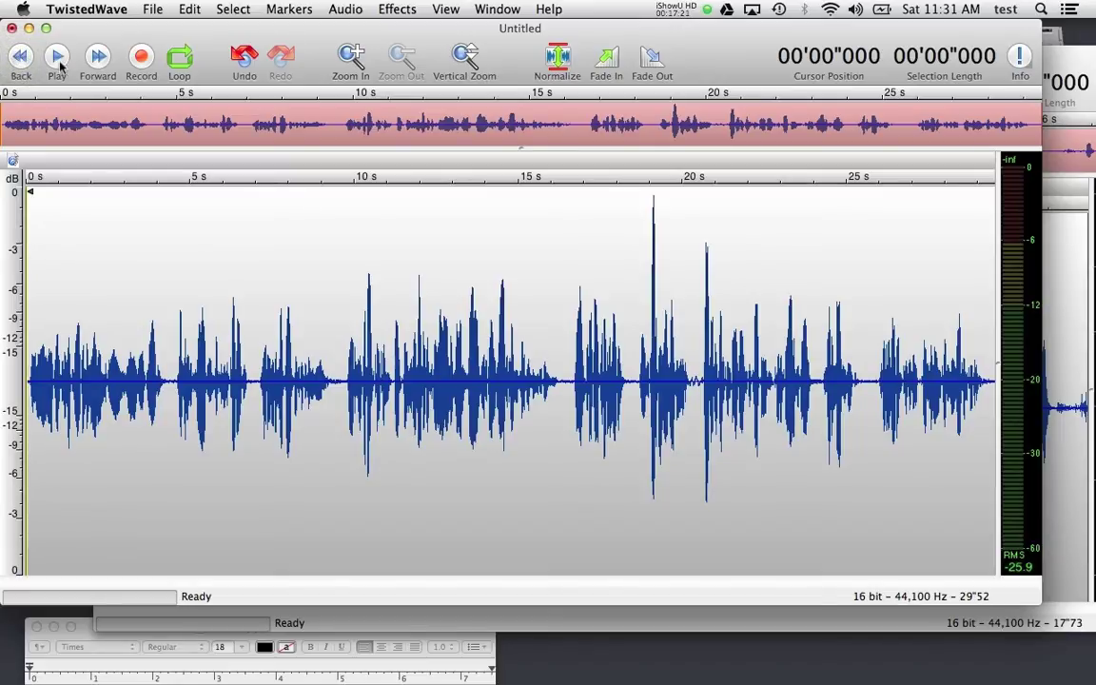
- Record about 4 seconds of new audio at the start of the read and delete about 1.6 seconds of its leading silence
{"action": "left_click", "coordinate": [140, 59]}
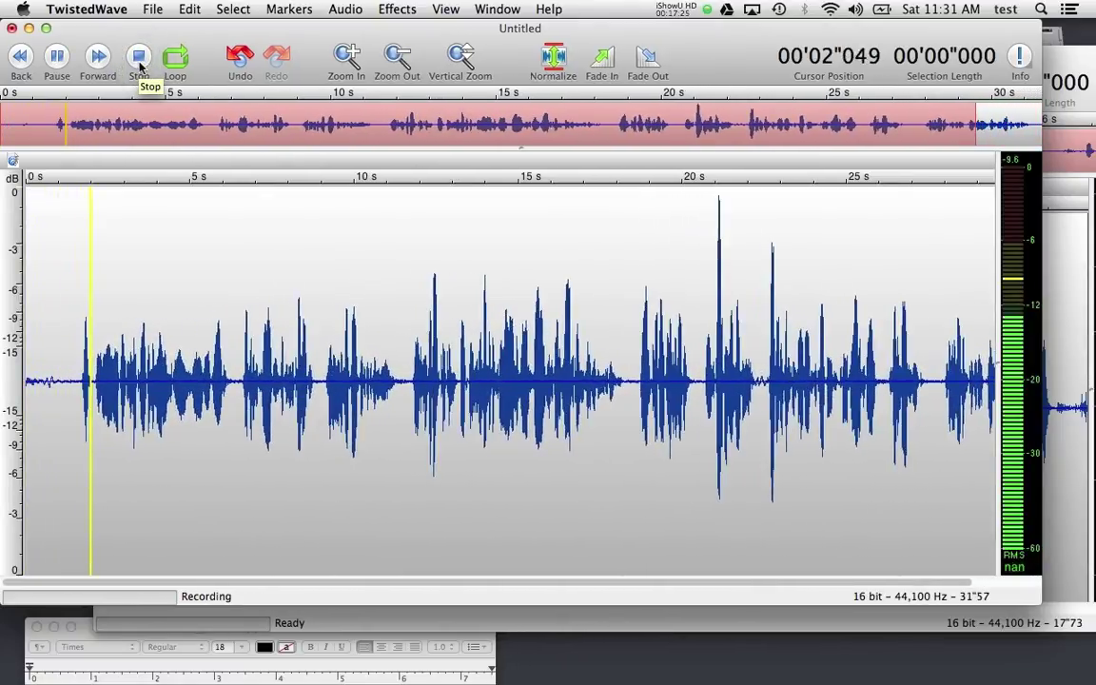
{"action": "left_click", "coordinate": [139, 59]}
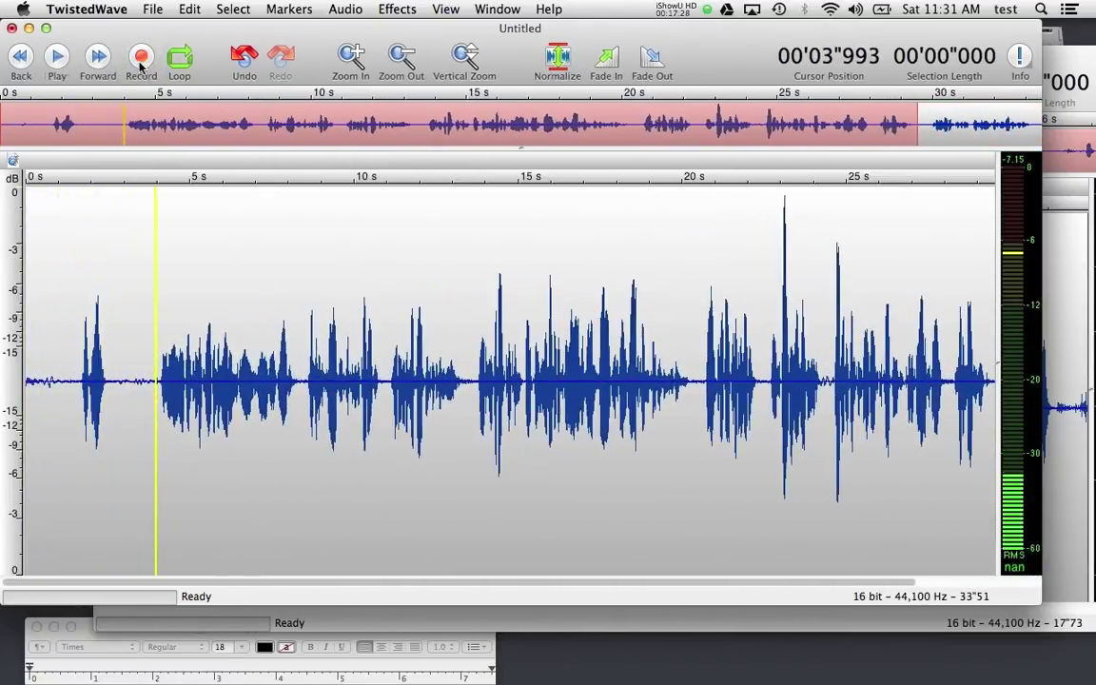
{"action": "left_click_drag", "start_coordinate": [79, 360], "coordinate": [4, 355]}
{"action": "key", "text": "Delete"}
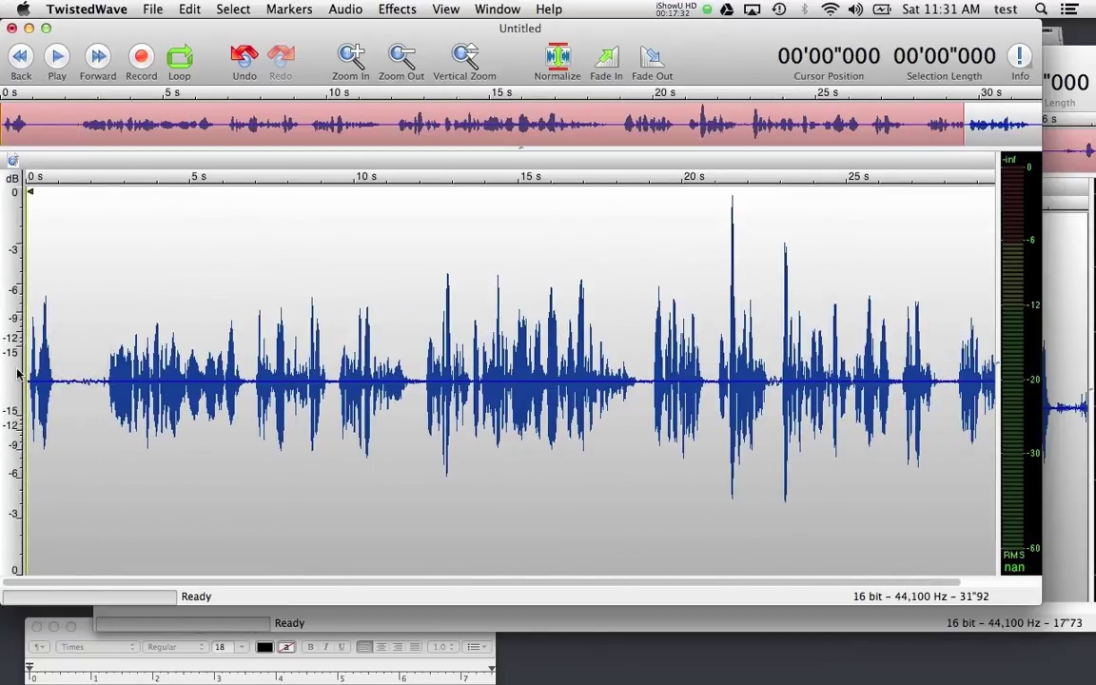
- Play the new intro and delete about 0.17 seconds of the pause at about 2.34 s, just before the main read
{"action": "key", "text": "space"}
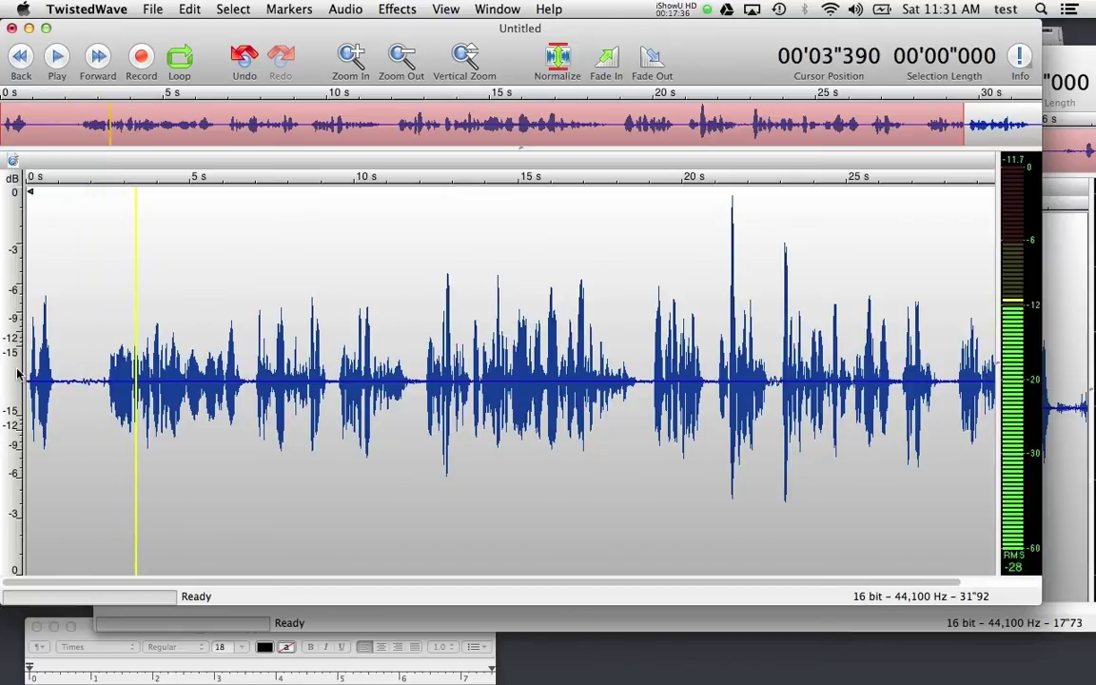
{"action": "key", "text": "space"}
{"action": "left_click", "coordinate": [100, 380]}
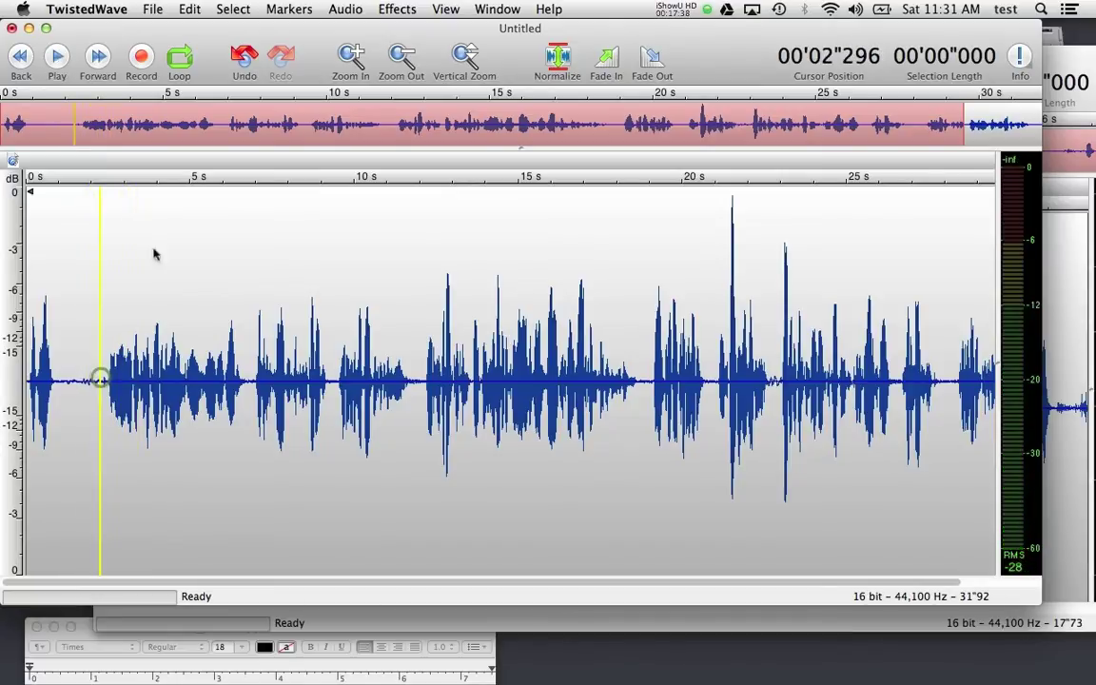
{"action": "left_click", "coordinate": [351, 55]}
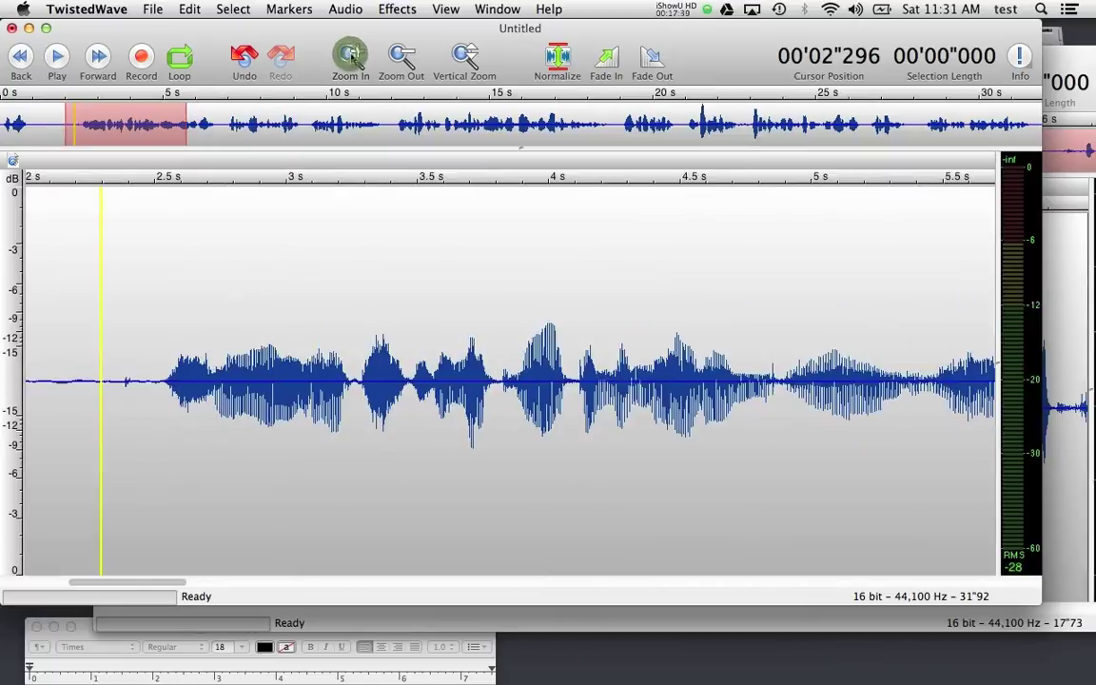
{"action": "left_click_drag", "start_coordinate": [127, 349], "coordinate": [214, 346]}
{"action": "key", "text": "Delete"}
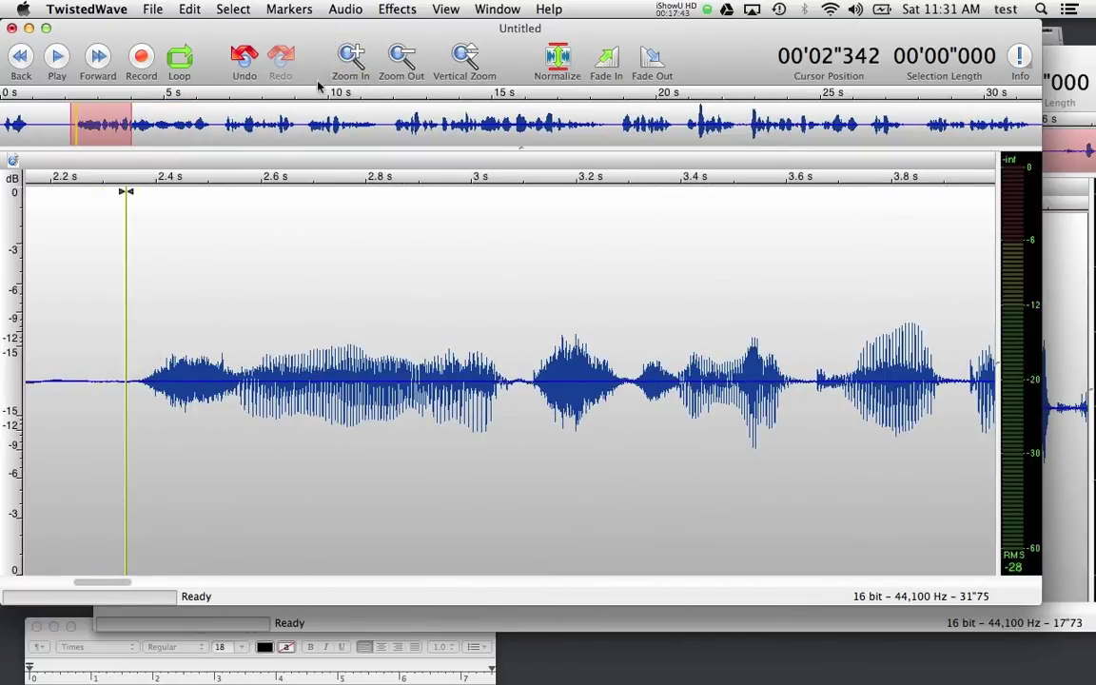
- Play the intro from its first words into the main read to check the shortened pause
{"action": "left_click", "coordinate": [401, 55]}
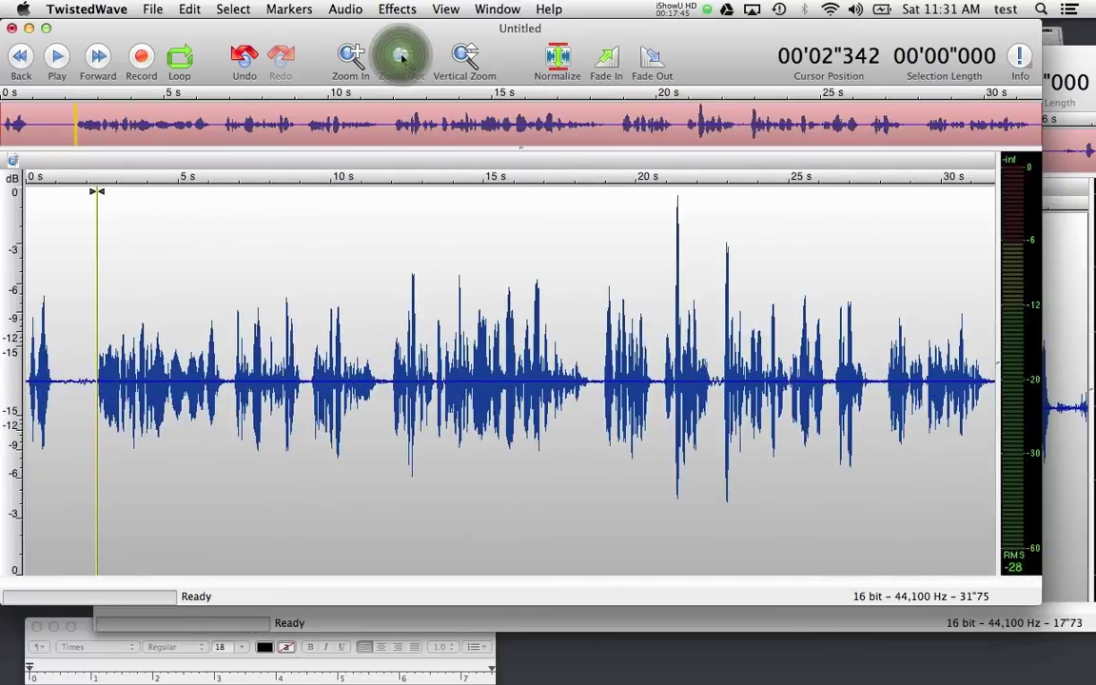
{"action": "left_click", "coordinate": [40, 318]}
{"action": "key", "text": "space"}
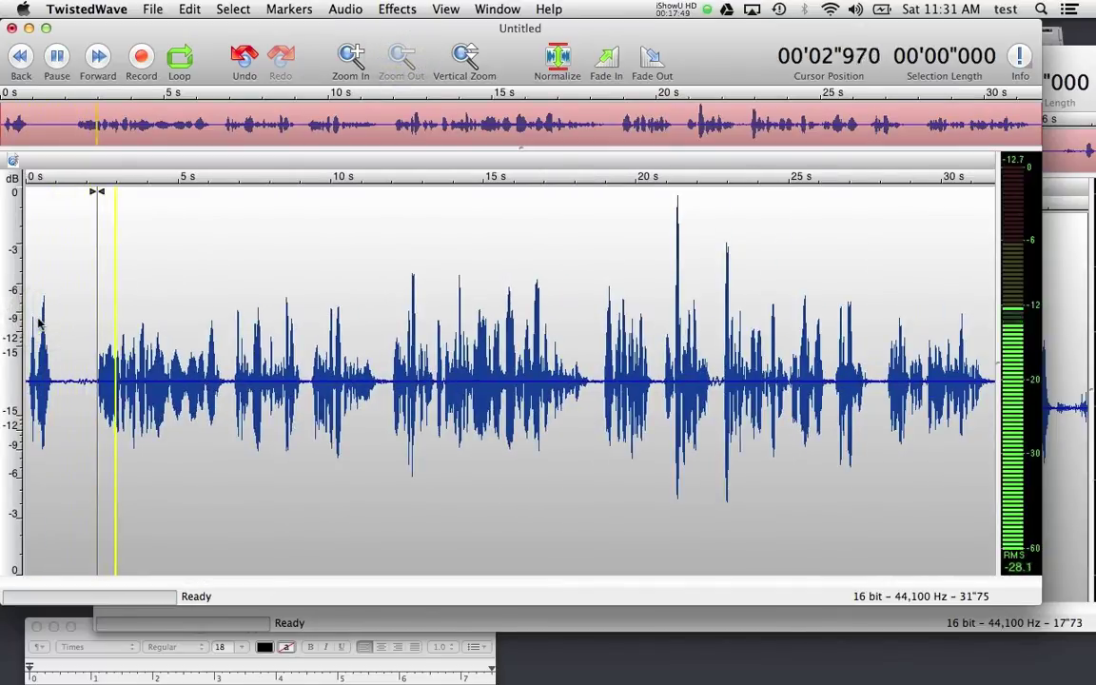
{"action": "key", "text": "space"}
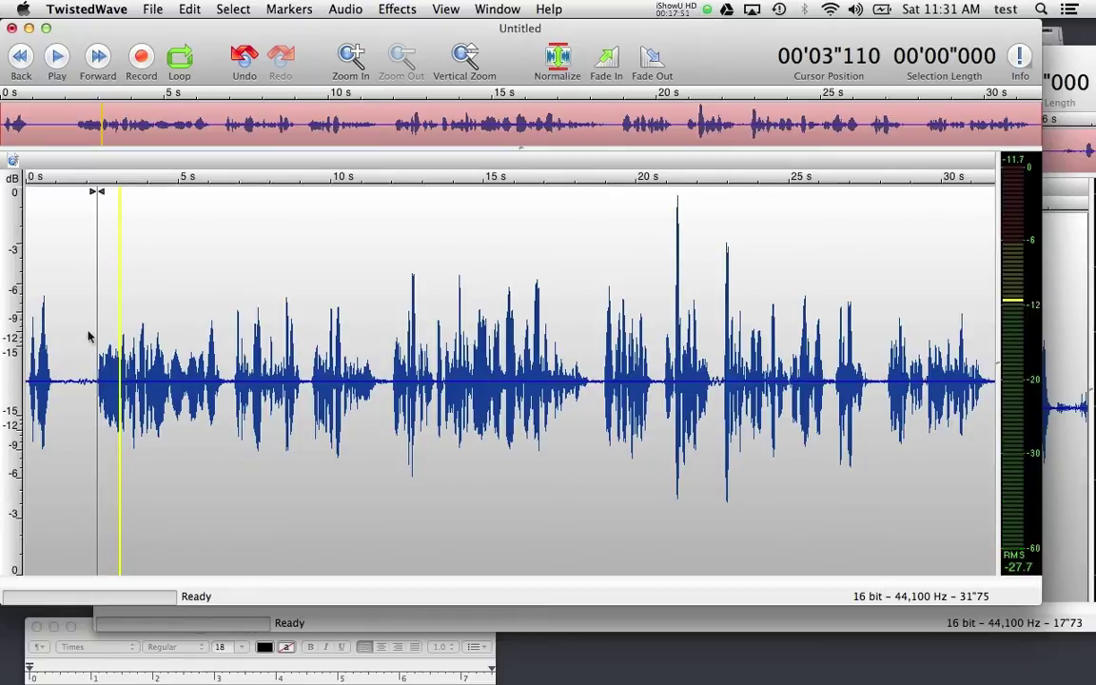
{"action": "double_click", "coordinate": [416, 376]}
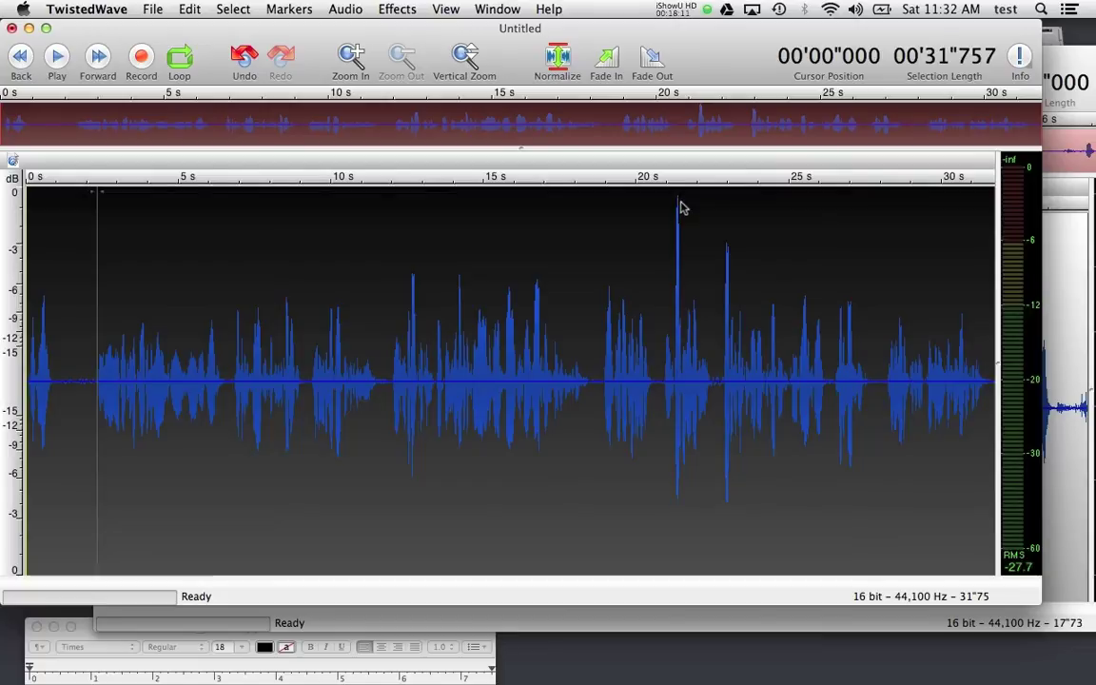
{"action": "left_click", "coordinate": [296, 407]}
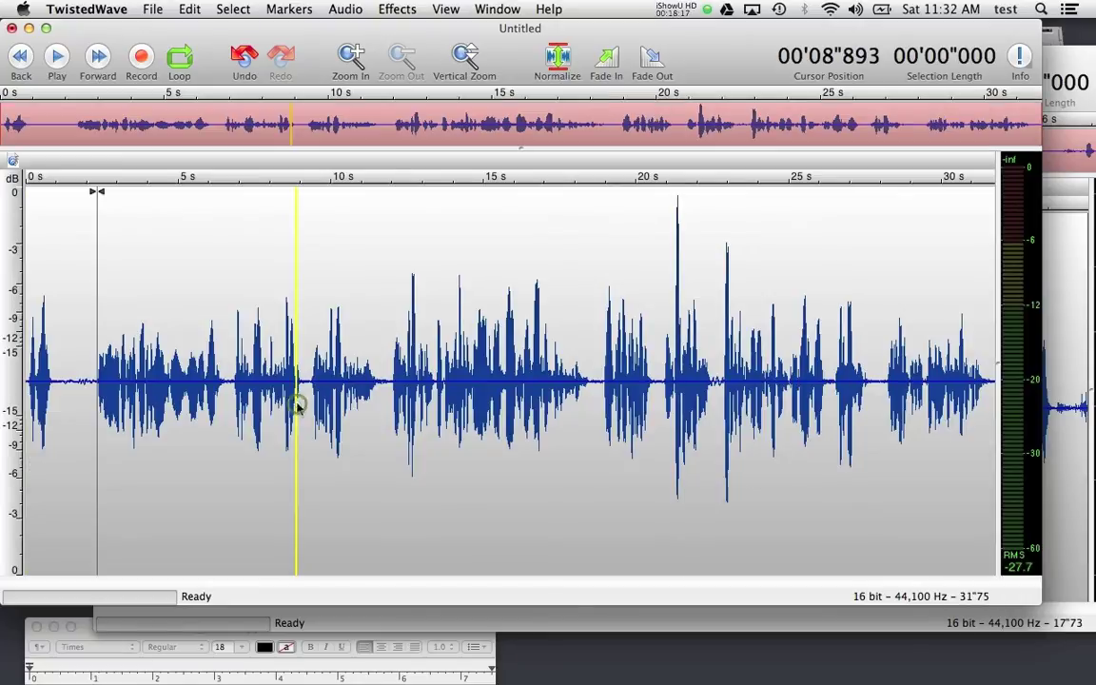
- Save the recording as a new MP3 Audio file on the Desktop, named "711 - " followed by the voice talent's full name
{"action": "left_click", "coordinate": [153, 9]}
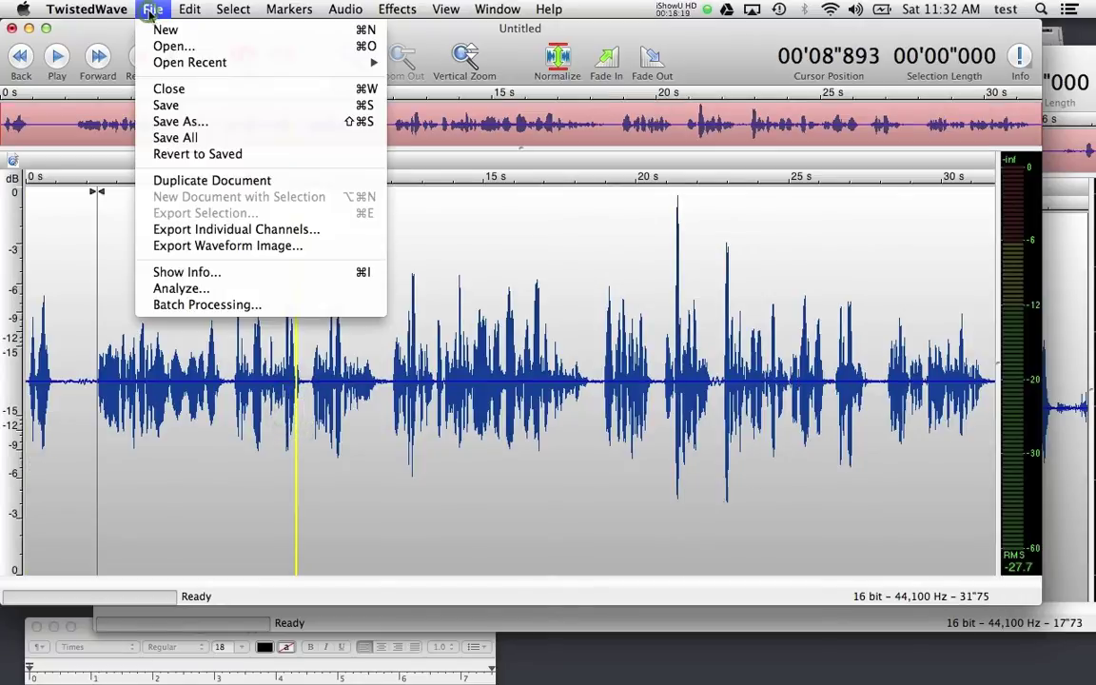
{"action": "left_click", "coordinate": [149, 122]}
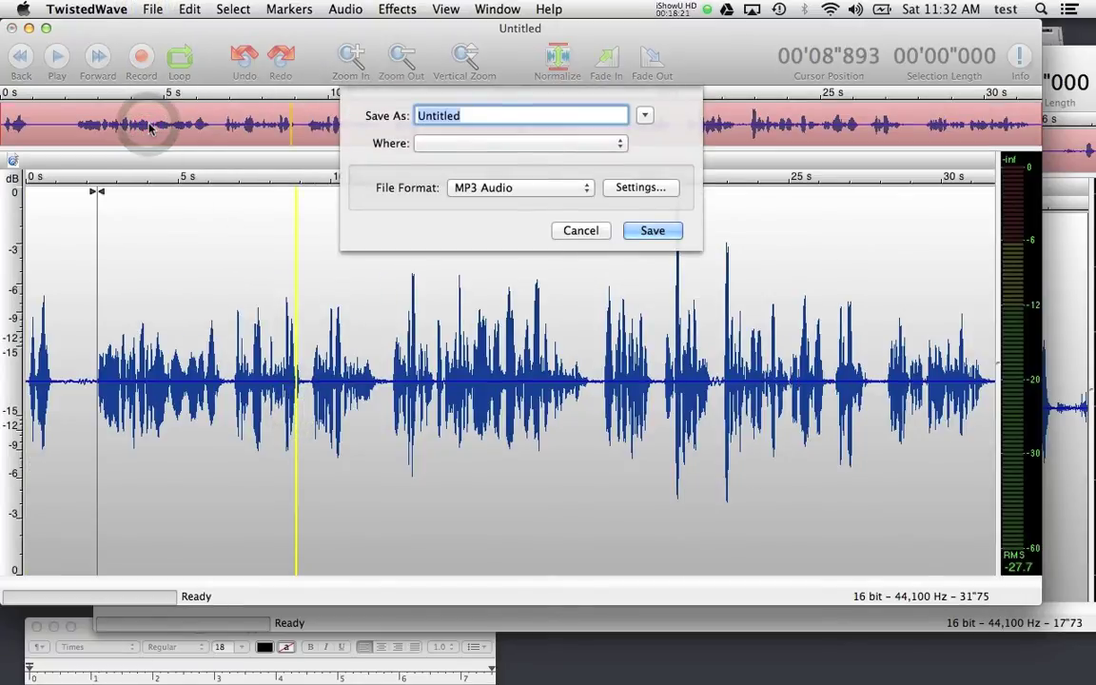
{"action": "left_click", "coordinate": [546, 150]}
{"action": "left_click", "coordinate": [492, 222]}
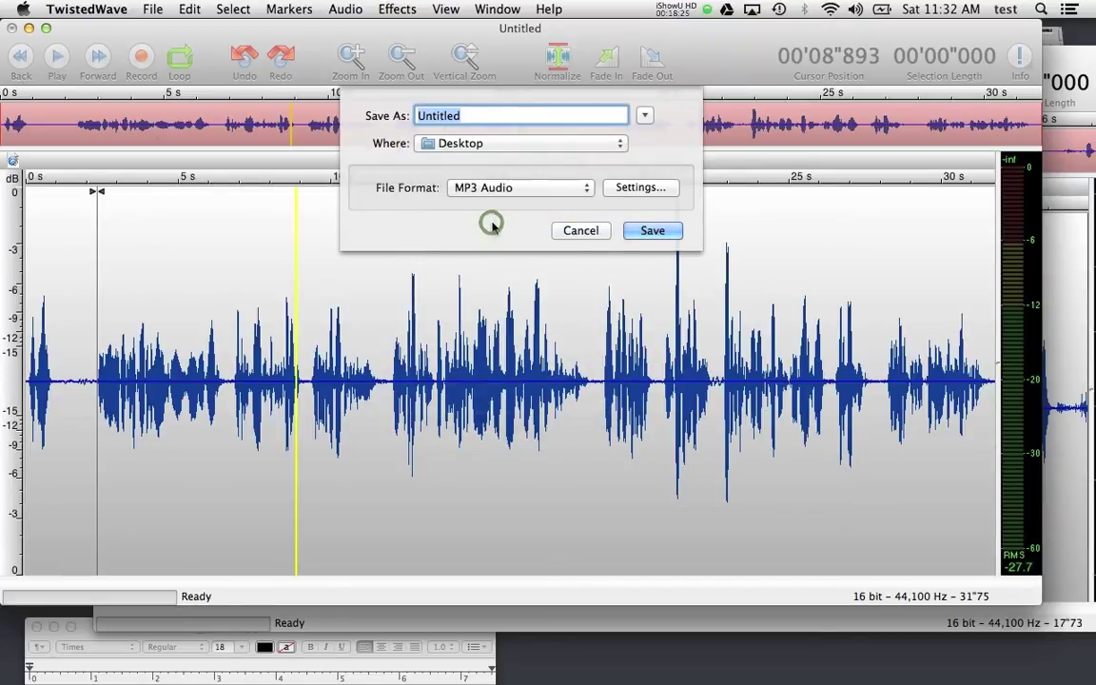
{"action": "type", "text": "71"}
{"action": "type", "text": "1 "}
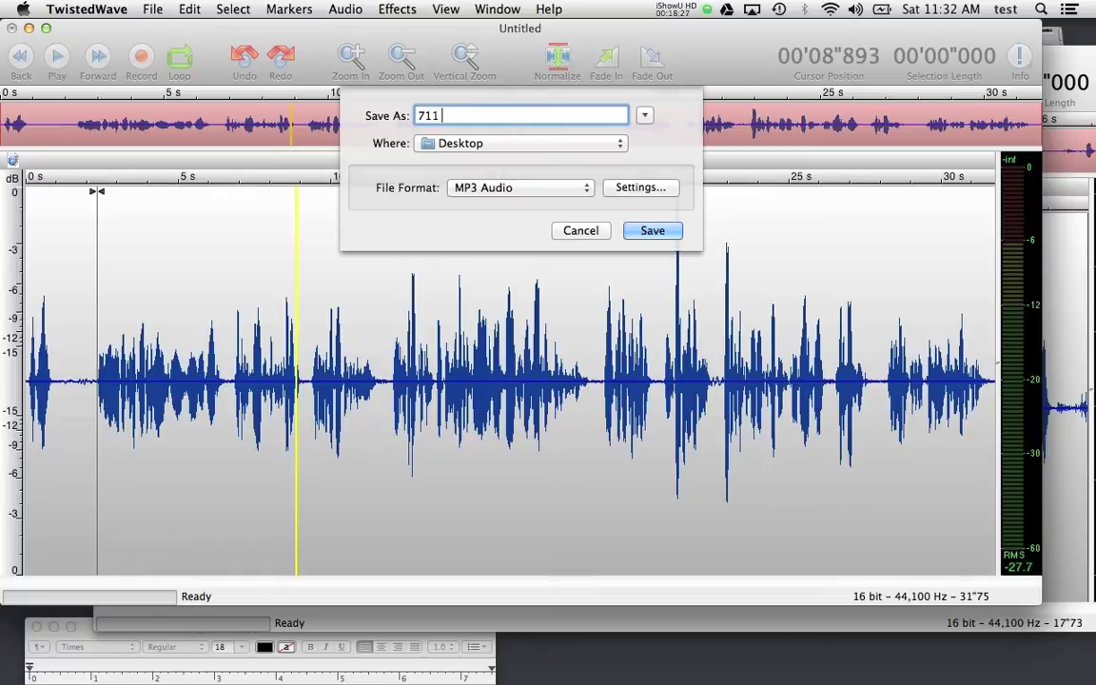
{"action": "type", "text": "- MikeVarela"}
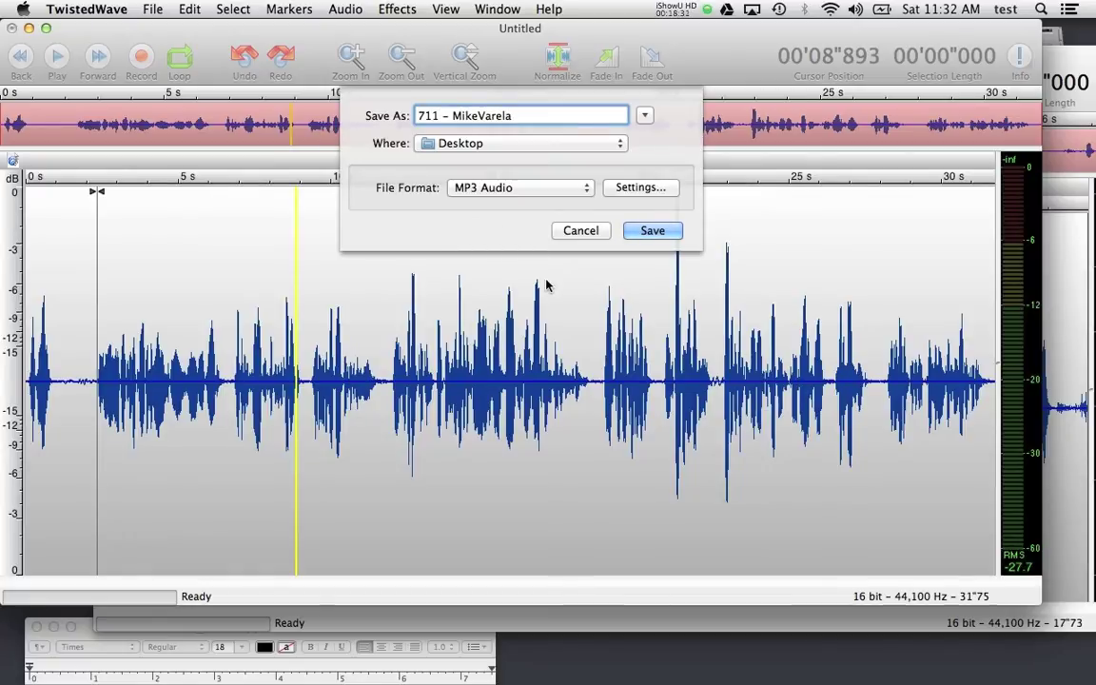
{"action": "left_click", "coordinate": [549, 195]}
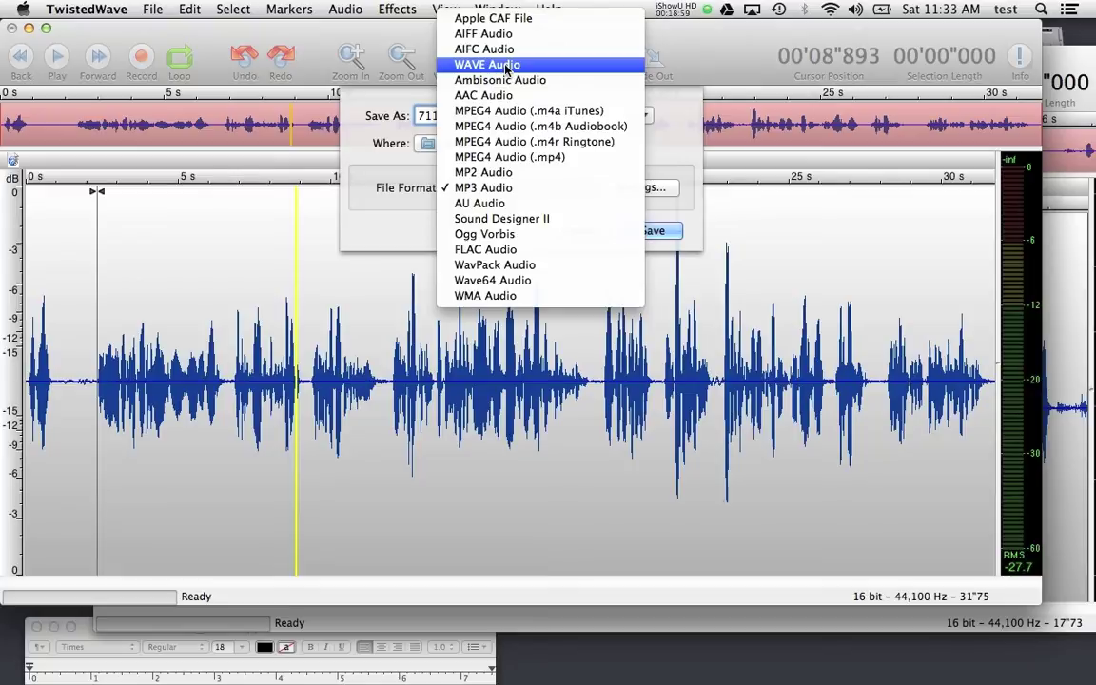
{"action": "left_click", "coordinate": [494, 192]}
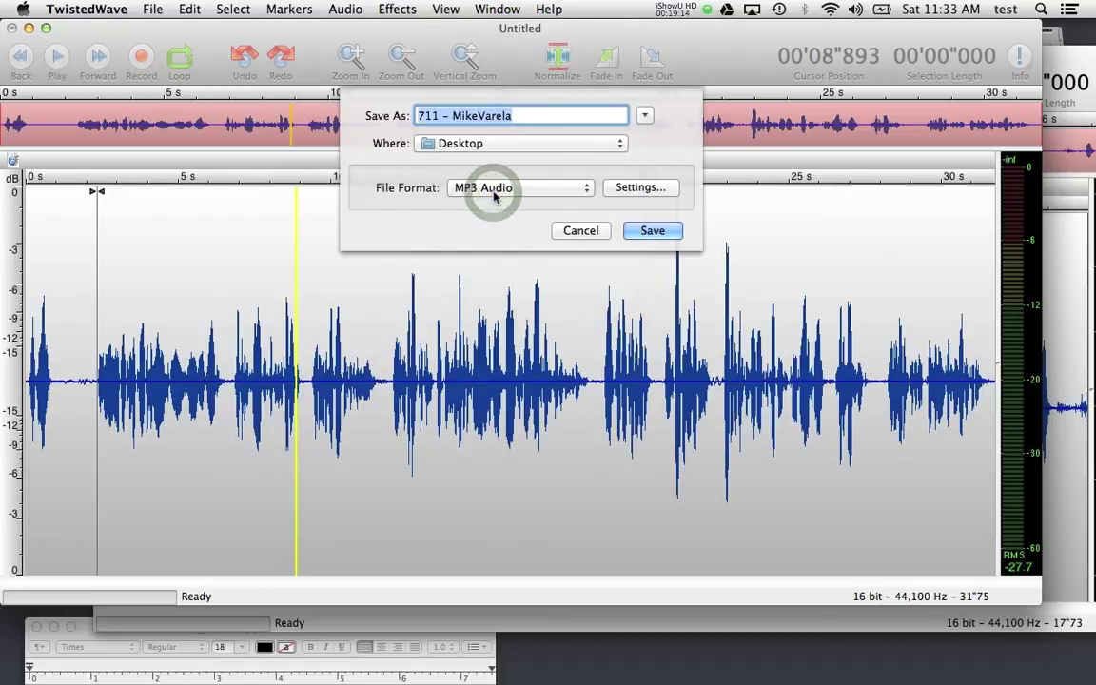
- Set the MP3 encoding quality to 0 Best and the bitrate to 192 kbps, and save the file
{"action": "left_click", "coordinate": [628, 187]}
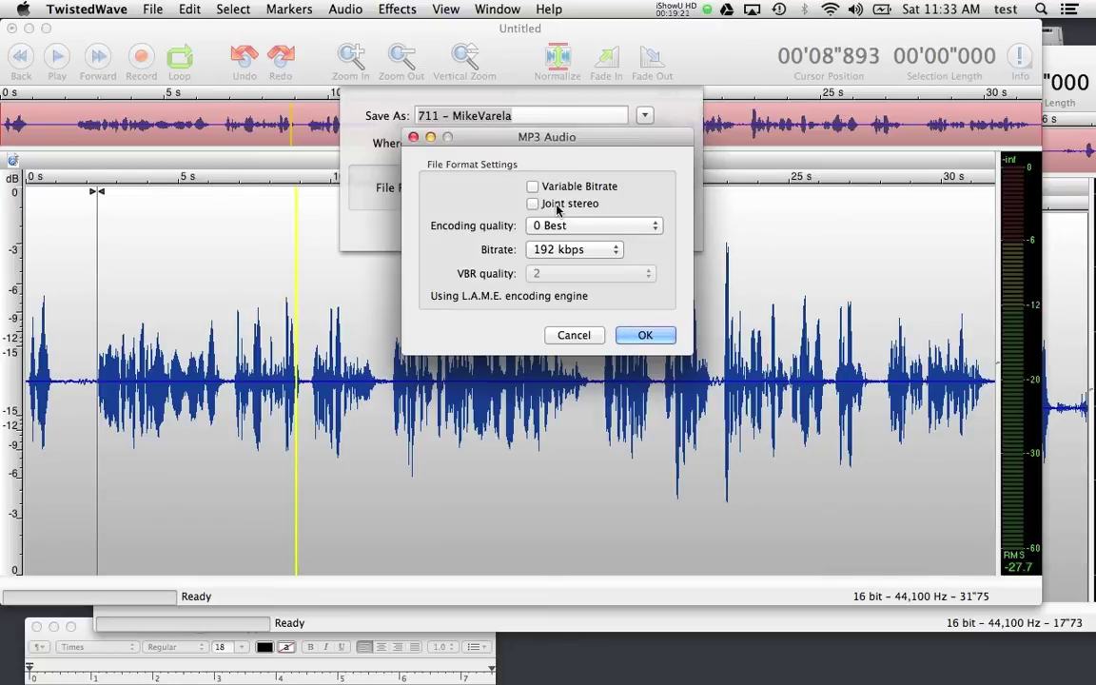
{"action": "left_click", "coordinate": [555, 225]}
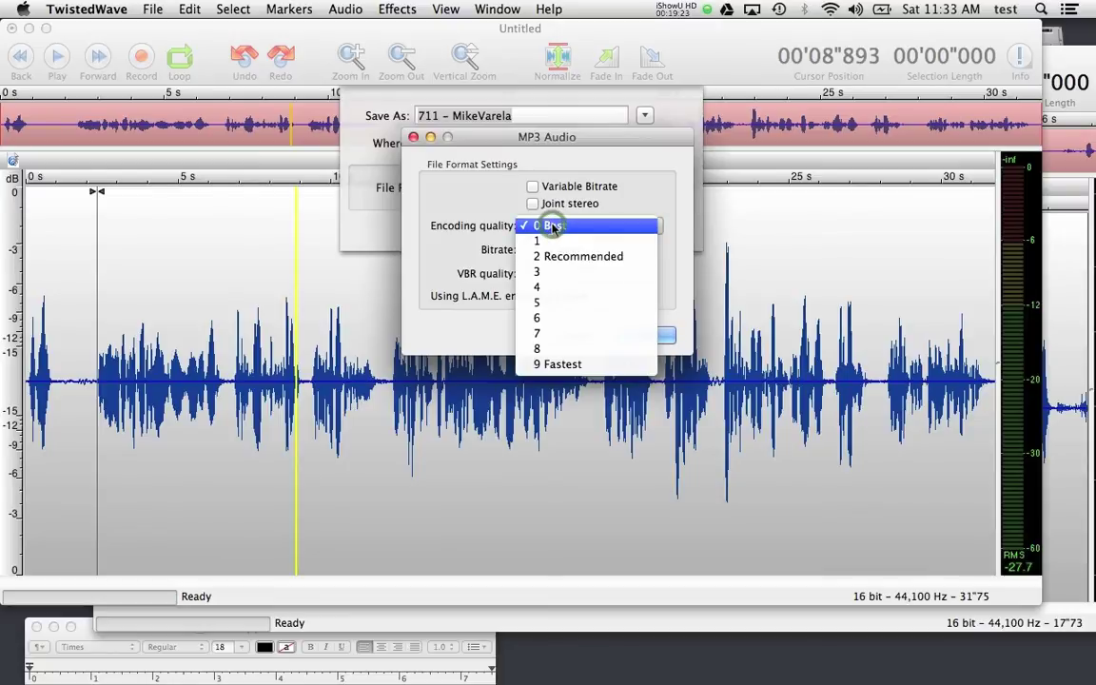
{"action": "left_click", "coordinate": [556, 225]}
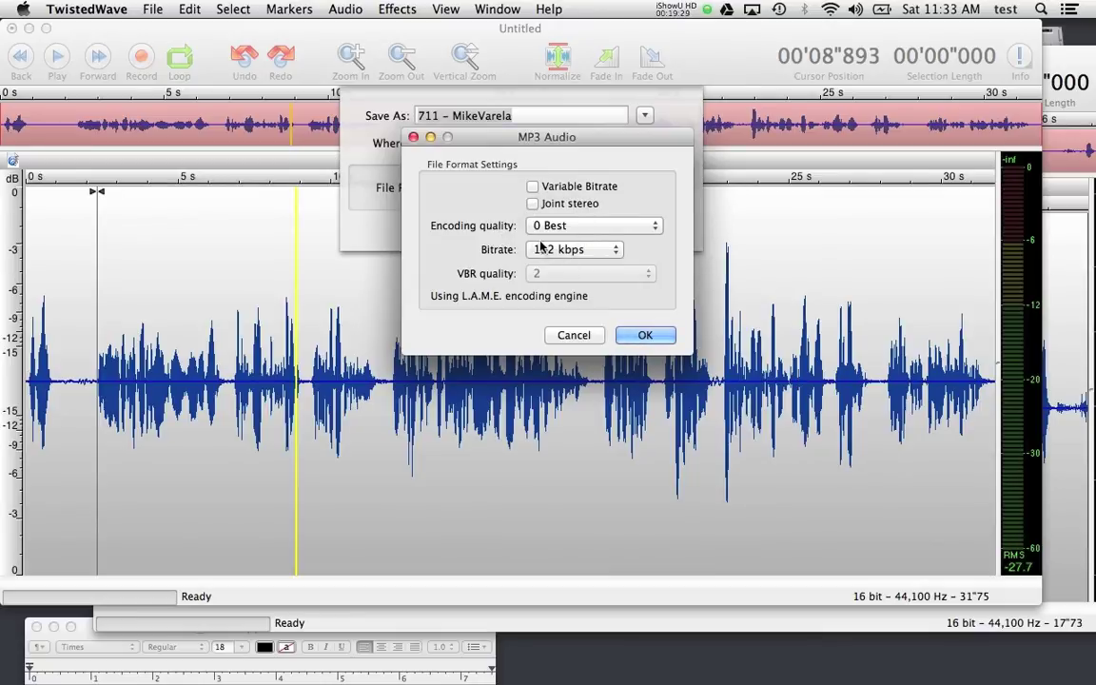
{"action": "left_click", "coordinate": [557, 249]}
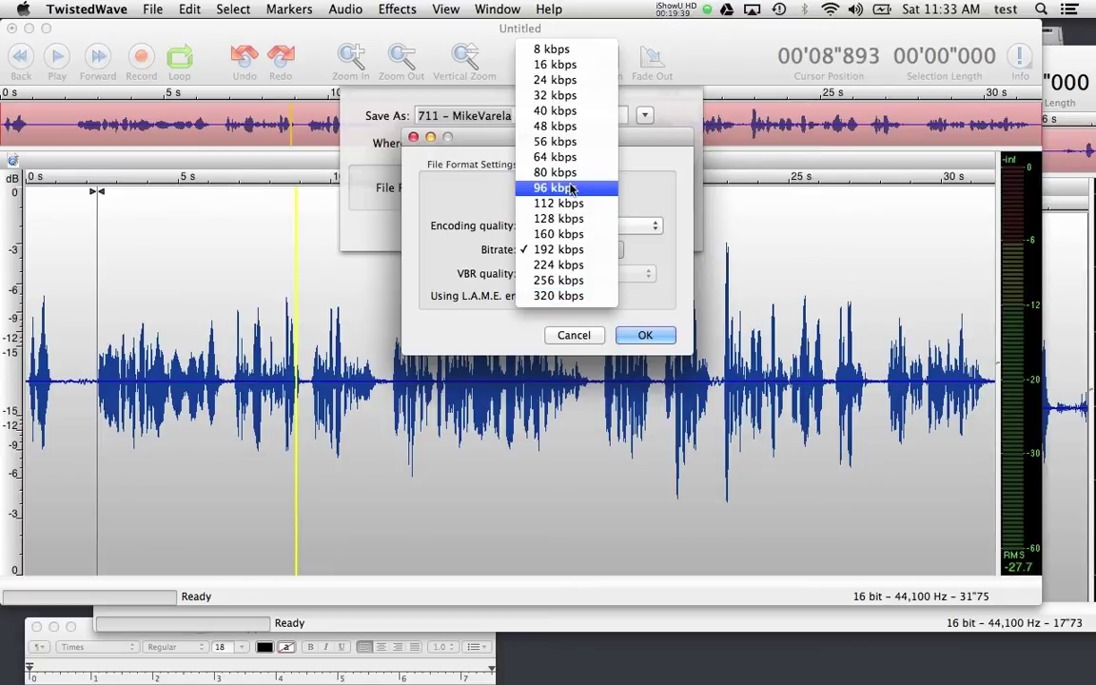
{"action": "left_click", "coordinate": [559, 250]}
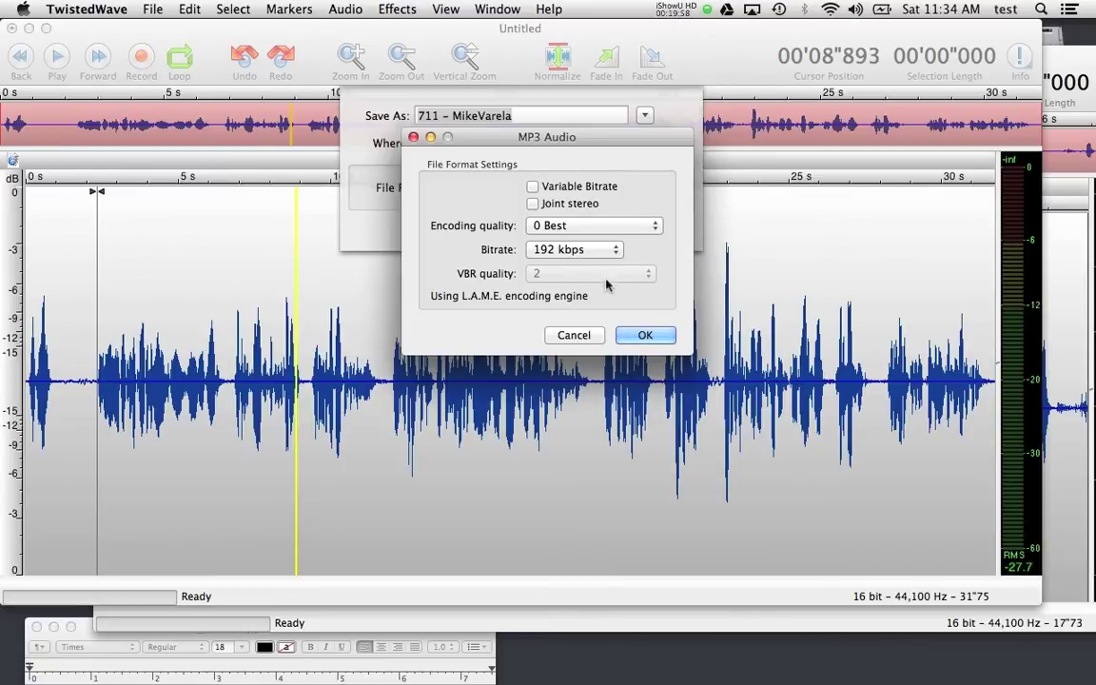
{"action": "left_click", "coordinate": [644, 334]}
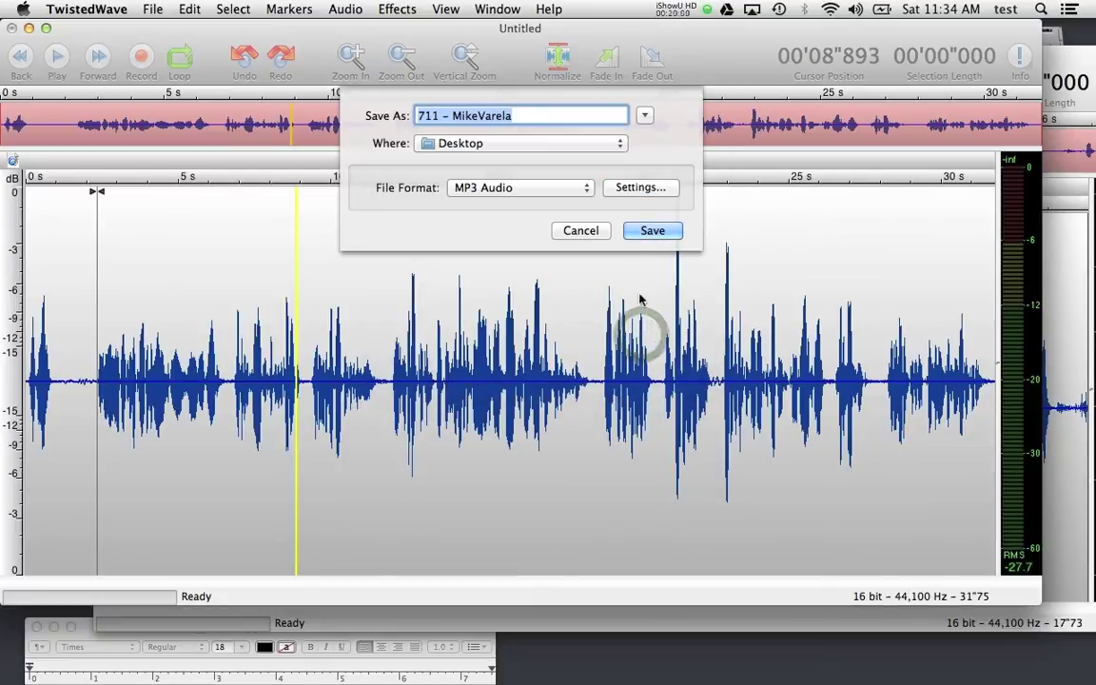
{"action": "left_click", "coordinate": [642, 231]}
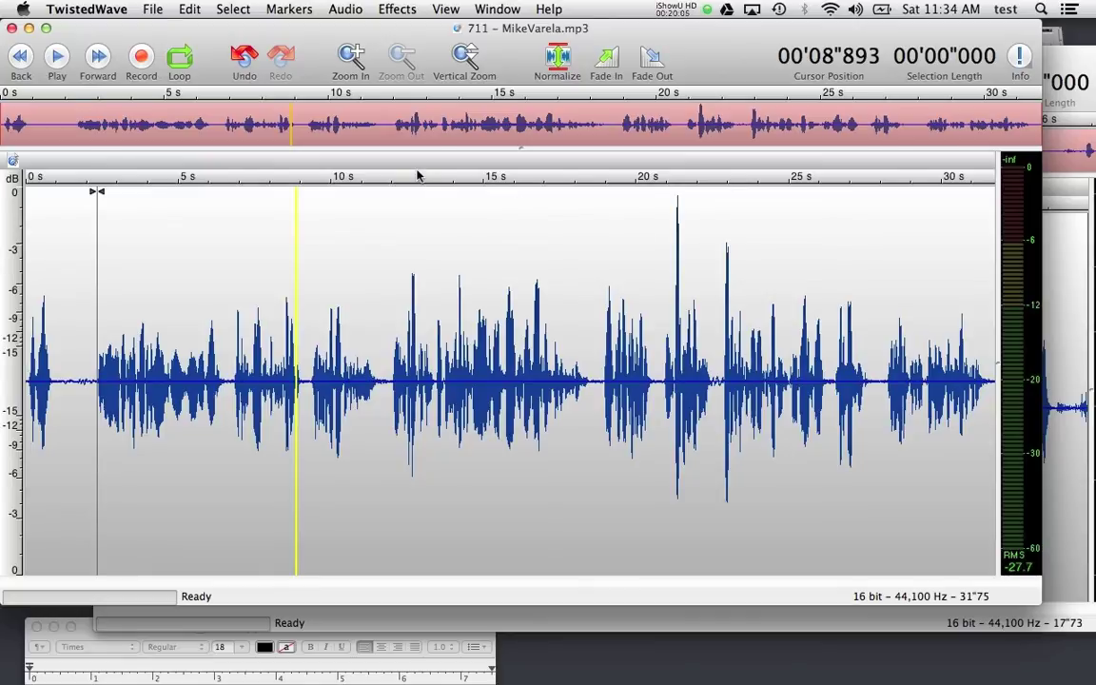
- Close the saved MP3 document and close the Untitled 2 recording without saving its changes
{"action": "key", "text": "super+w"}
{"action": "left_click", "coordinate": [411, 250]}
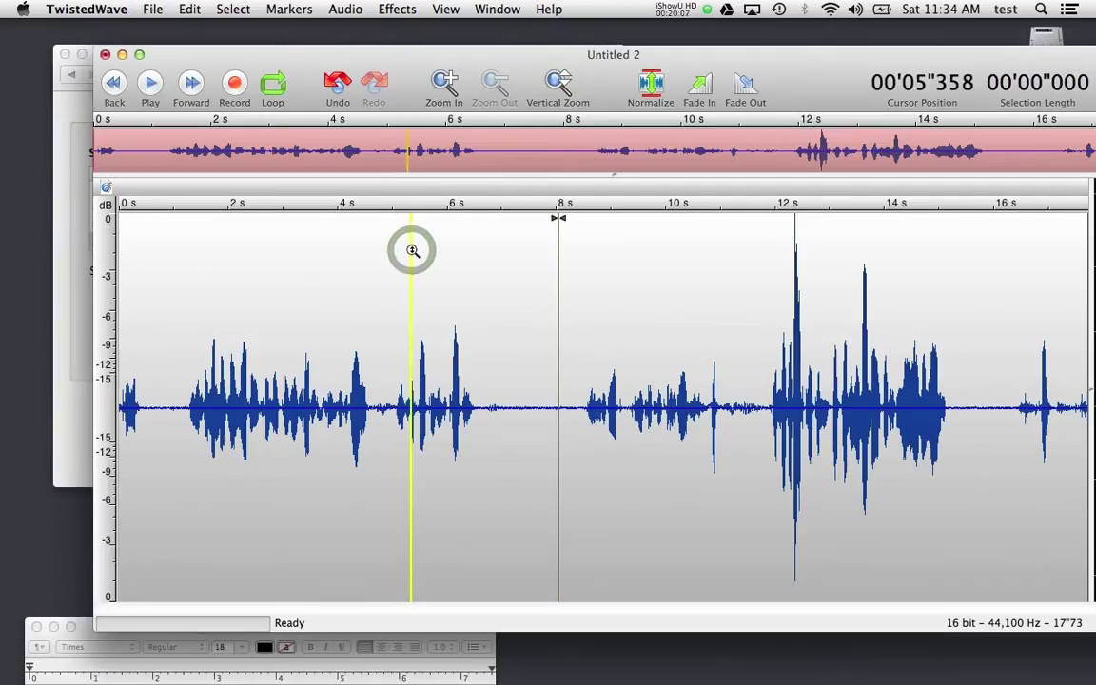
{"action": "key", "text": "super+w"}
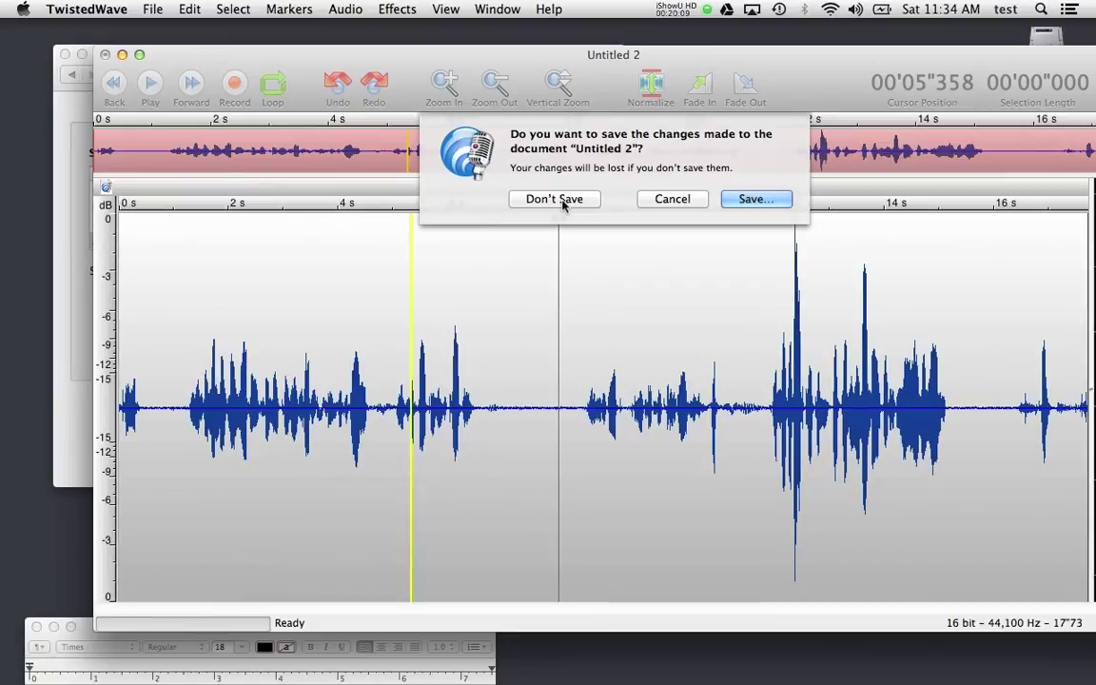
{"action": "left_click", "coordinate": [555, 199]}
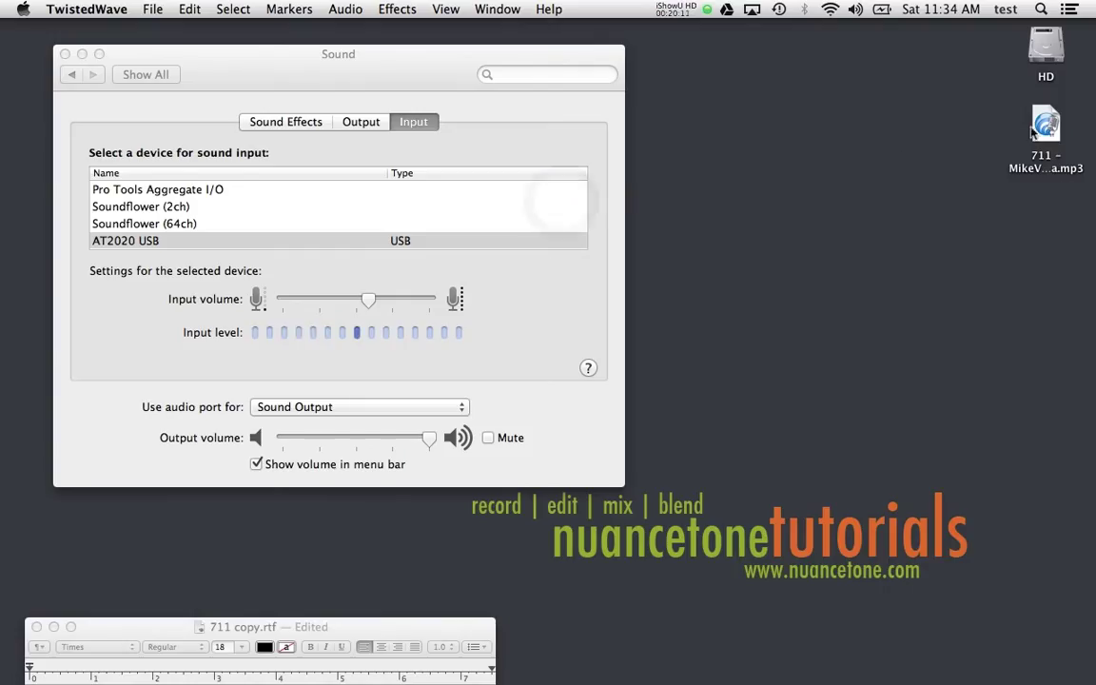
- Preview the saved 711 MP3 from the Desktop with Quick Look, and quit System Preferences
{"action": "left_click", "coordinate": [1046, 125]}
{"action": "key", "text": "space"}
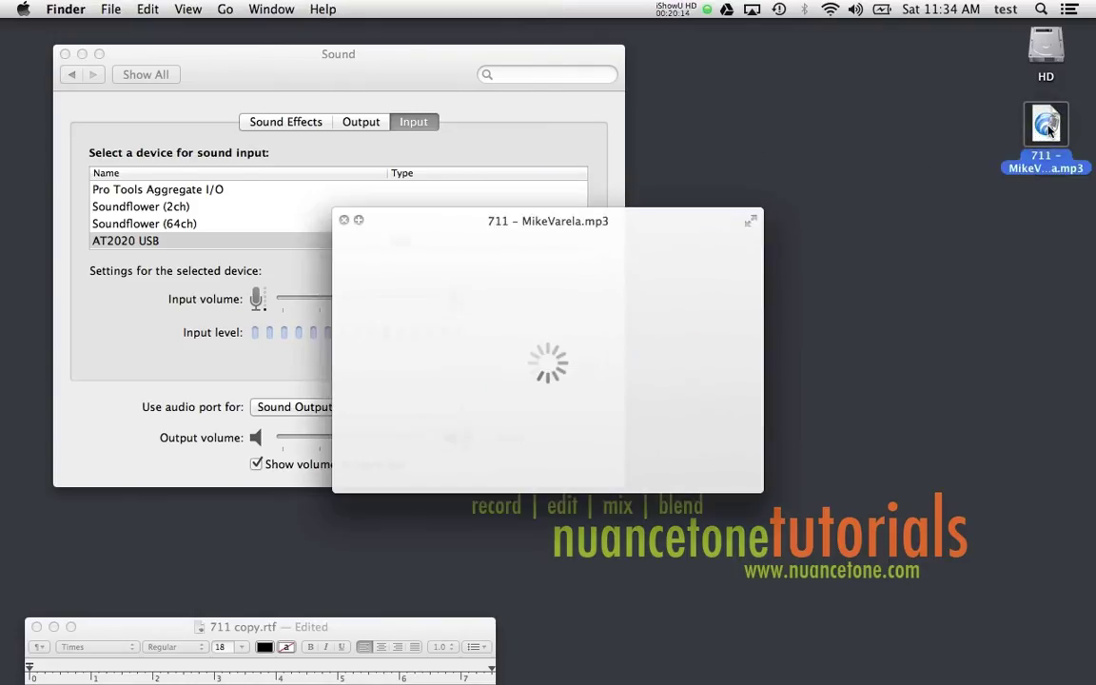
{"action": "key", "text": "space"}
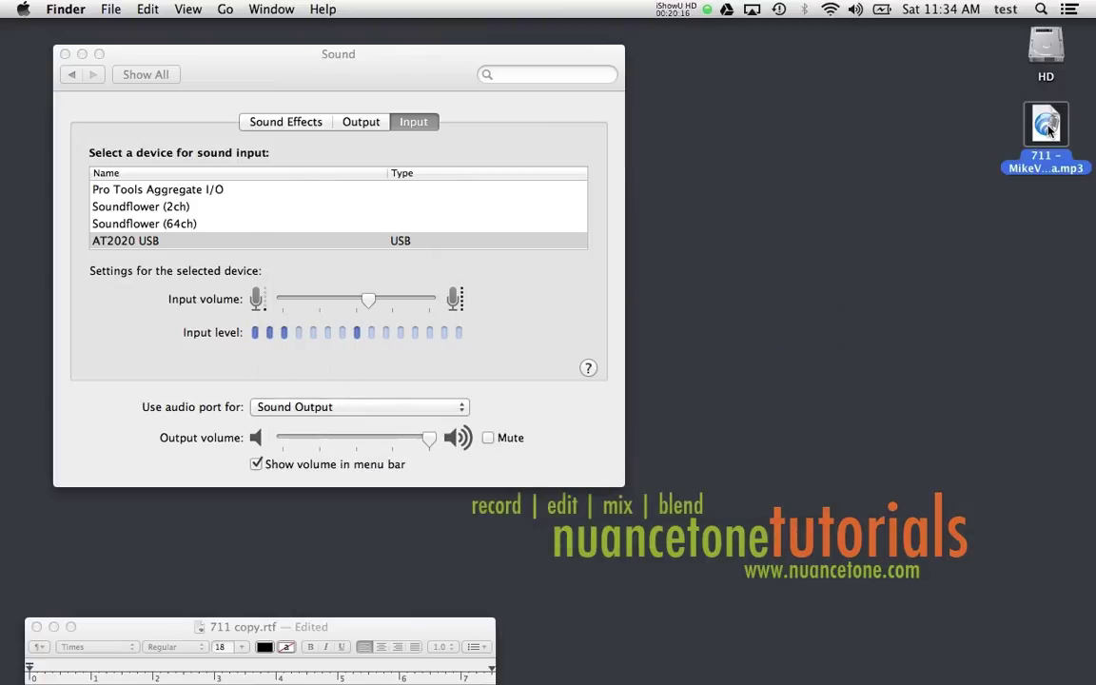
{"action": "left_click", "coordinate": [420, 76]}
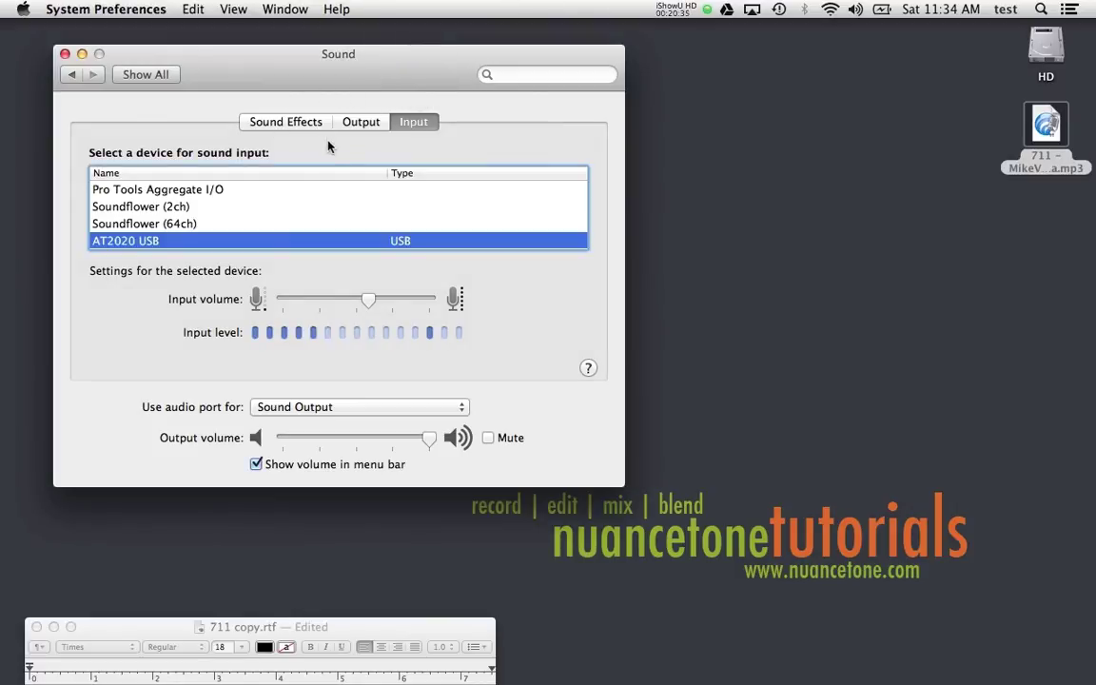
{"action": "key", "text": "super+q"}
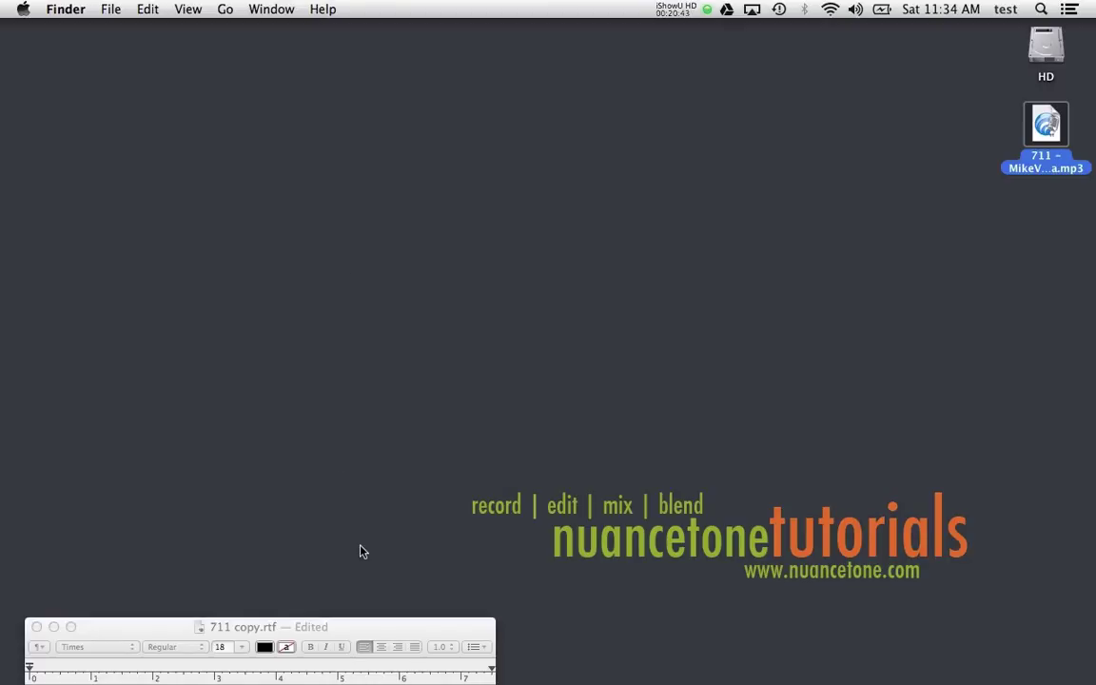
- Switch back to TwistedWave and create a new 16 Bit, 44,100 Hz, 1 (Mono) document
{"action": "left_click", "coordinate": [491, 666]}
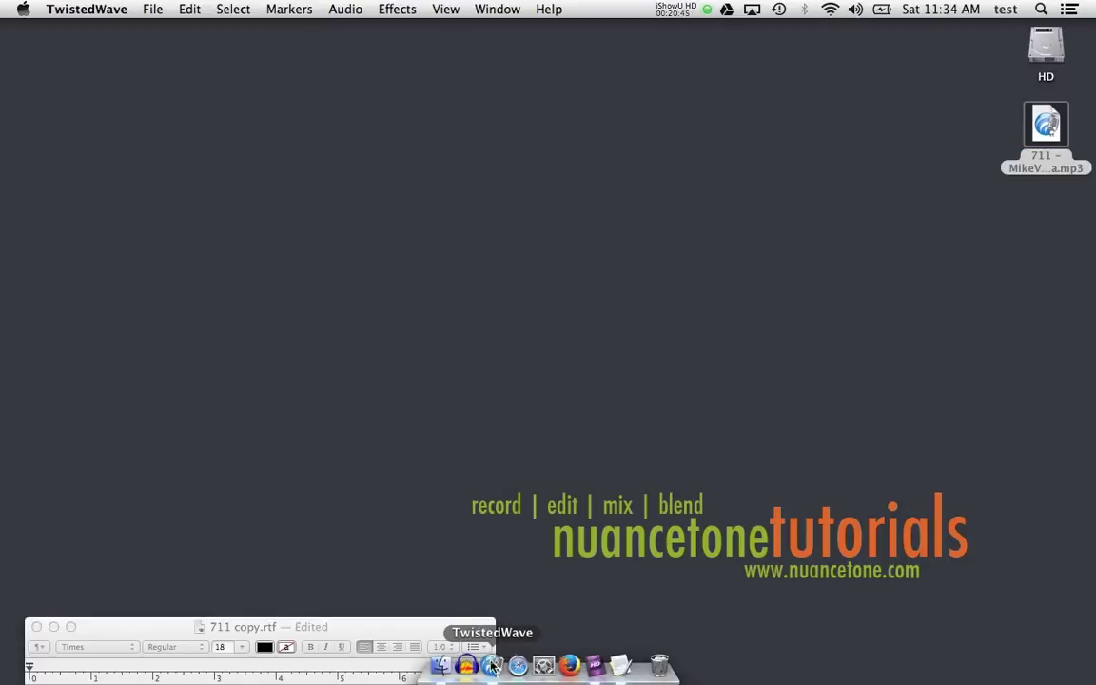
{"action": "left_click", "coordinate": [156, 11]}
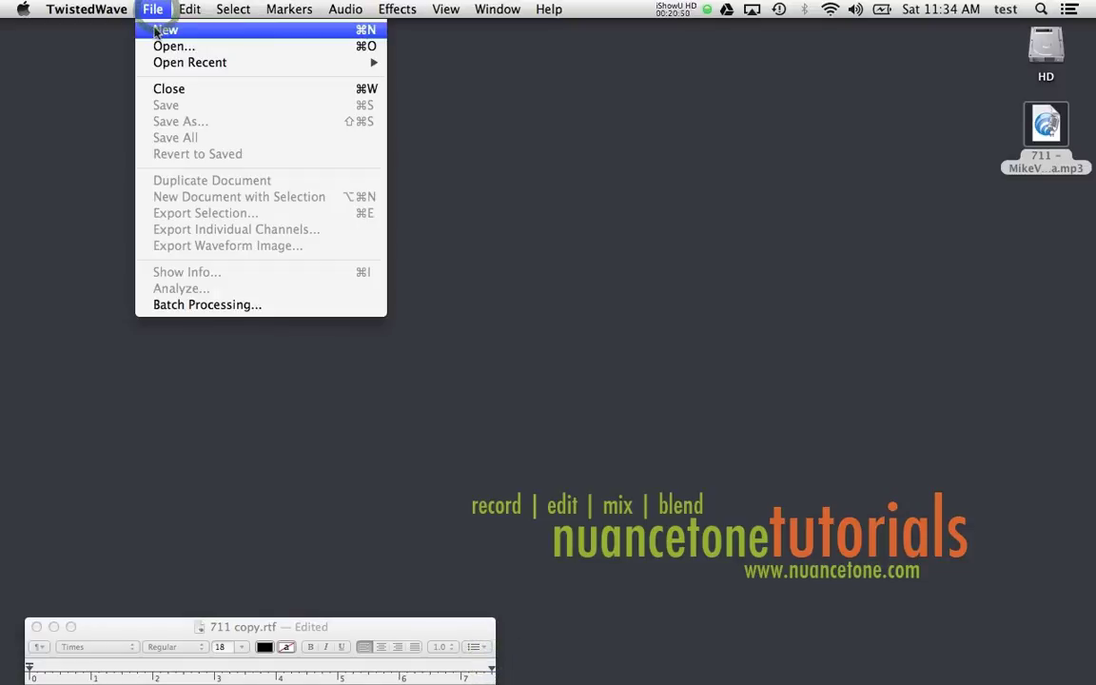
{"action": "left_click", "coordinate": [160, 31]}
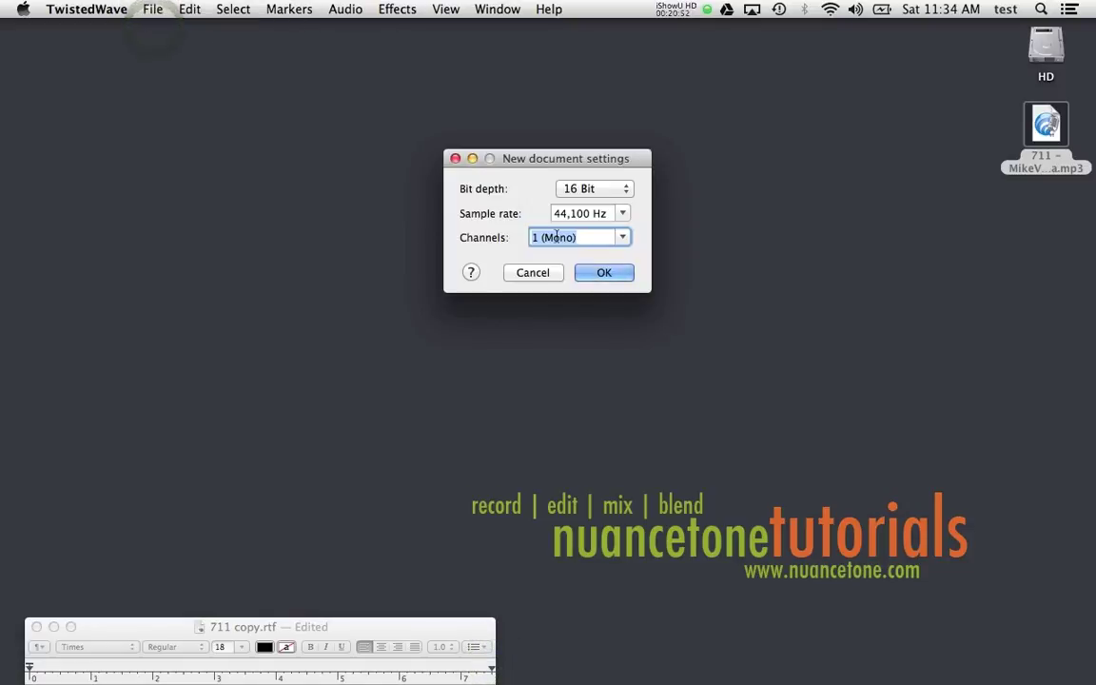
{"action": "left_click", "coordinate": [604, 274]}
- Examine the recording and playback device preferences with their buffer size options, and cancel out of the preferences
{"action": "left_click", "coordinate": [84, 9]}
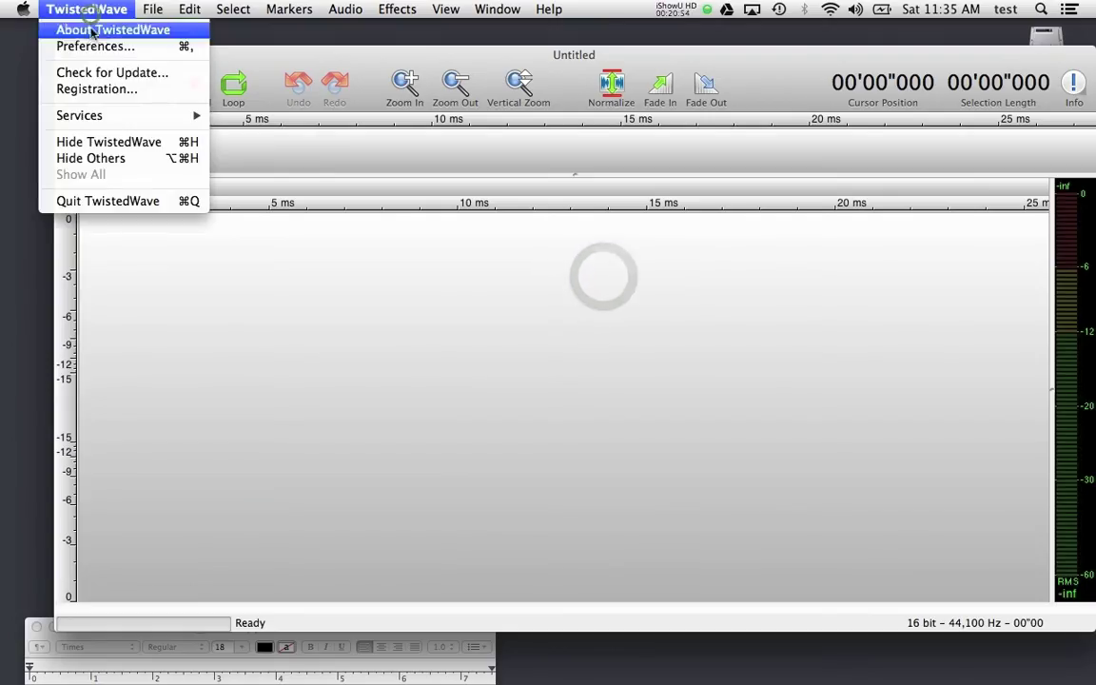
{"action": "left_click", "coordinate": [91, 48]}
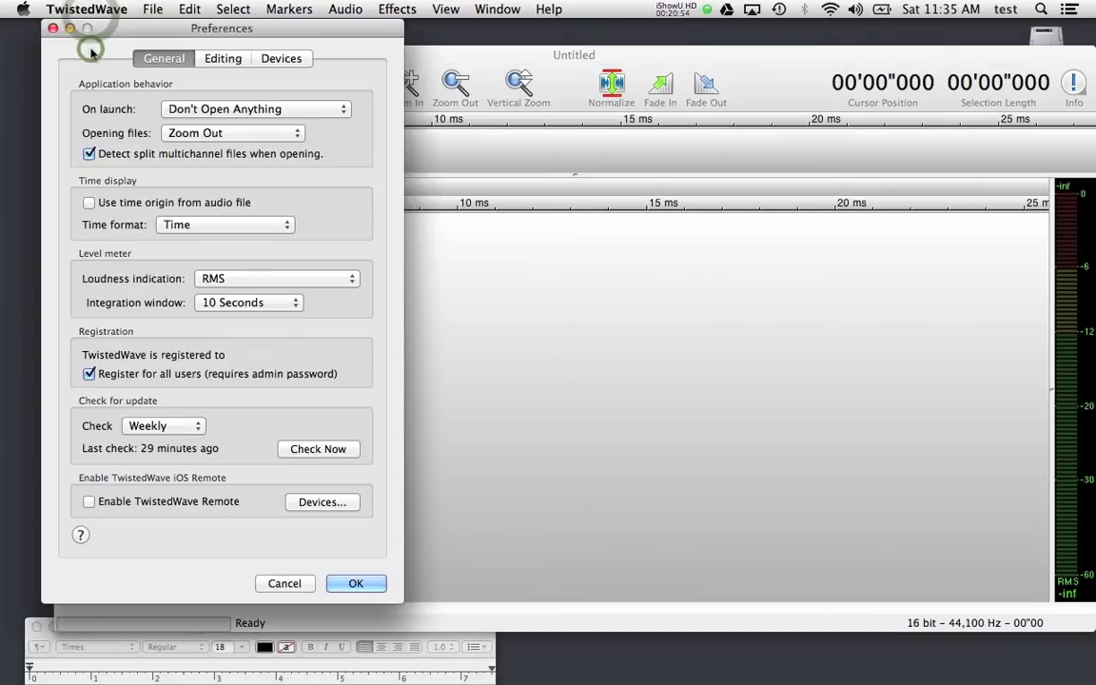
{"action": "left_click", "coordinate": [279, 61]}
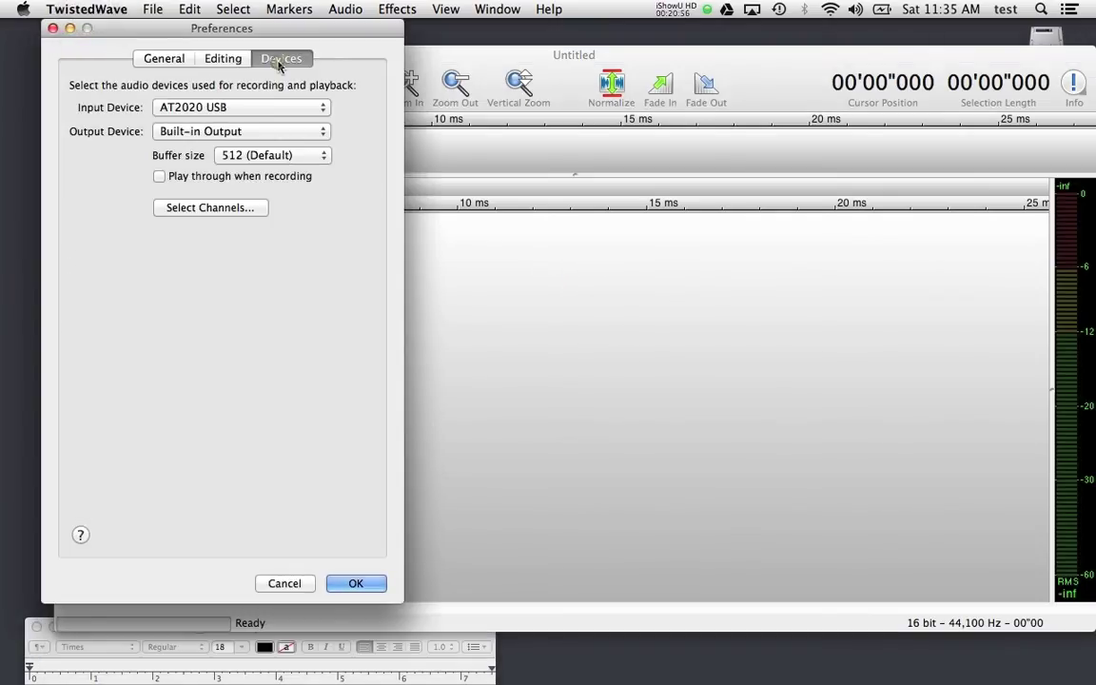
{"action": "left_click", "coordinate": [253, 160]}
{"action": "left_click", "coordinate": [254, 160]}
{"action": "left_click", "coordinate": [284, 583]}
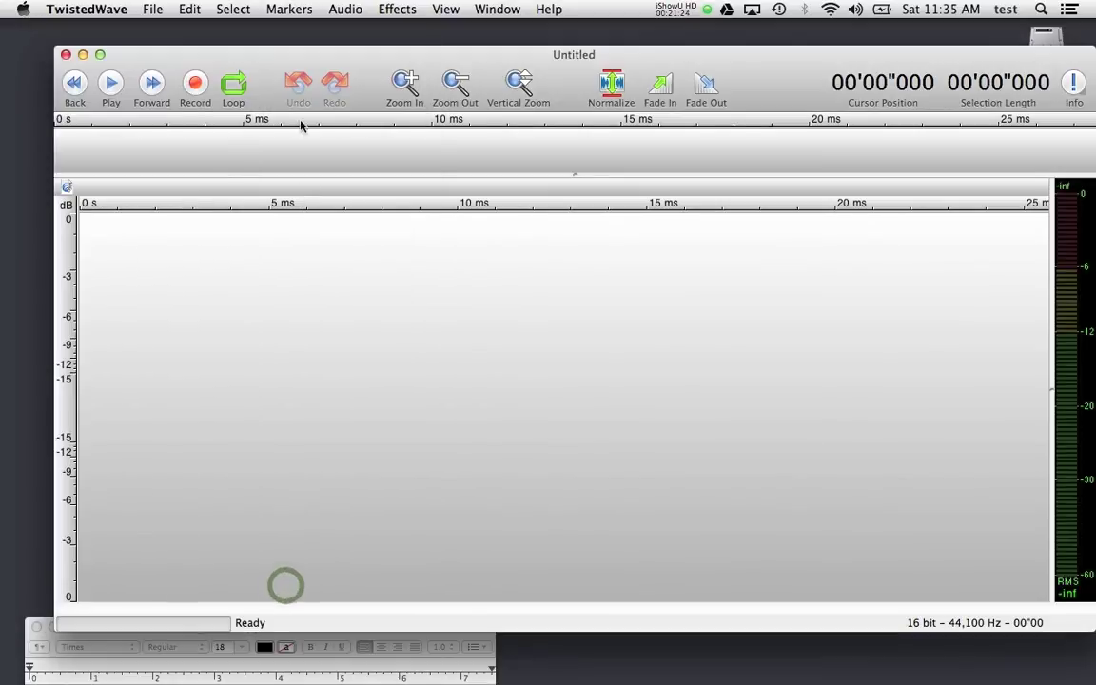